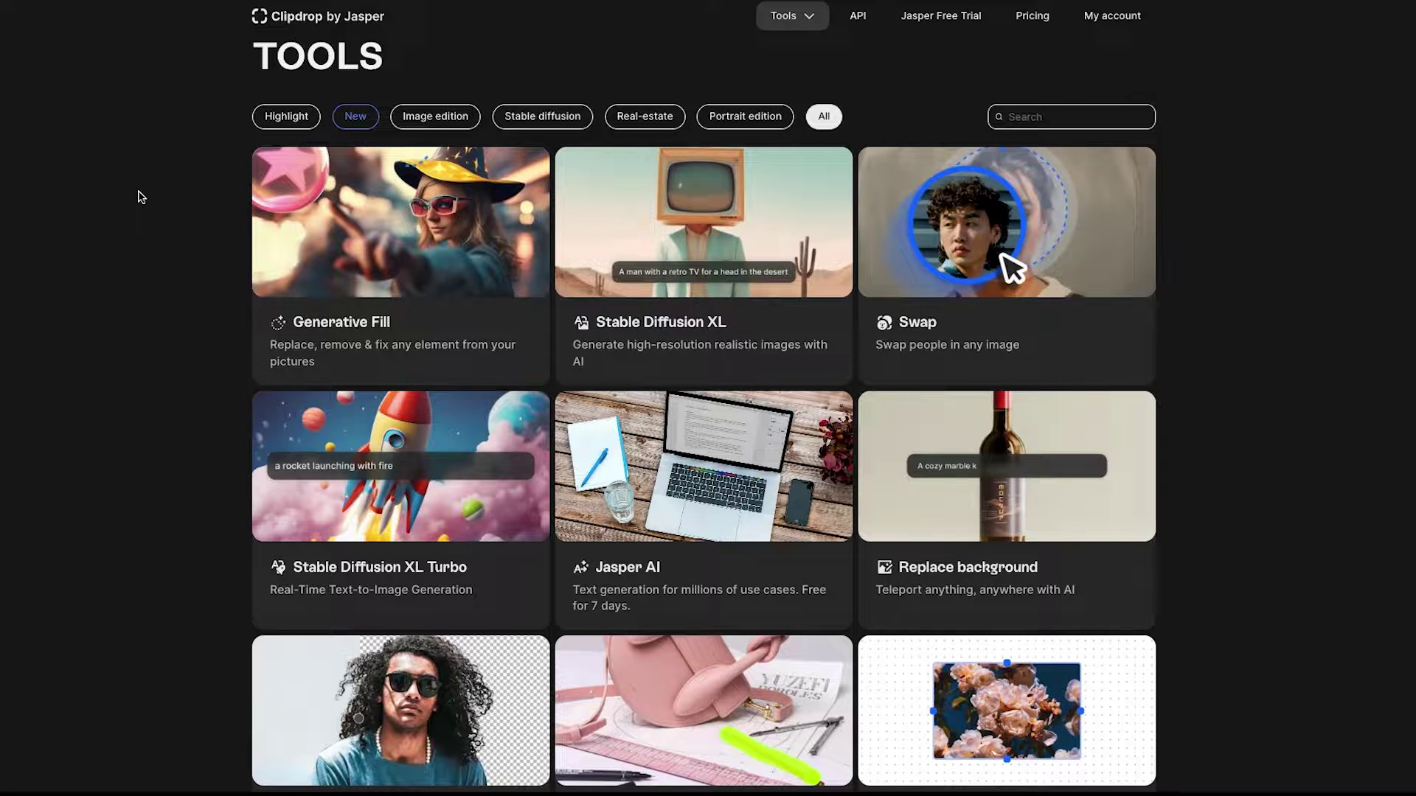
Browse the tools overview from Generative Fill to Text remover and examine the preview of each tool.
mouse_move(376, 236)
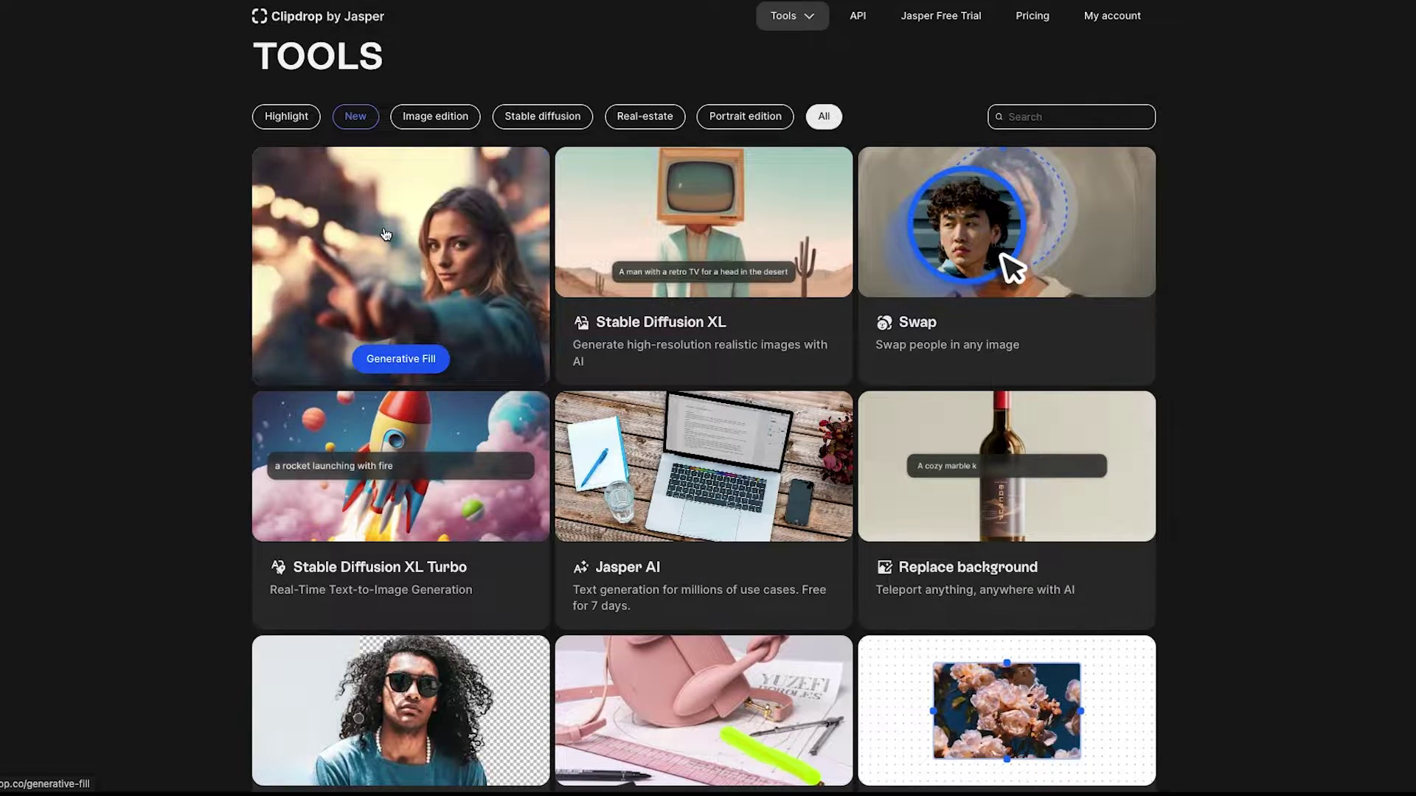
mouse_move(603, 263)
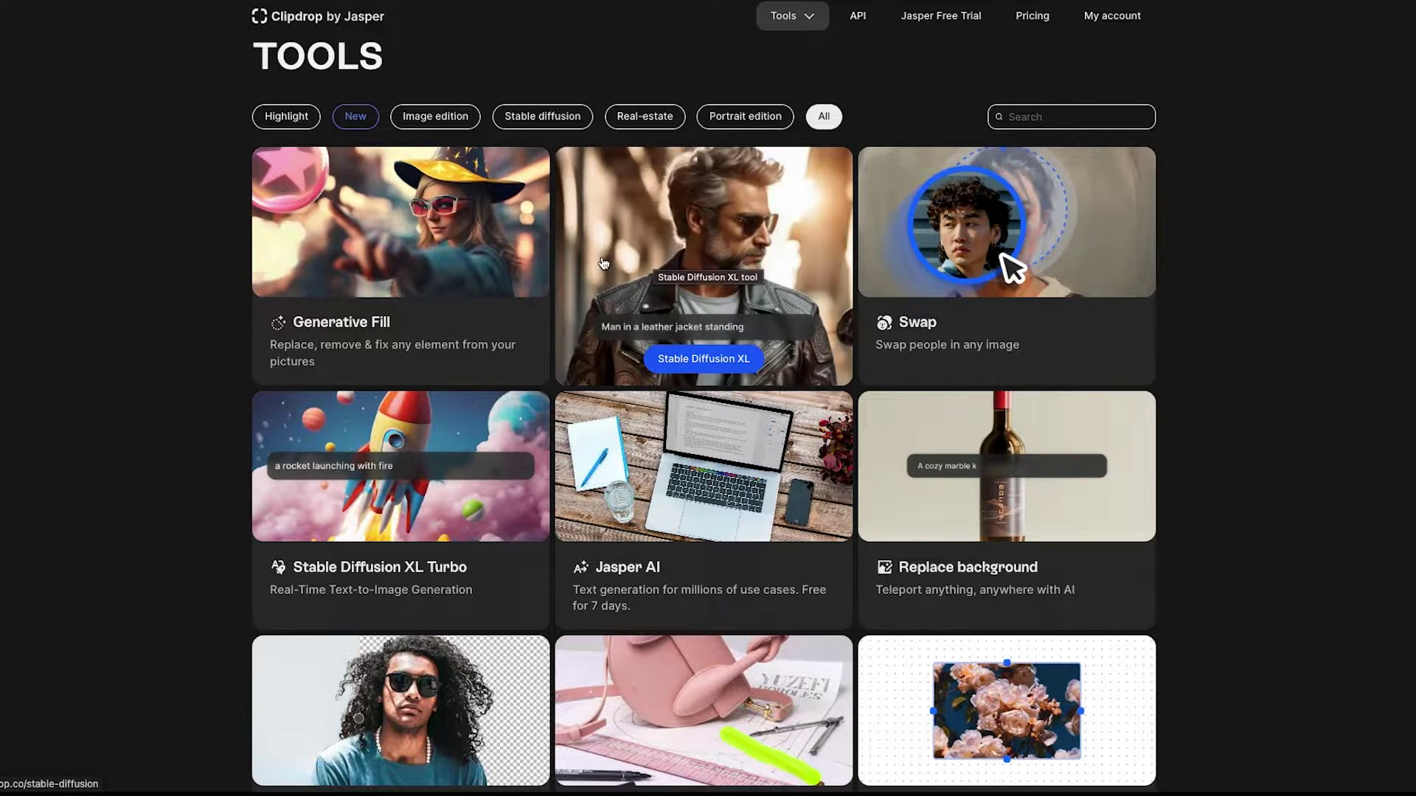
mouse_move(1038, 245)
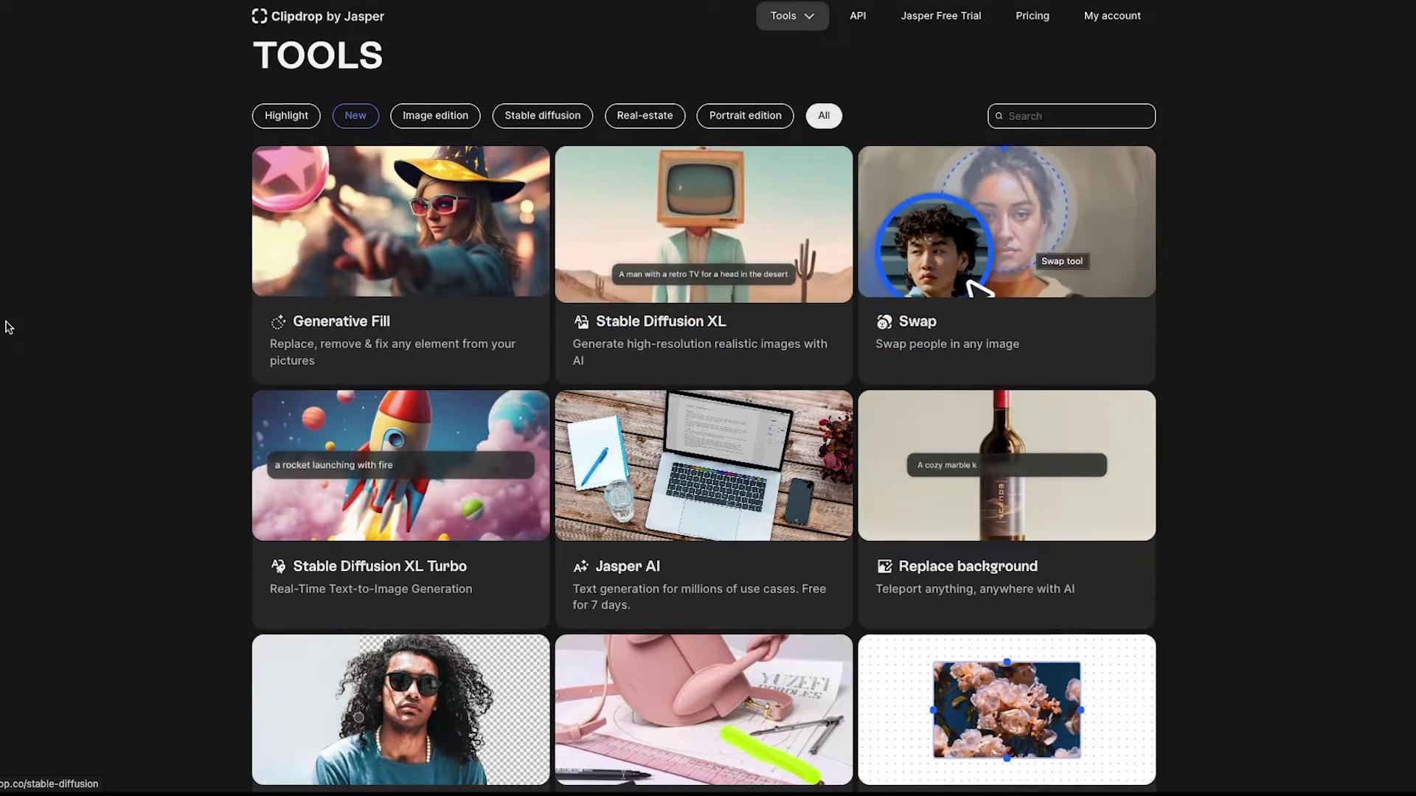
scroll(238, 307, down, 2)
mouse_move(306, 317)
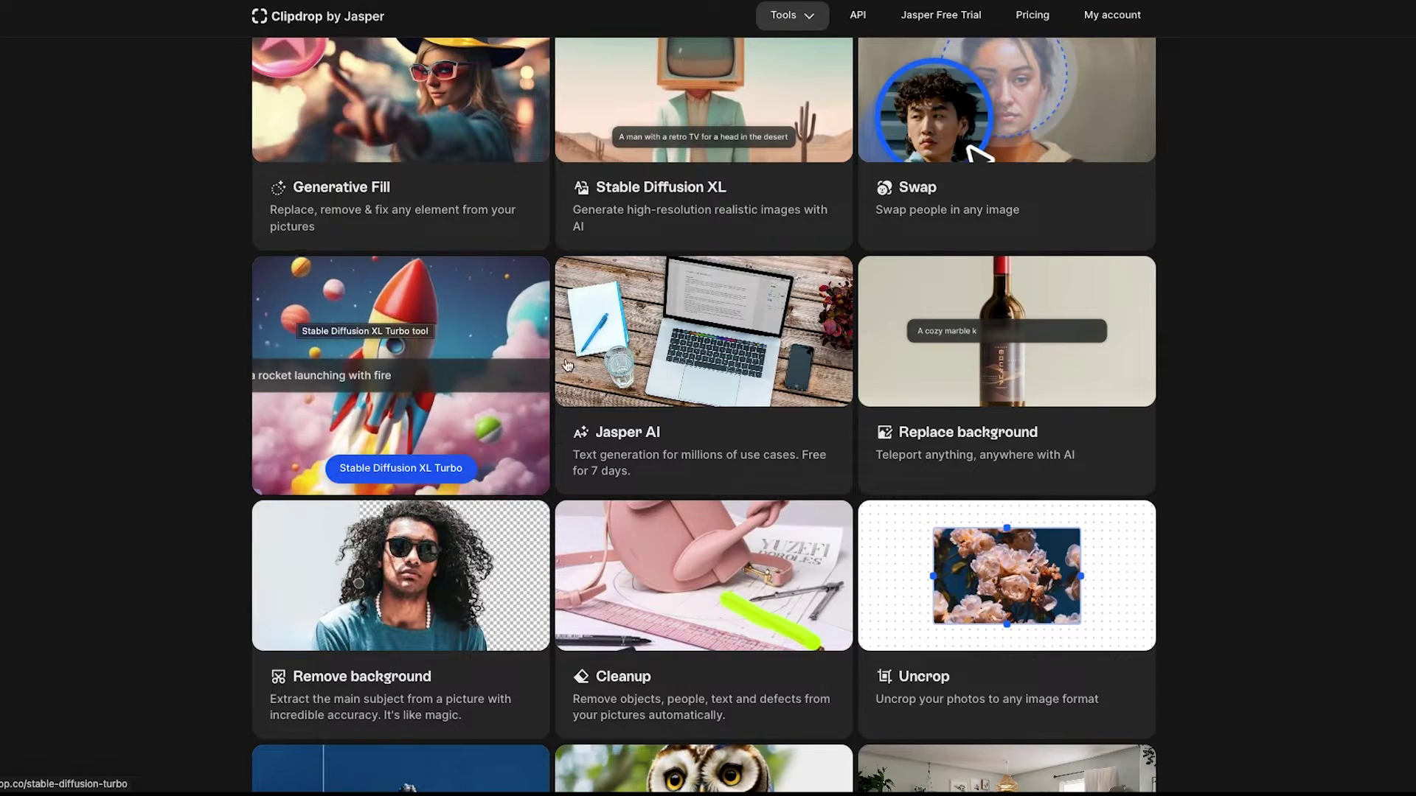
mouse_move(574, 363)
mouse_move(876, 389)
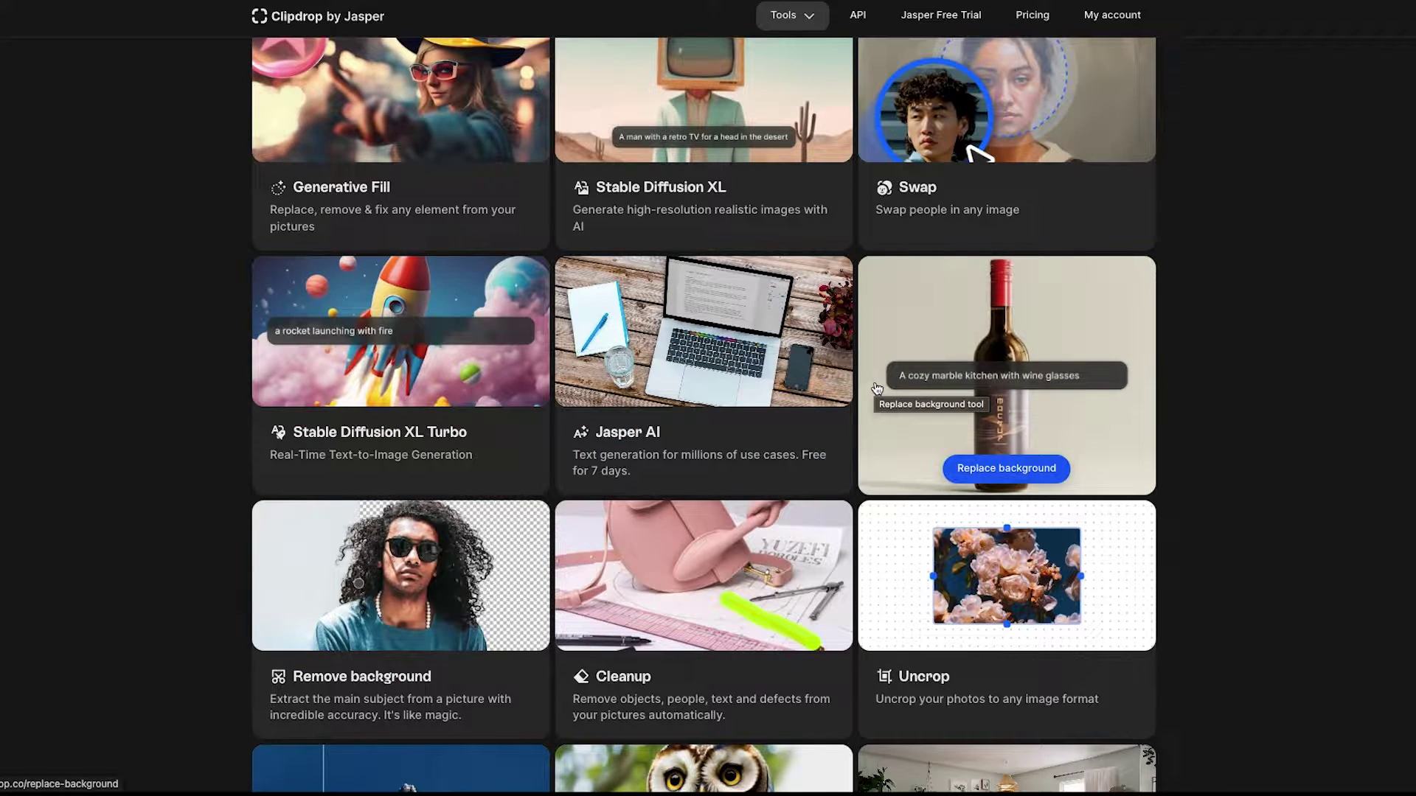
scroll(82, 259, down, 4)
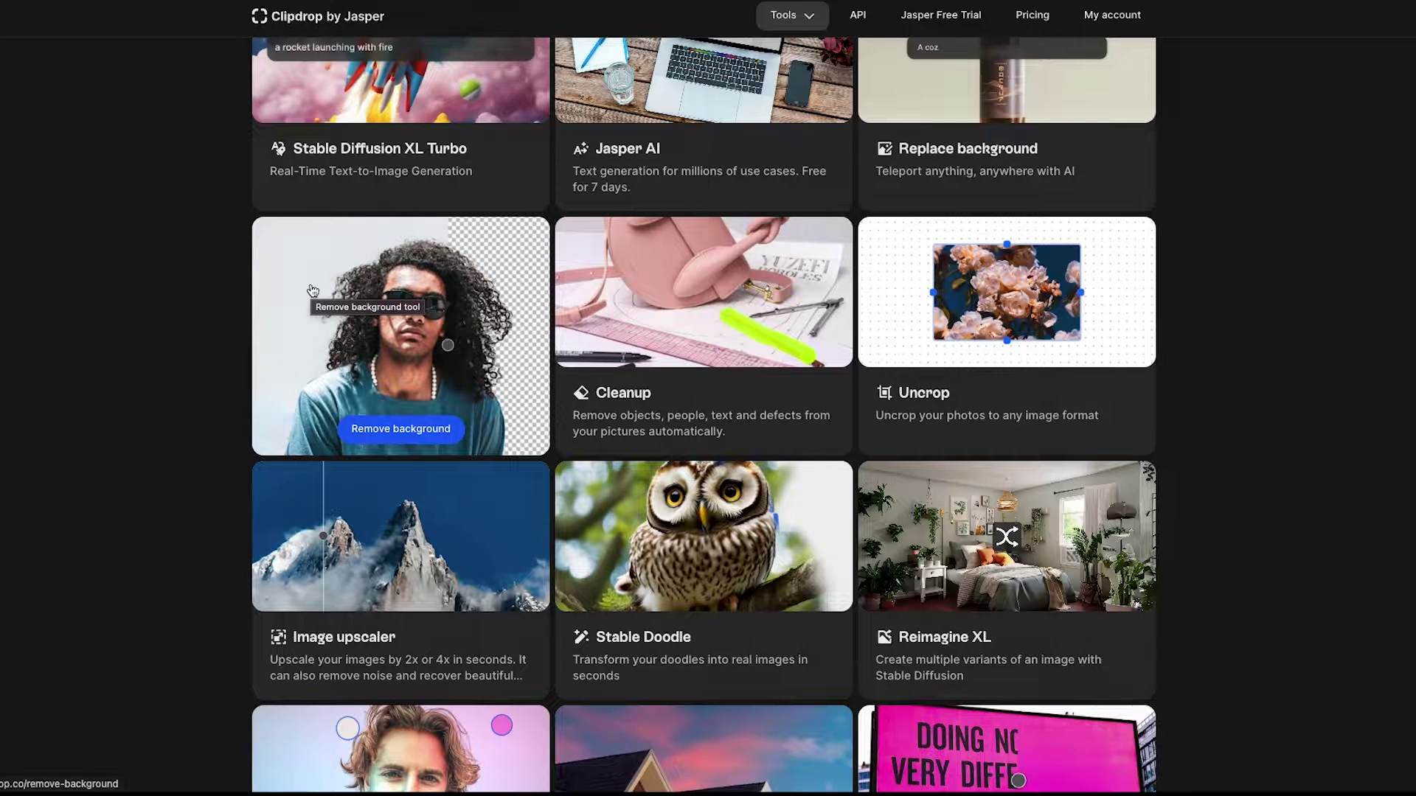
mouse_move(684, 308)
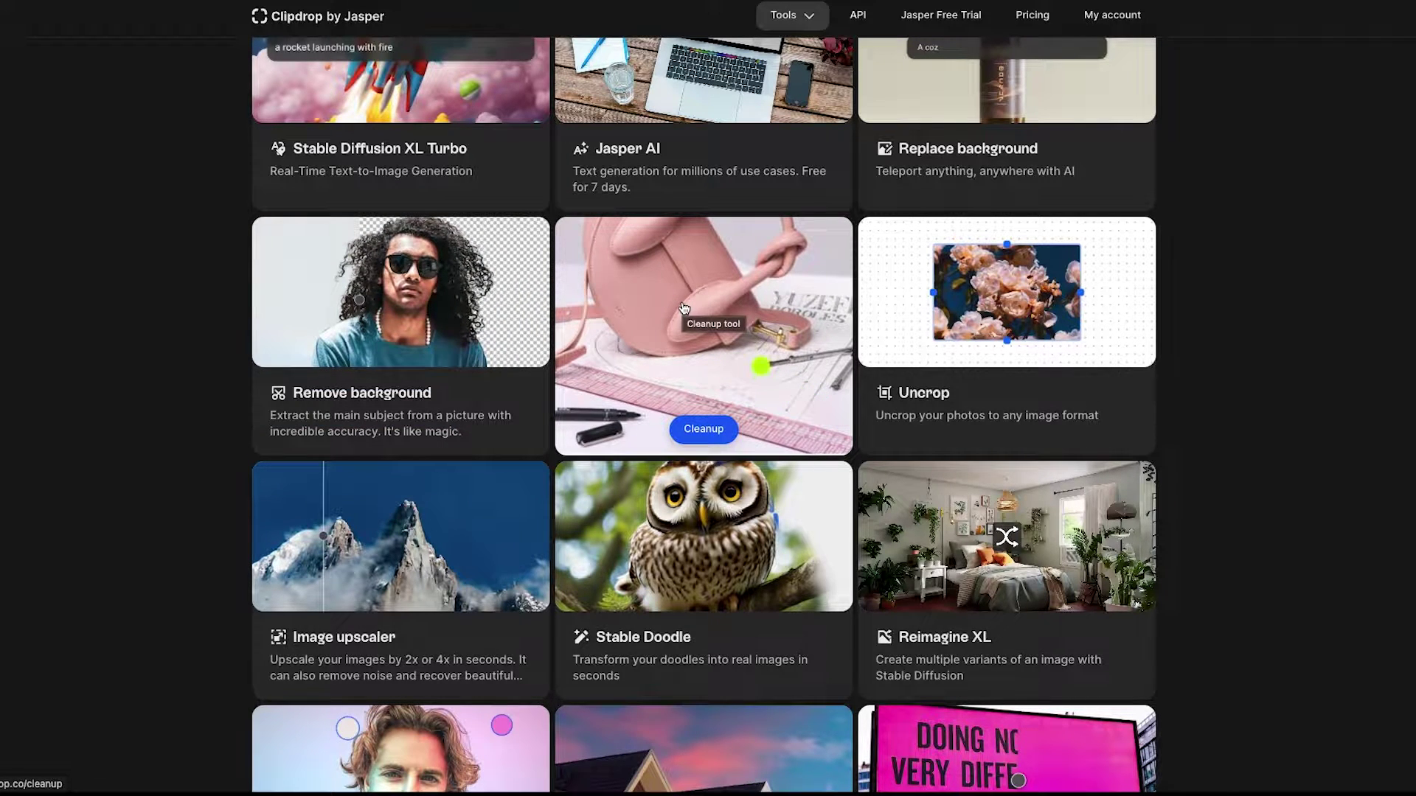
mouse_move(974, 341)
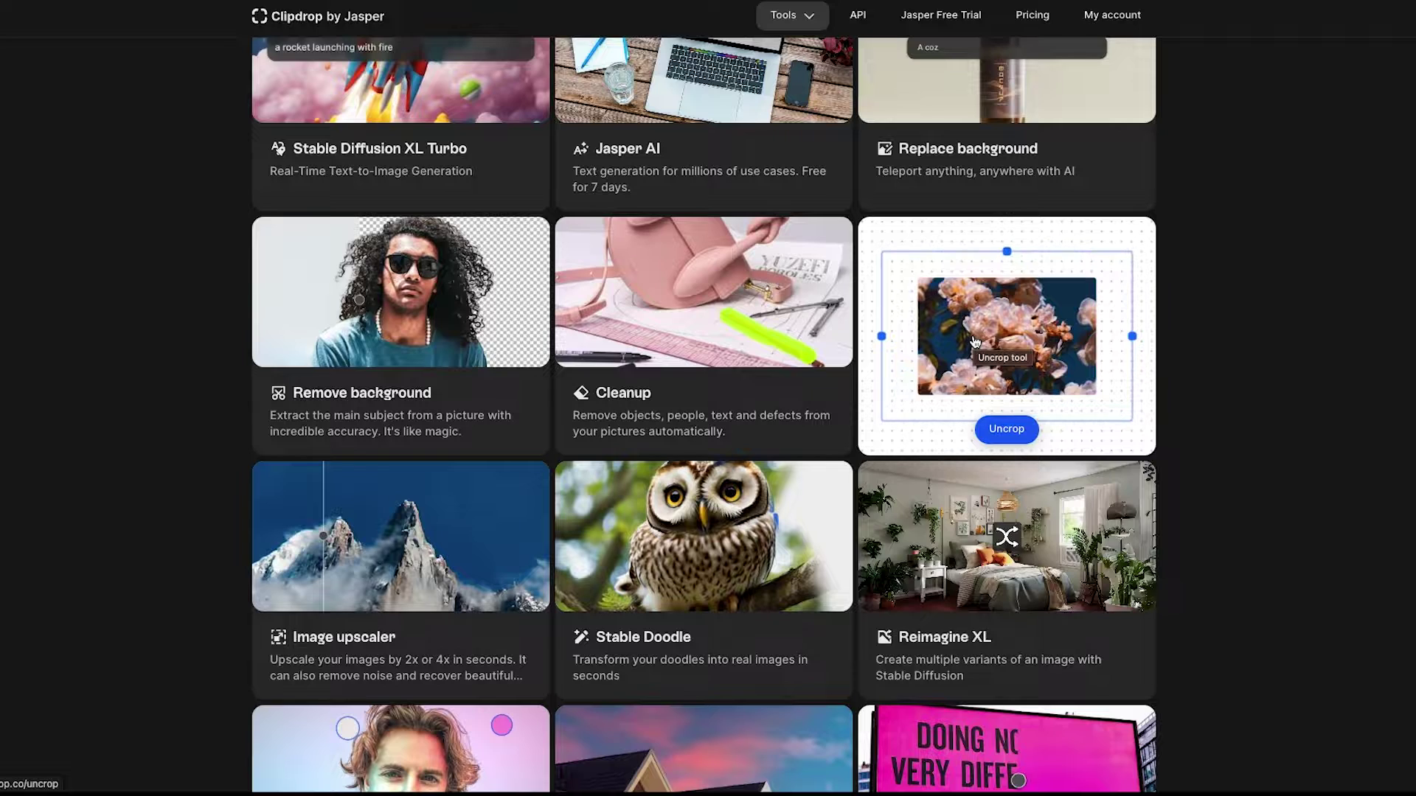
scroll(516, 369, down, 2)
mouse_move(512, 373)
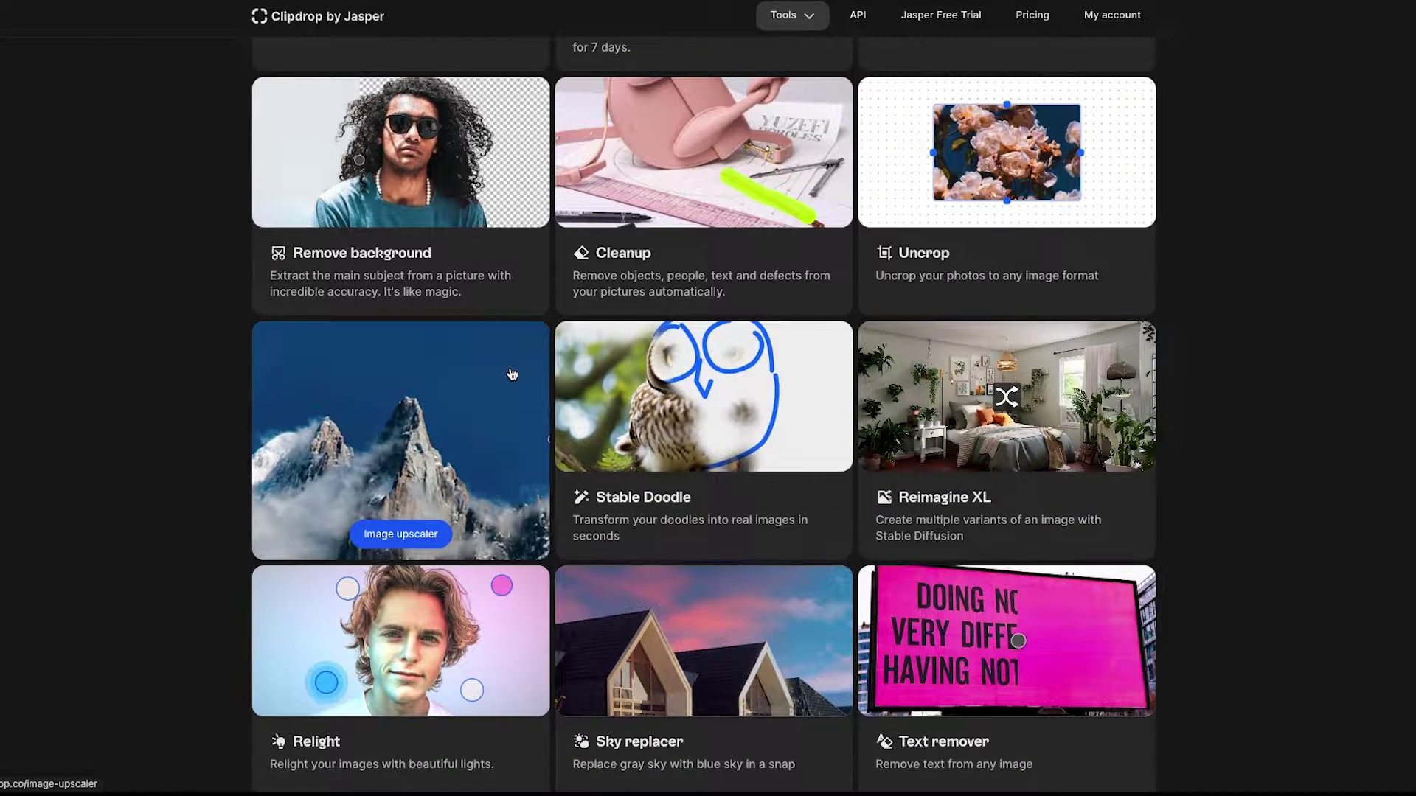
mouse_move(726, 403)
scroll(725, 403, down, 1)
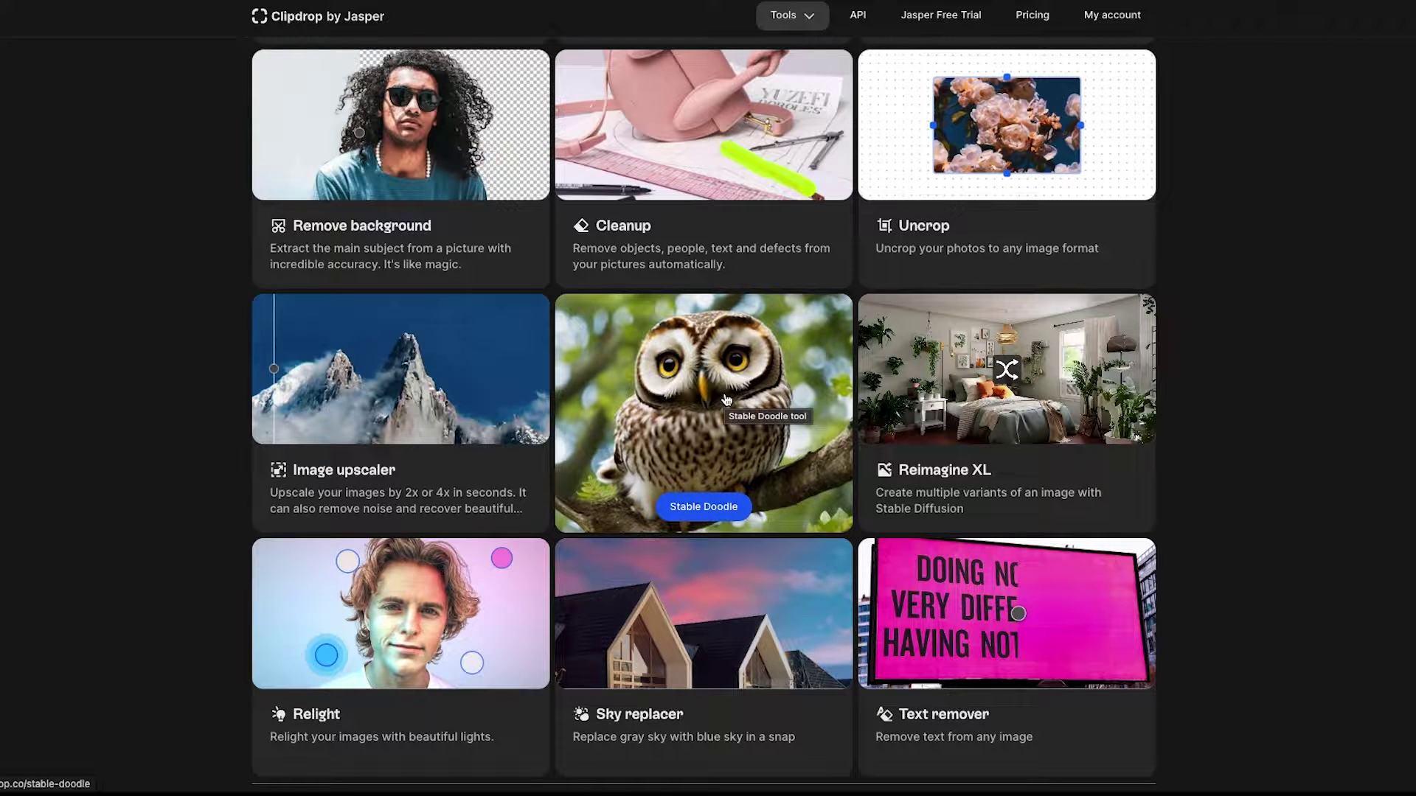
scroll(1077, 369, down, 2)
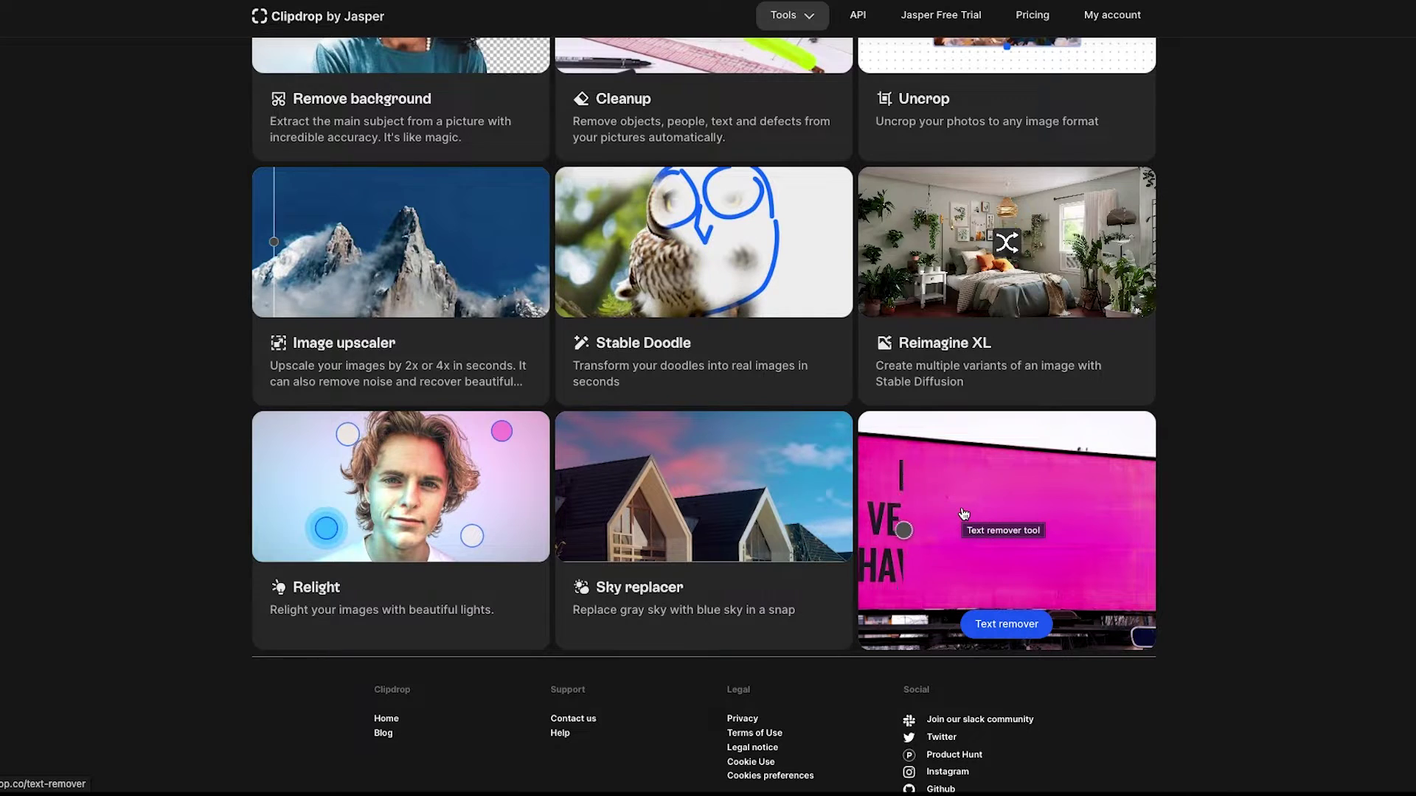
scroll(963, 514, up, 10)
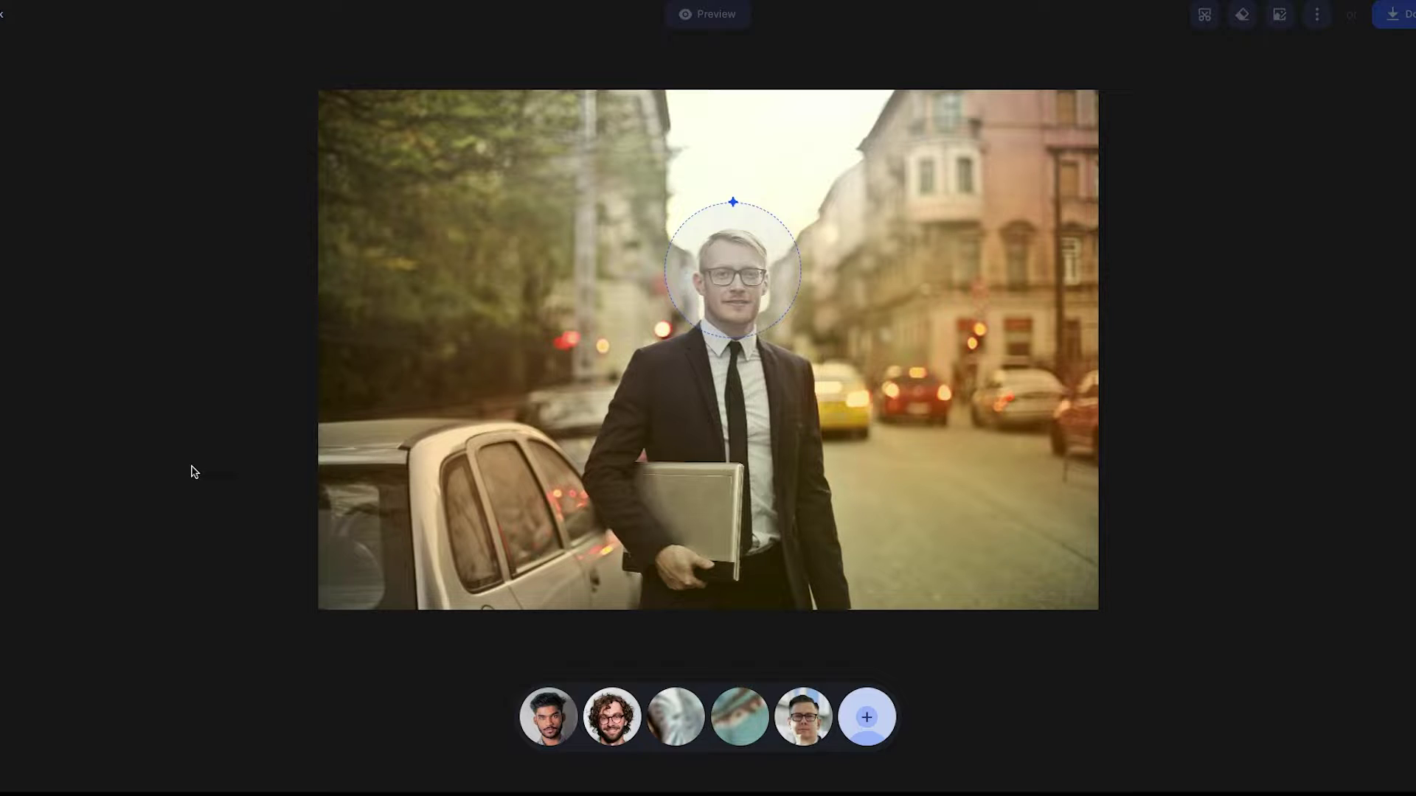
Swap the businessman's head with the curly-haired man's face, preview it without the overlay and switch to the next variant.
drag(614, 736, 733, 298)
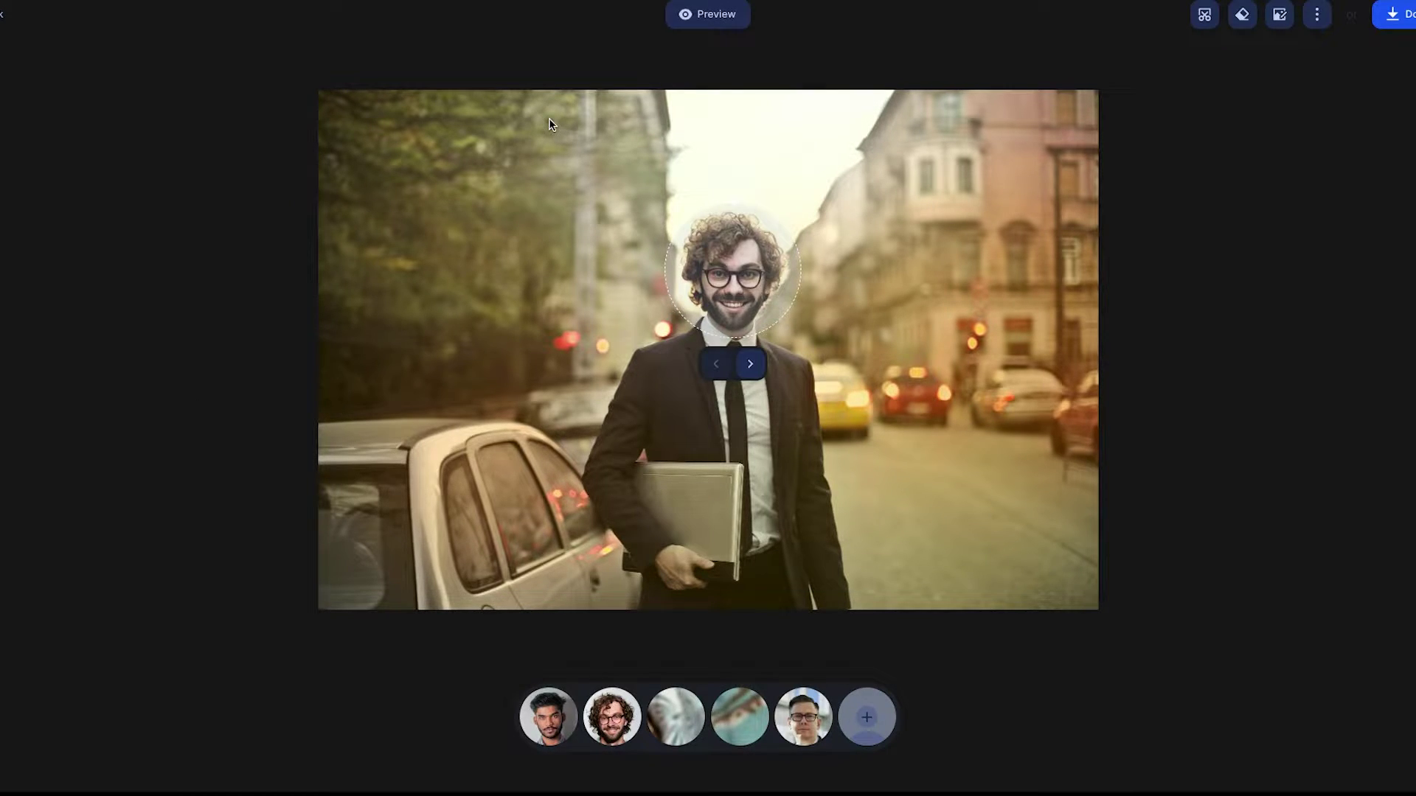
click(704, 28)
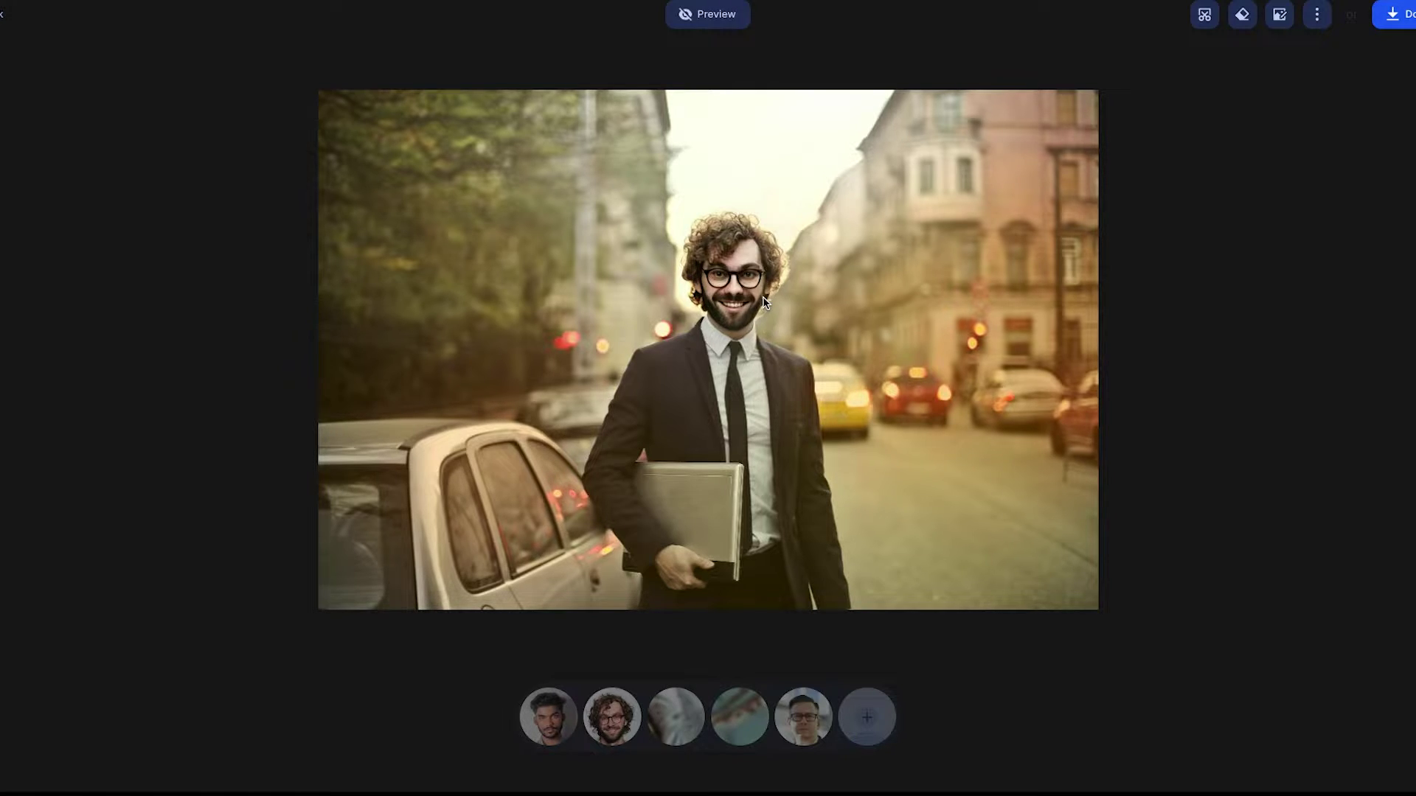
click(724, 22)
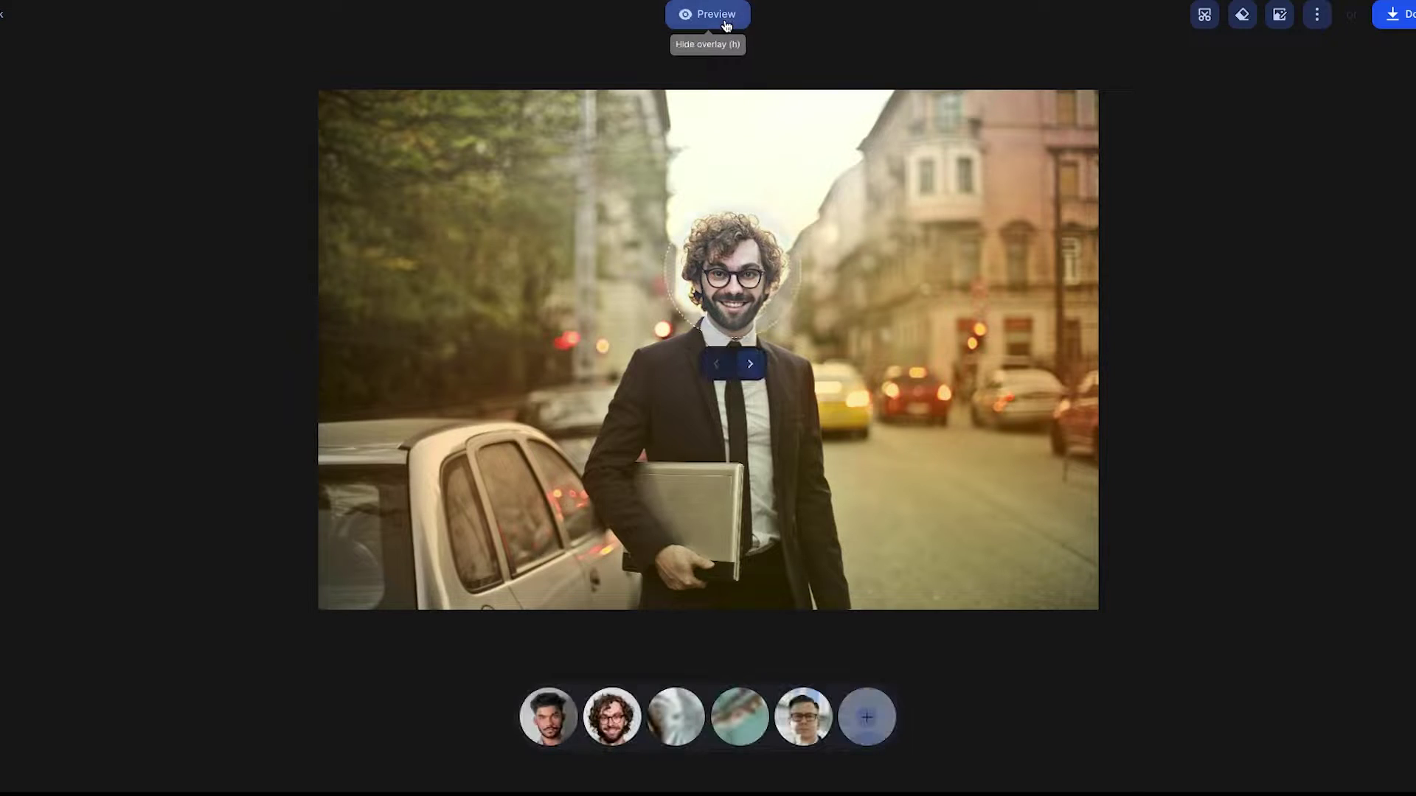
click(751, 366)
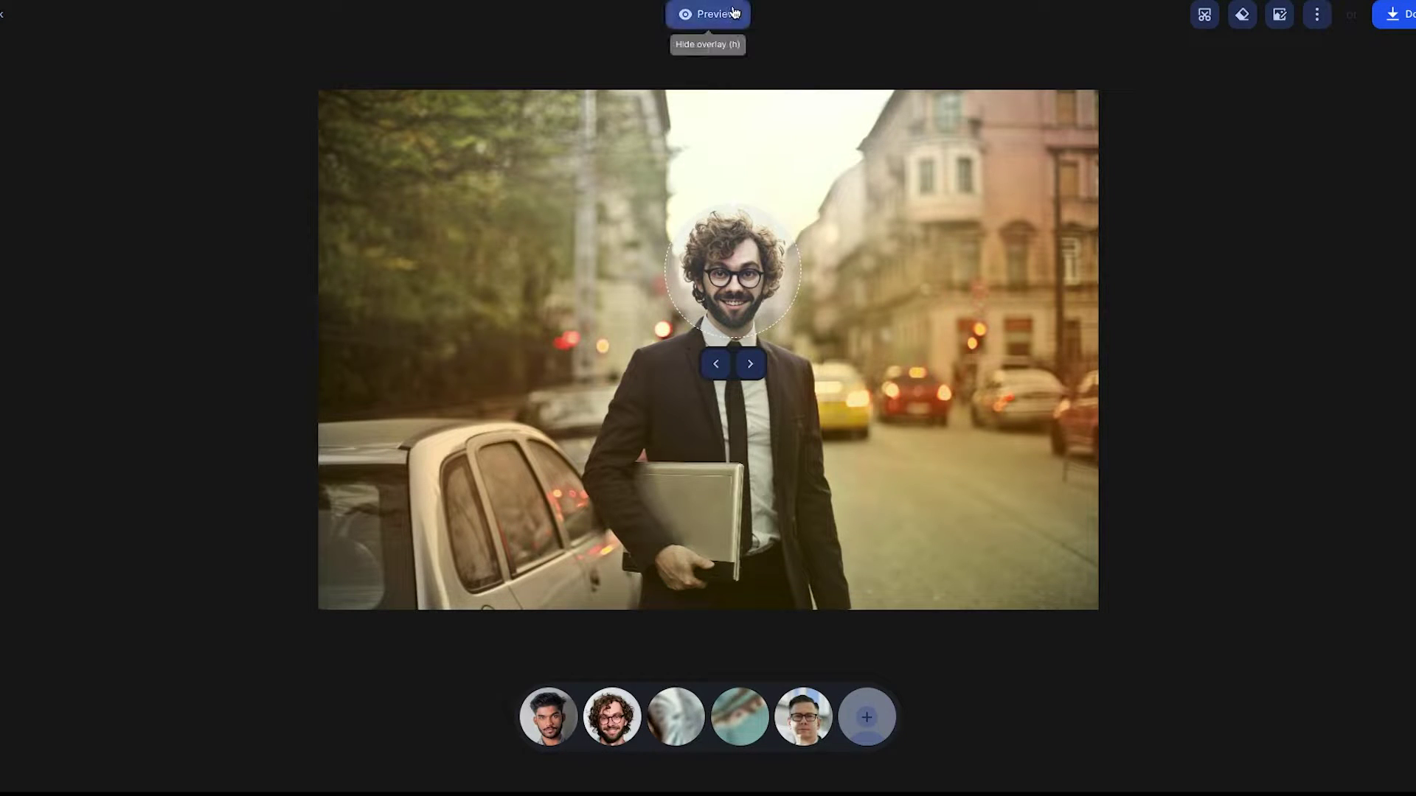
click(697, 15)
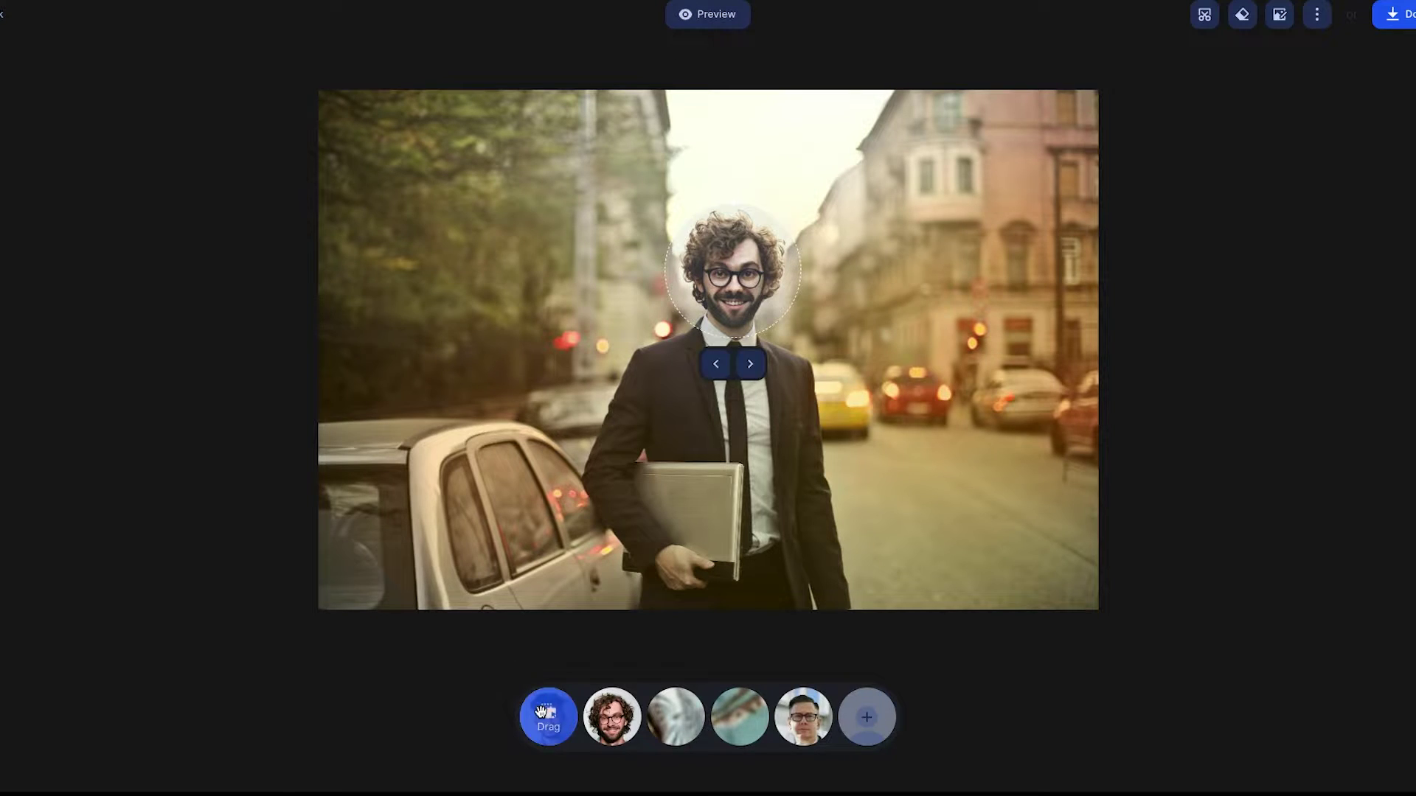
Swap the businessman's head with the face of the man with short dark hair and preview it without the overlay.
drag(543, 716, 696, 291)
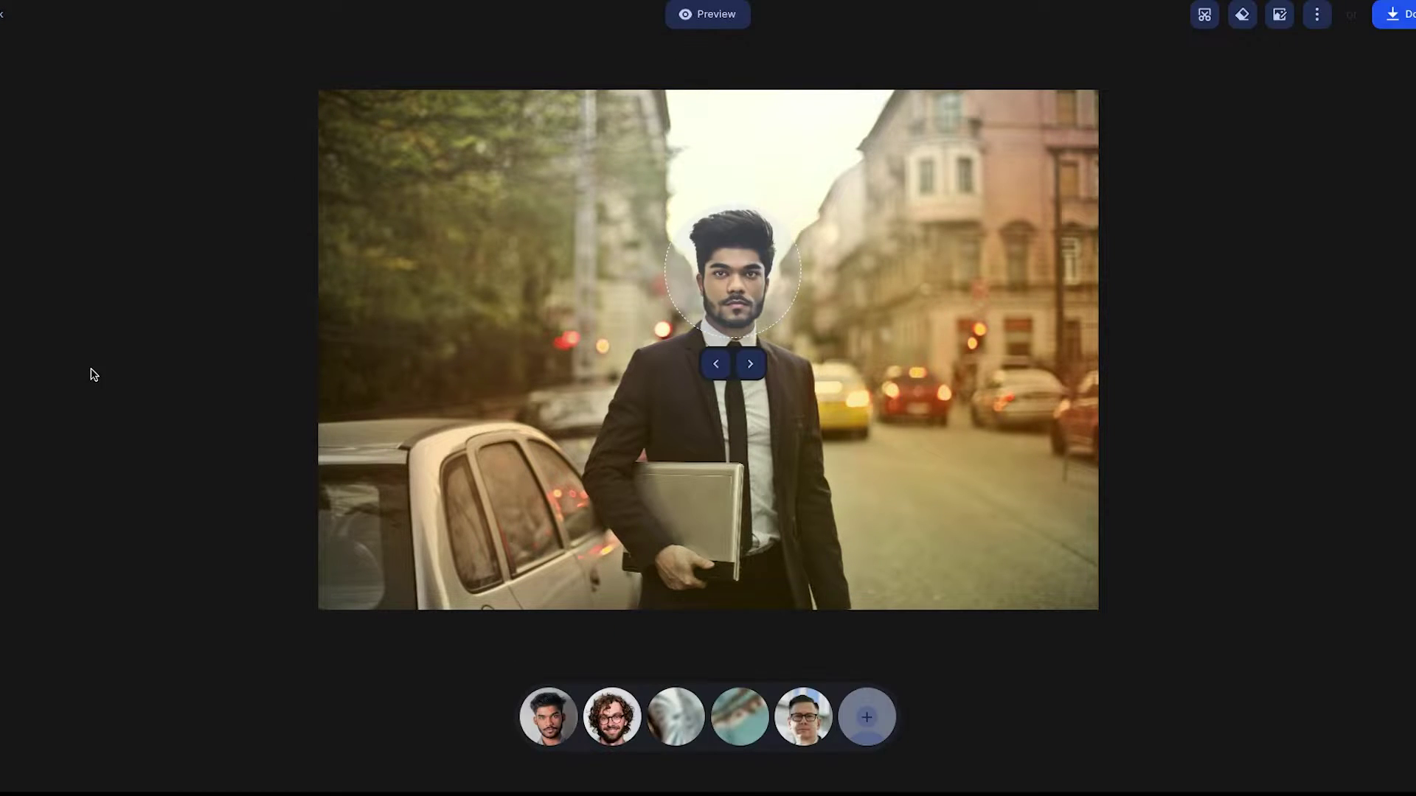
click(675, 24)
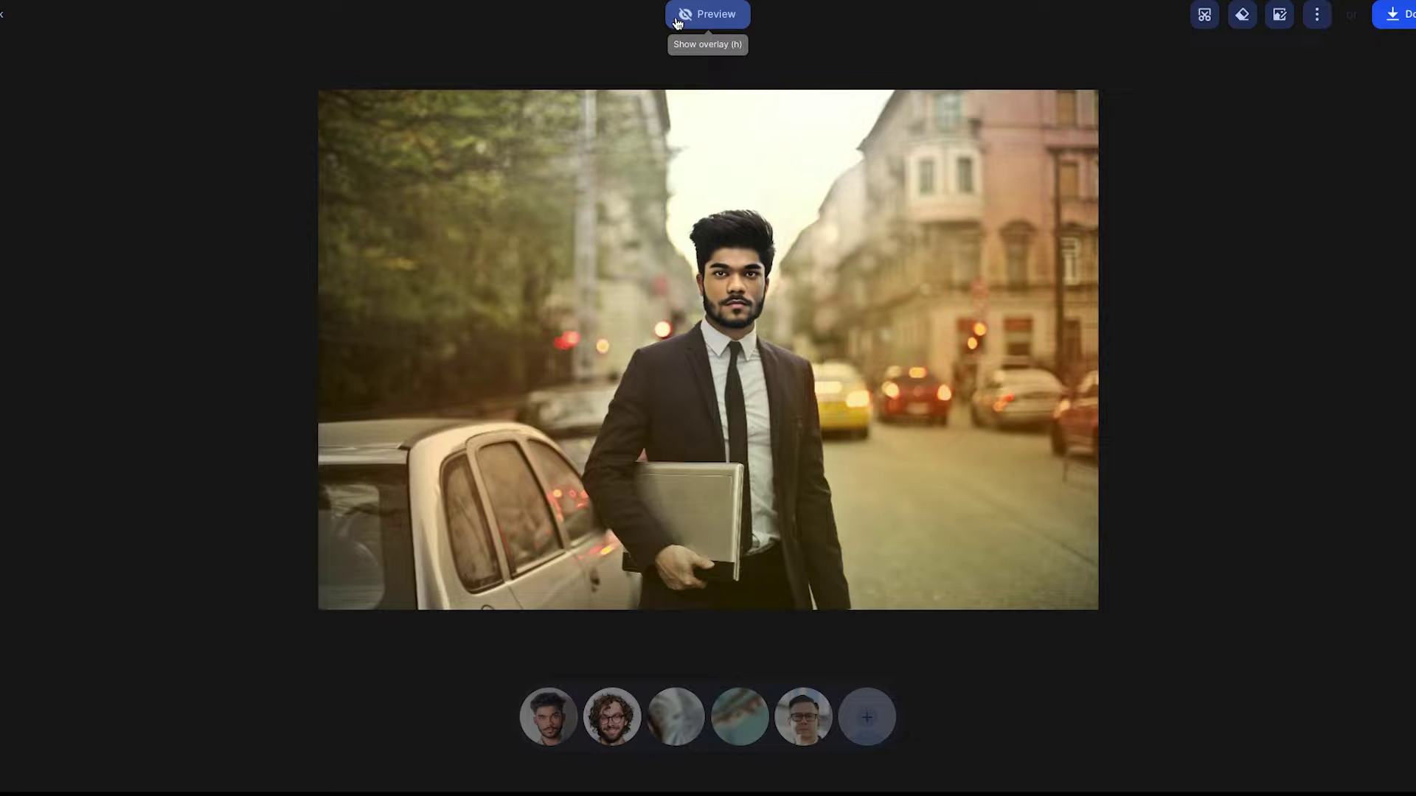
click(677, 23)
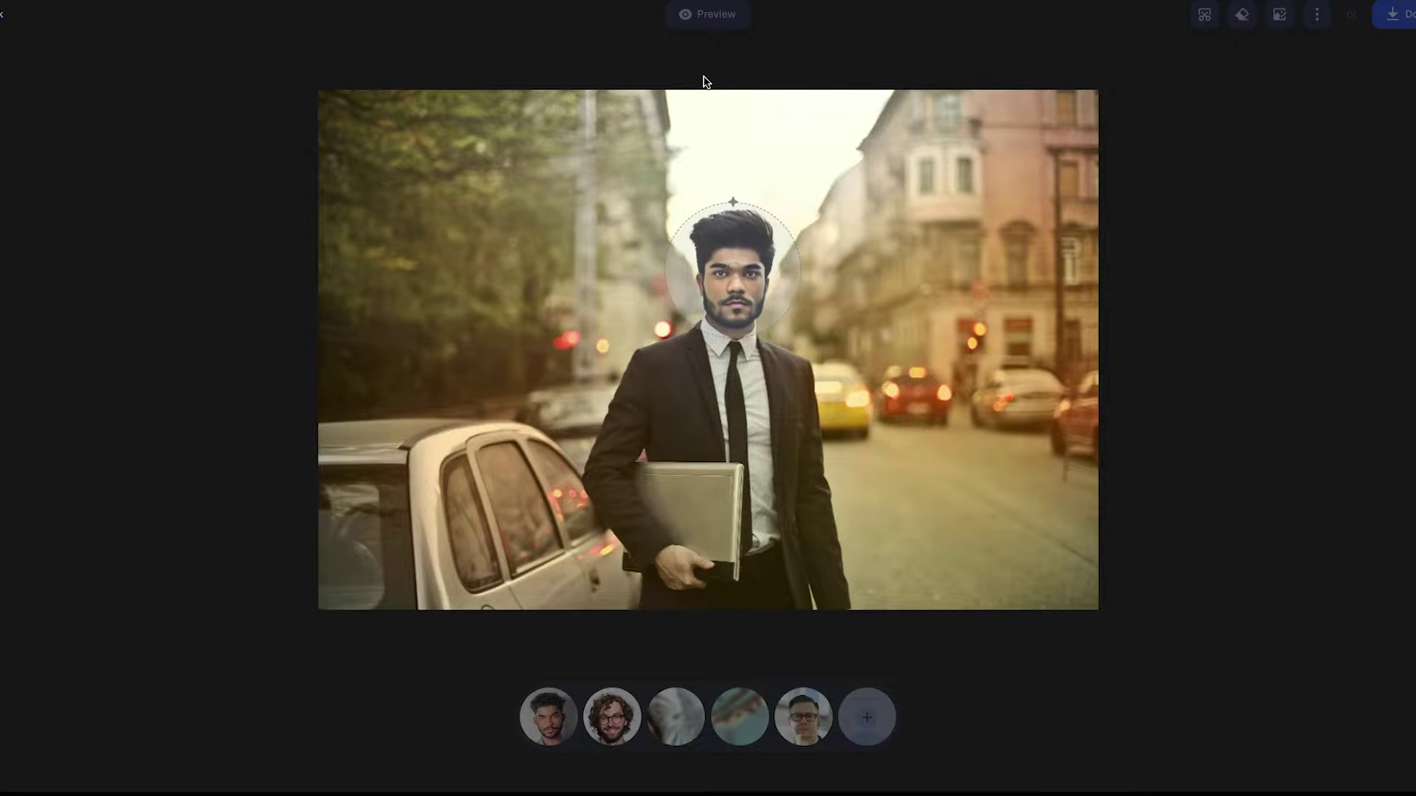
click(689, 16)
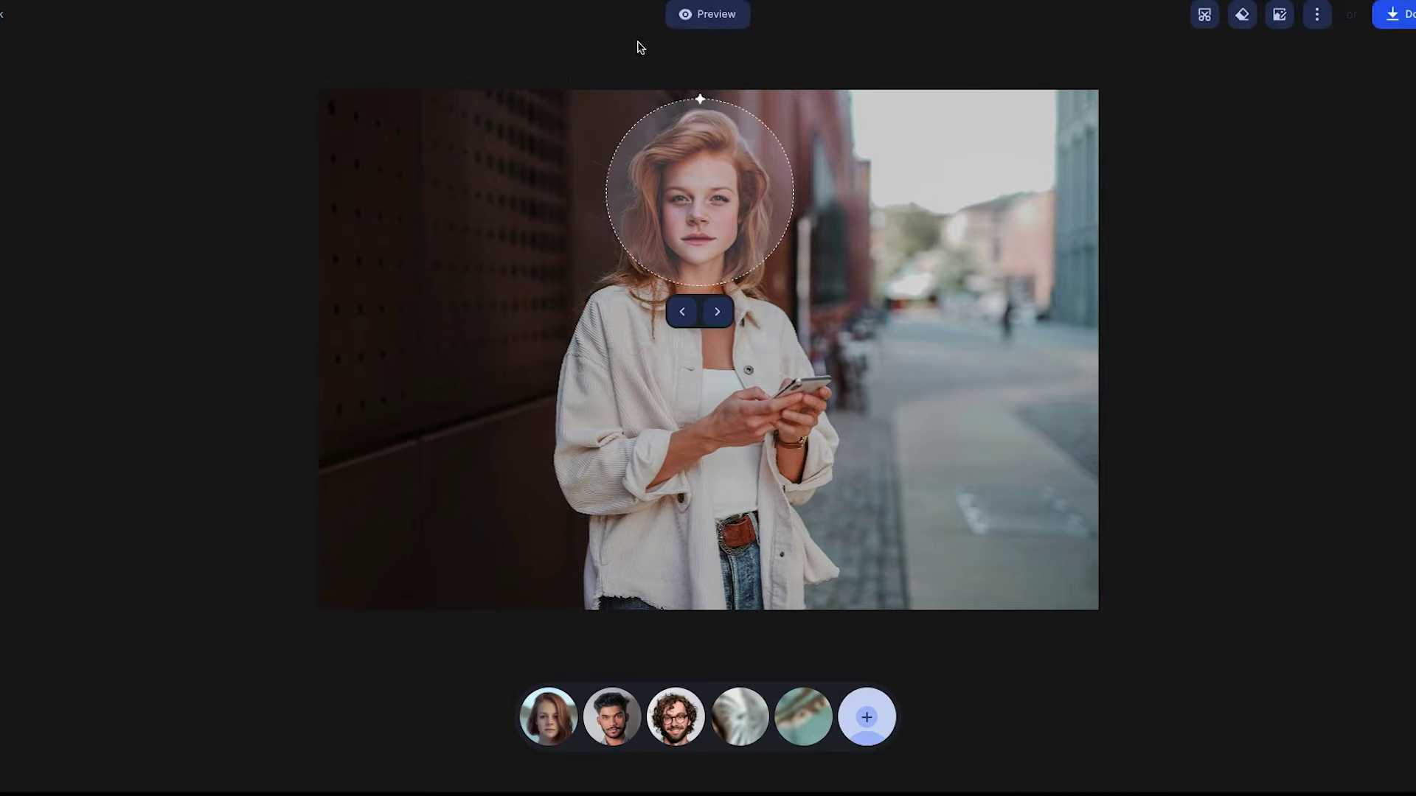
Preview the woman's face swap without the overlay and show the next variant of the doll-head swap on the red car photo.
click(701, 15)
click(704, 15)
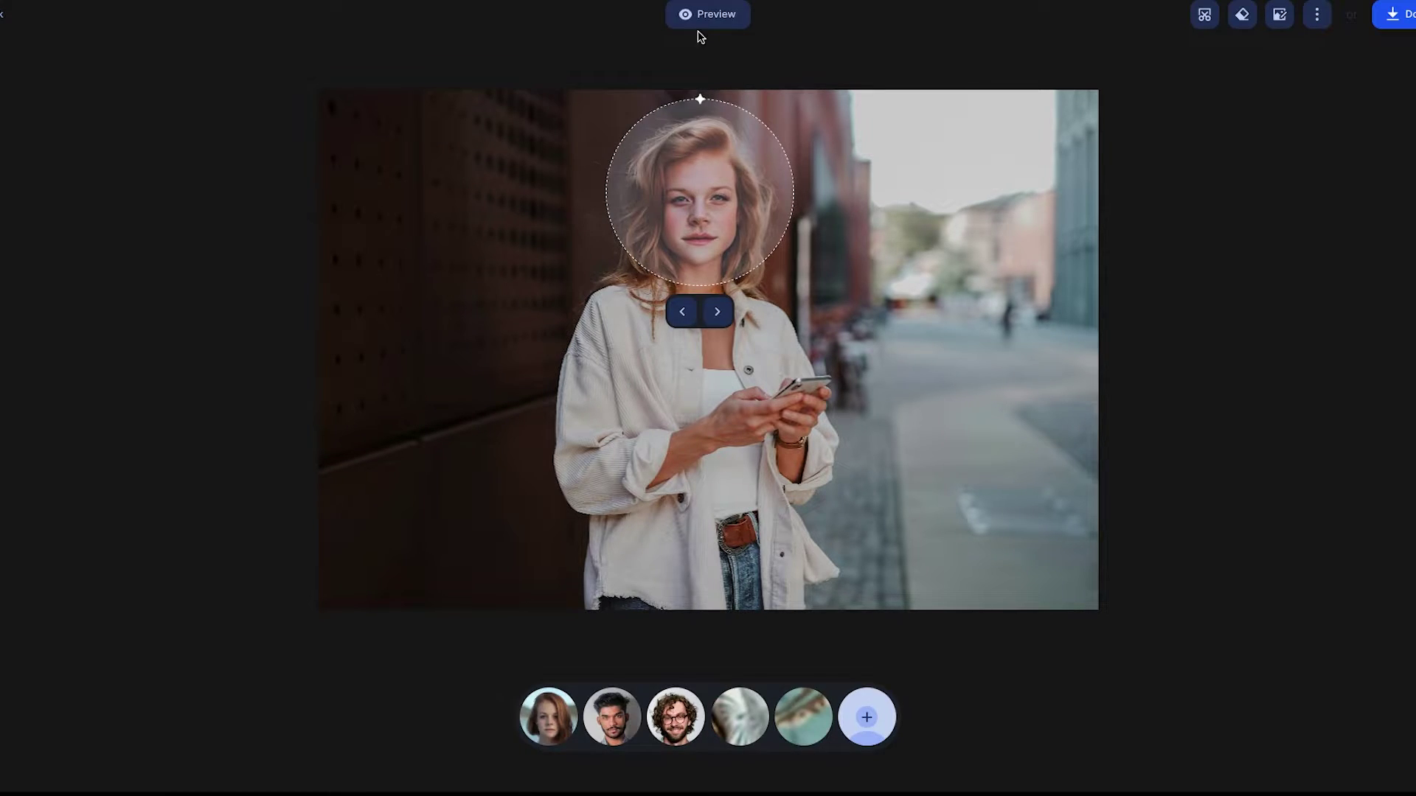
click(701, 16)
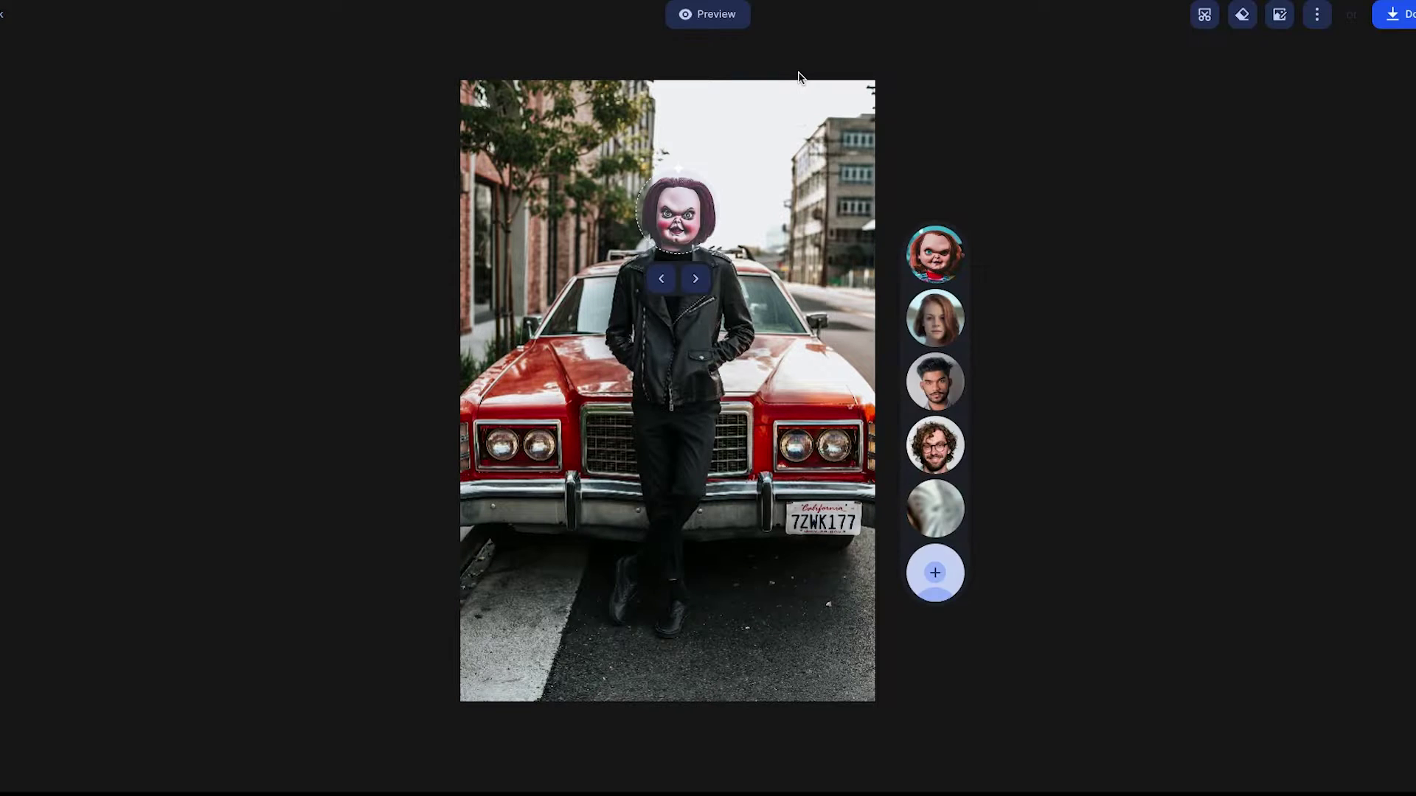
click(696, 278)
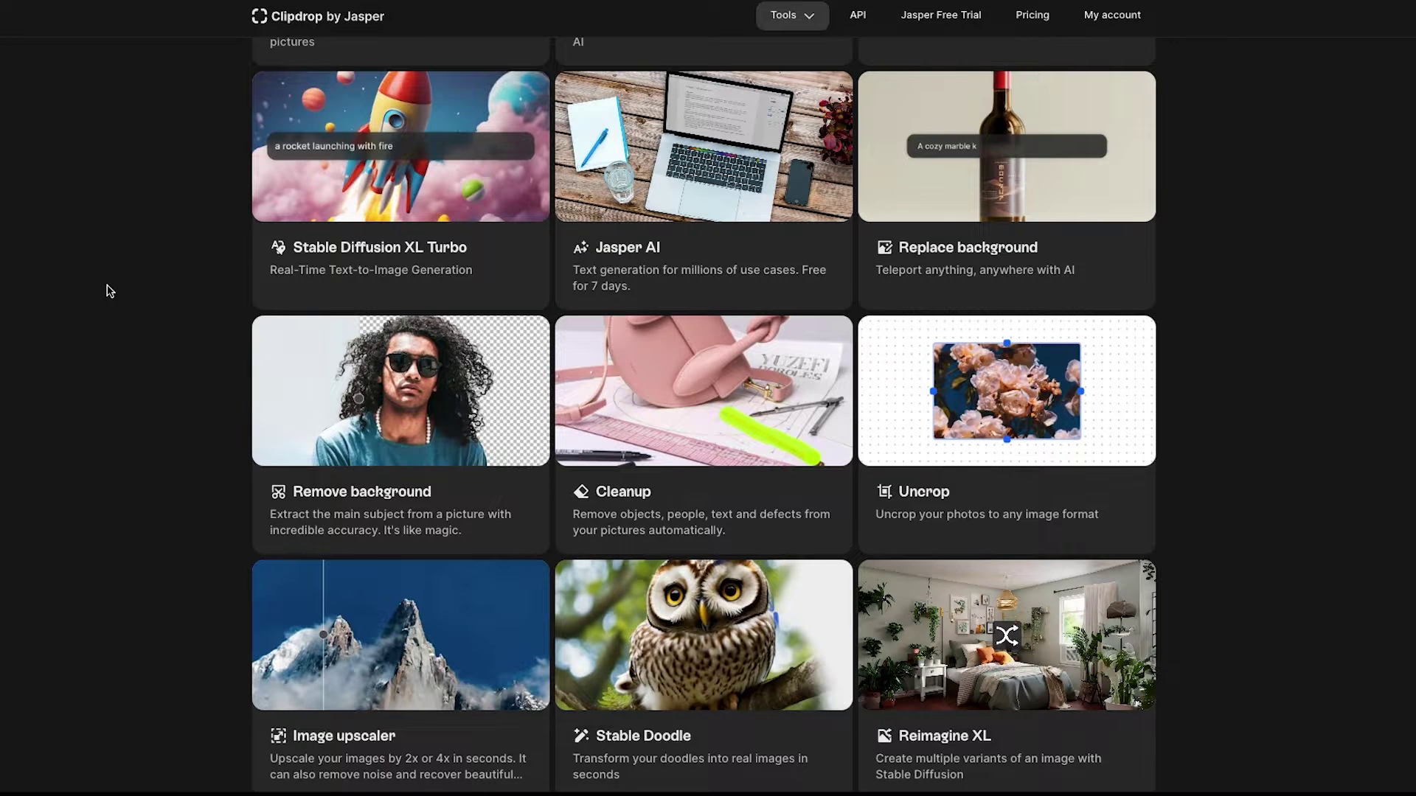
Open the Remove background tool and compare the long-haired woman's cutout with the original photo.
click(422, 439)
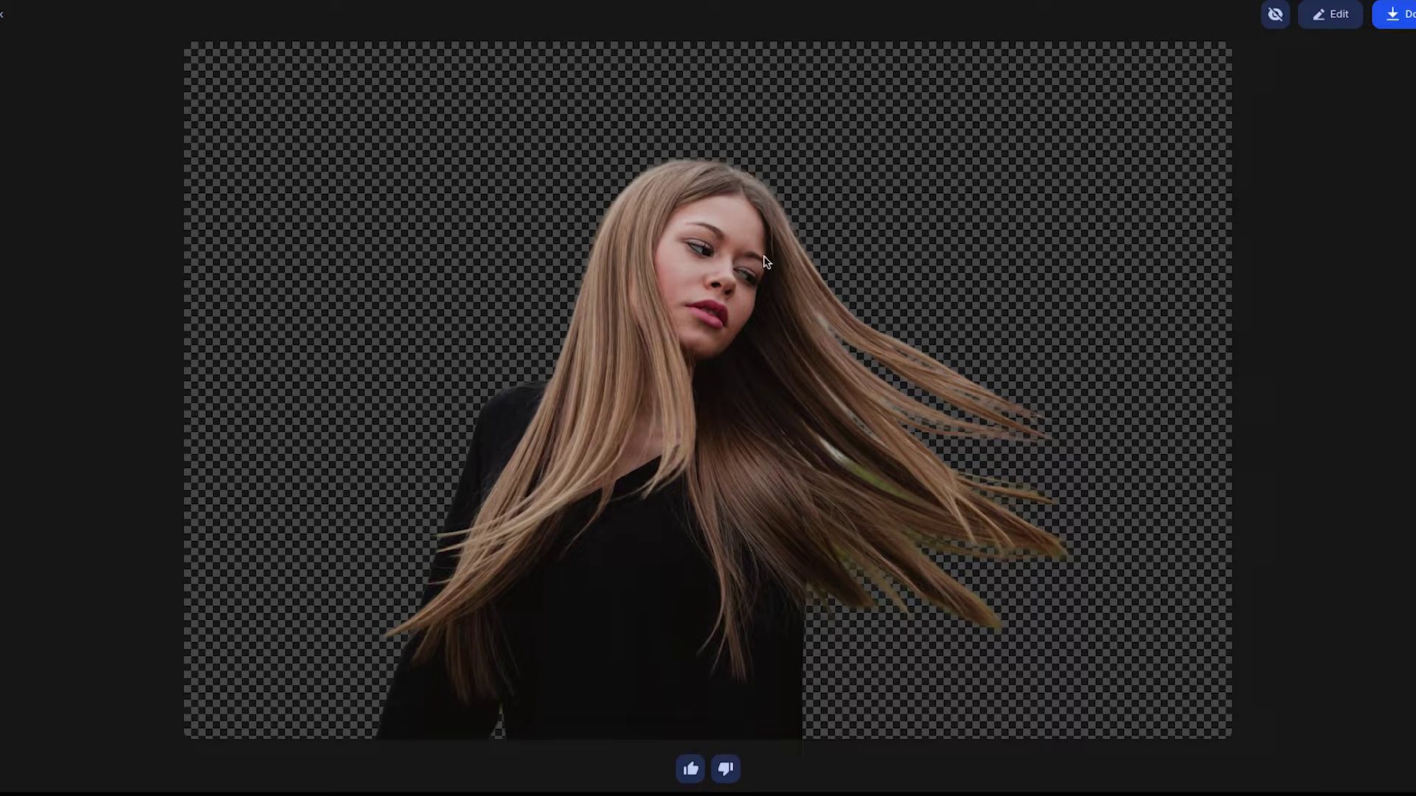
click(1275, 14)
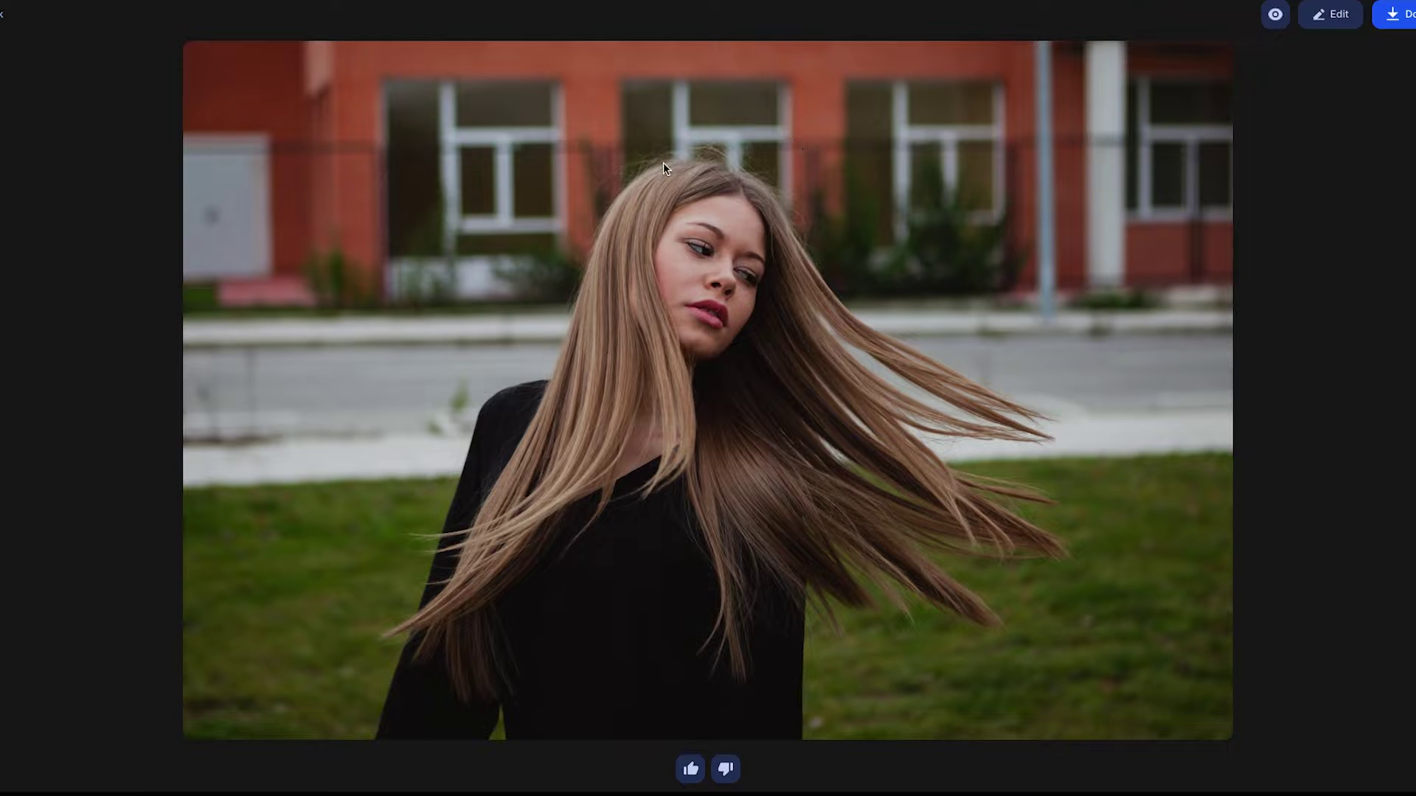
click(1269, 16)
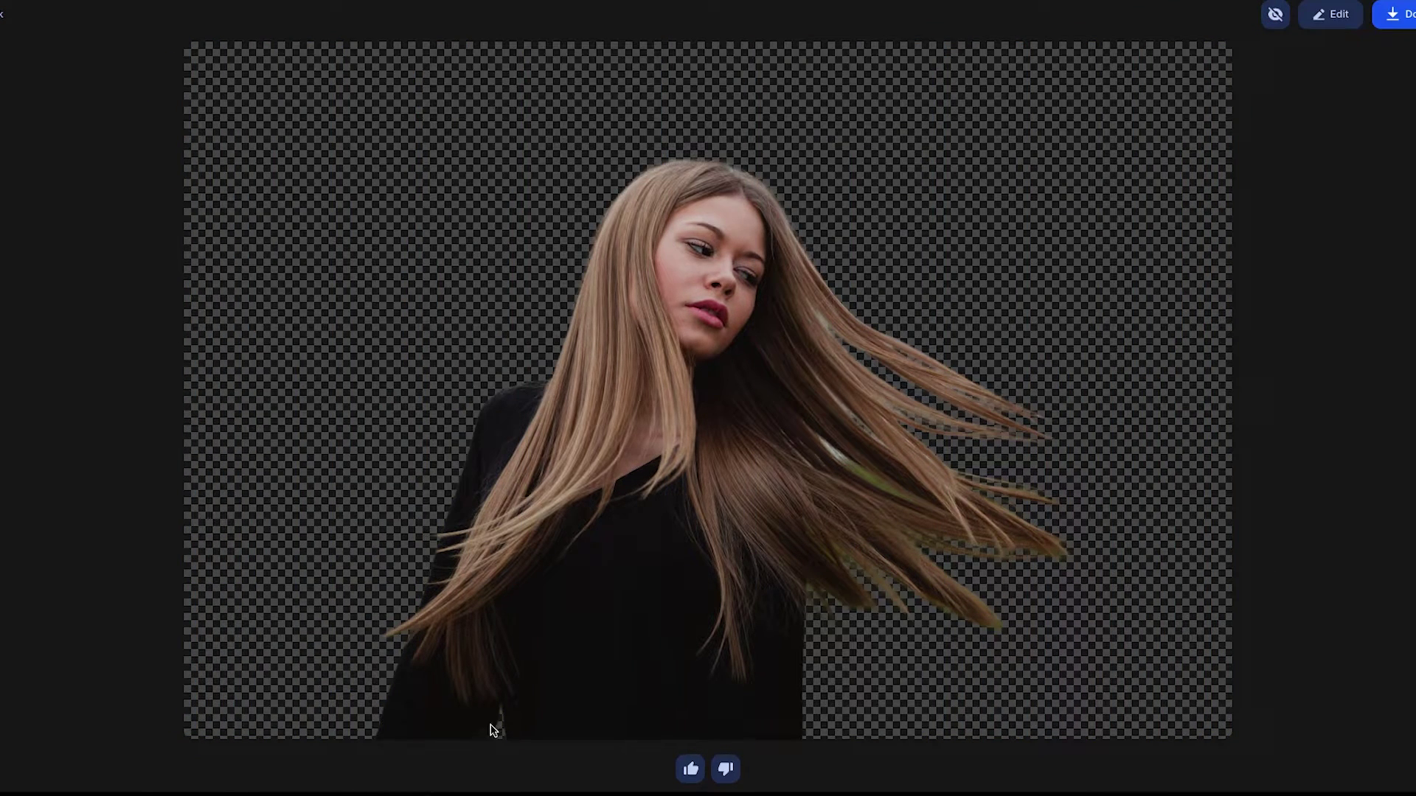
click(1288, 23)
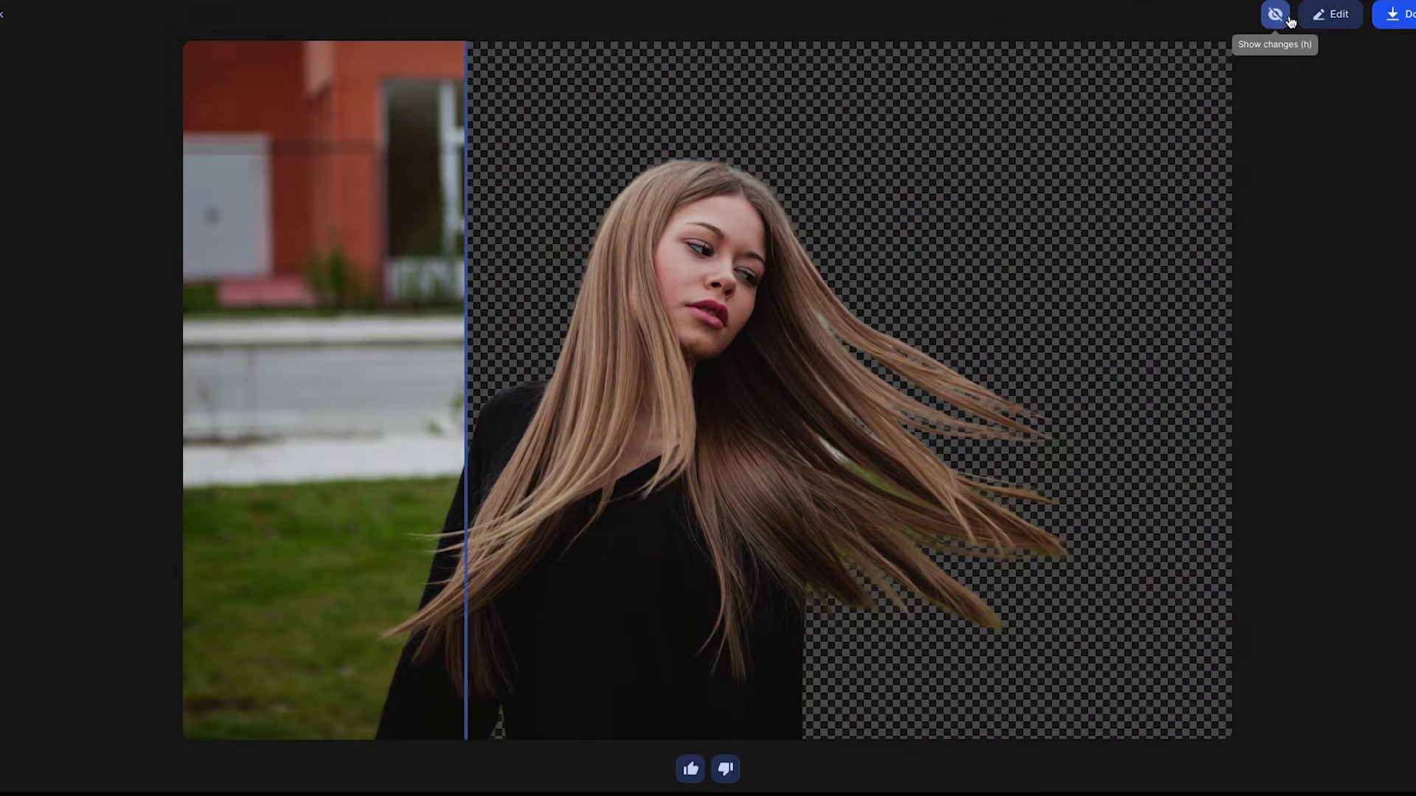
click(1290, 22)
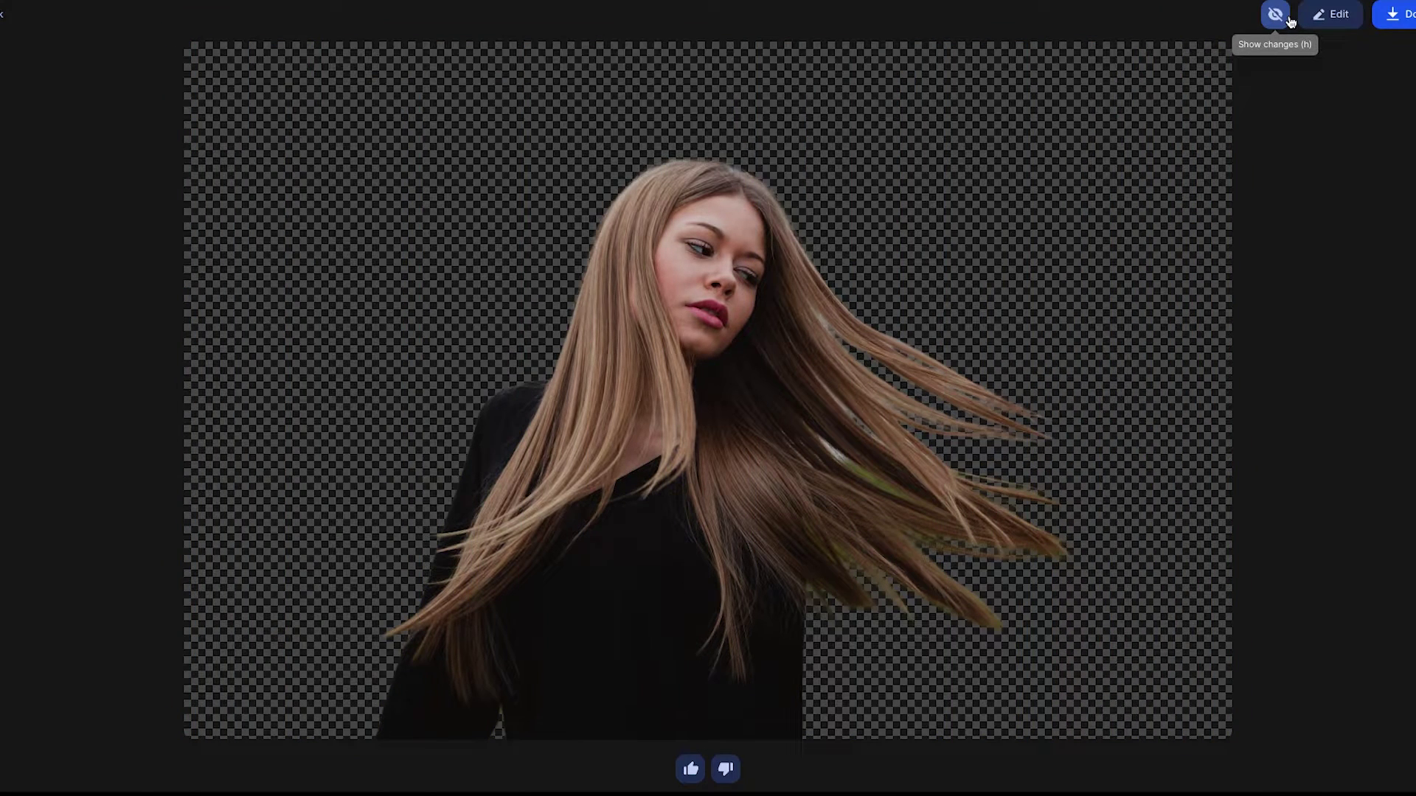
click(1290, 21)
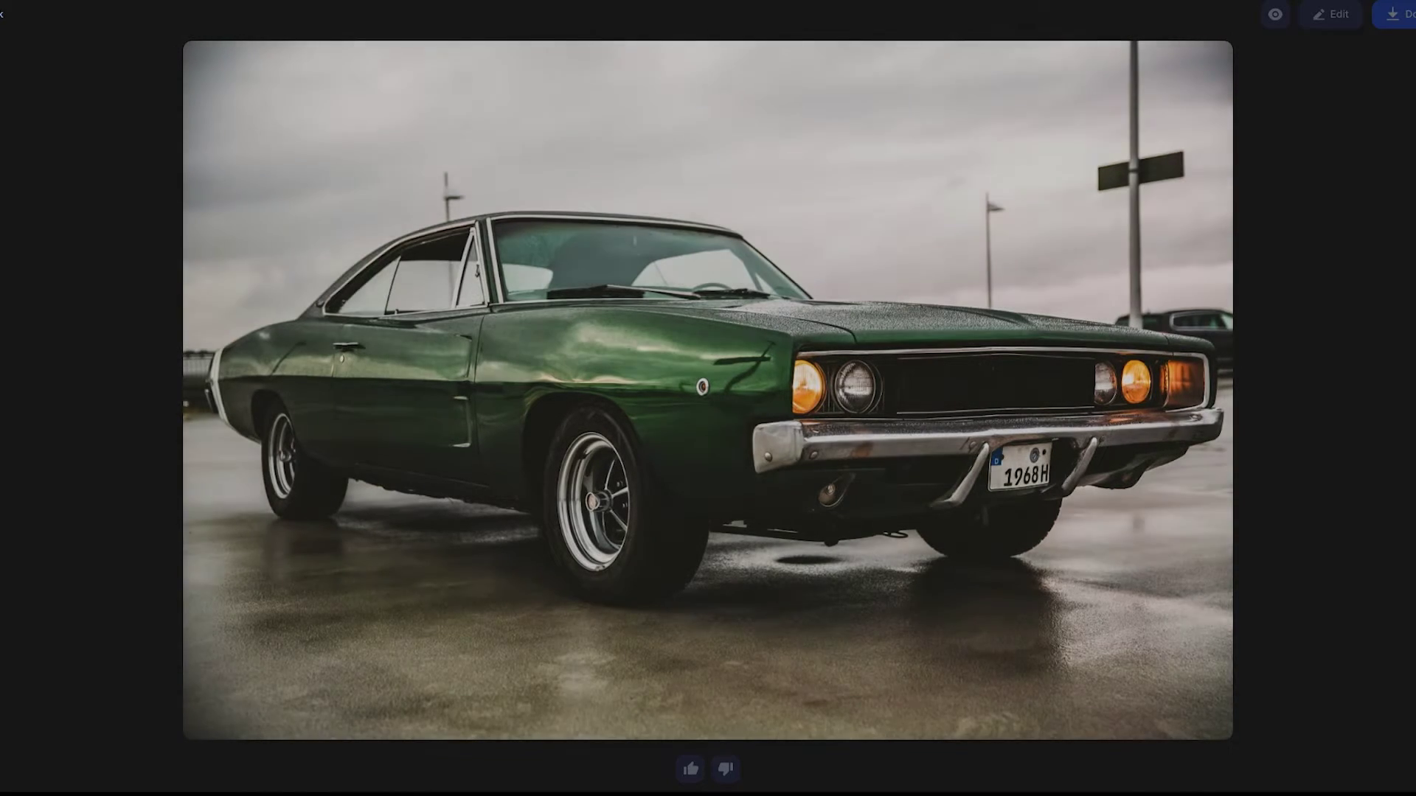
Compare the green car's background-free cutout with its original photo.
click(1276, 15)
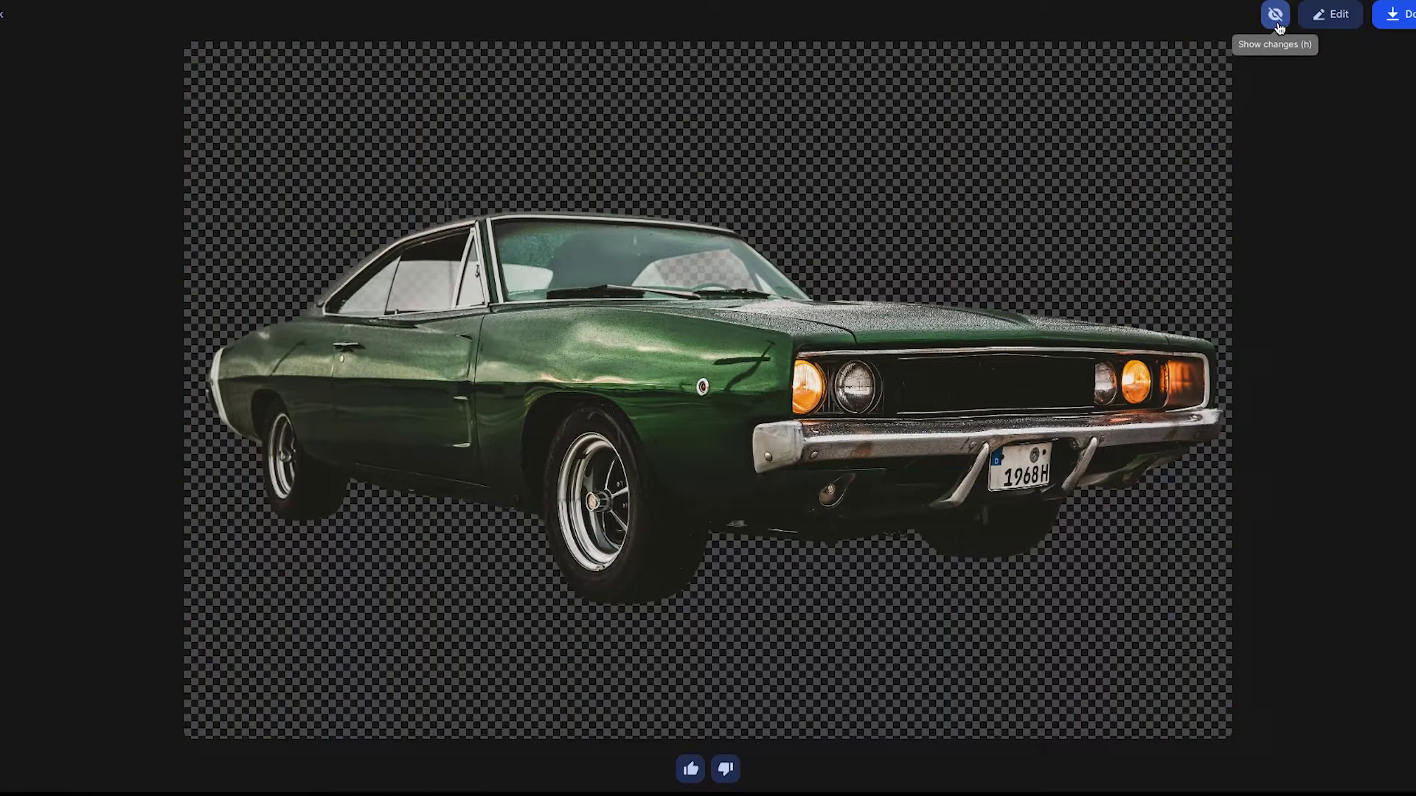
click(1276, 15)
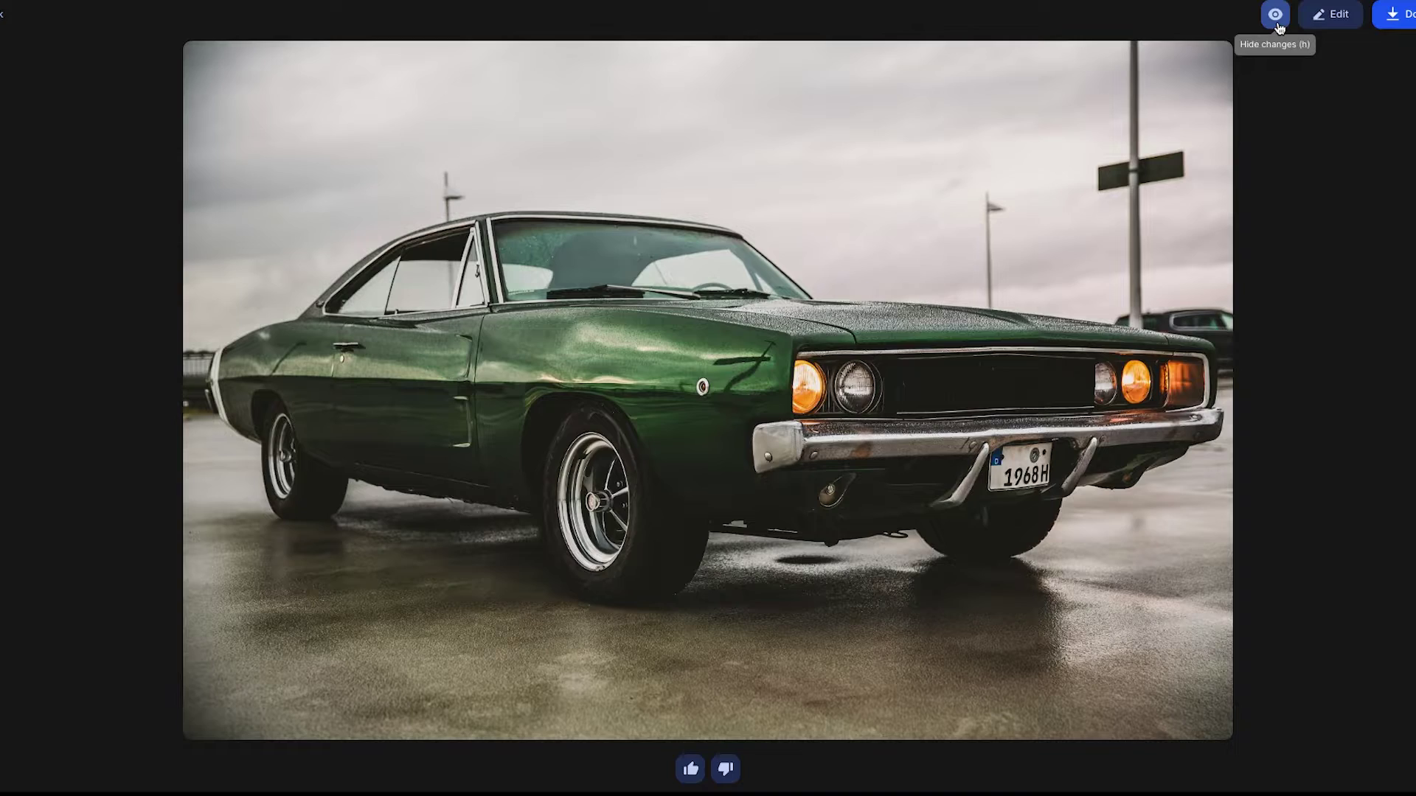
click(1278, 26)
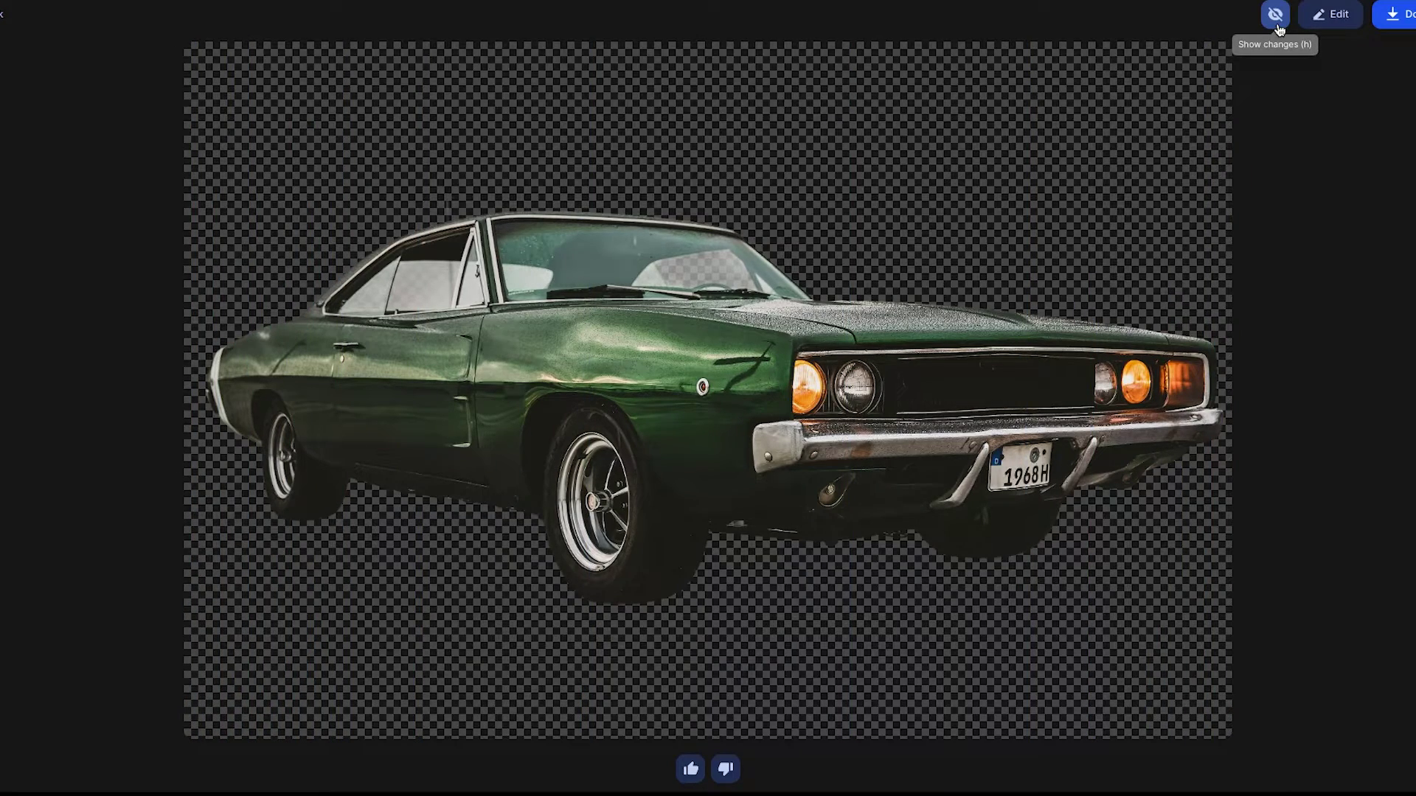
click(1278, 28)
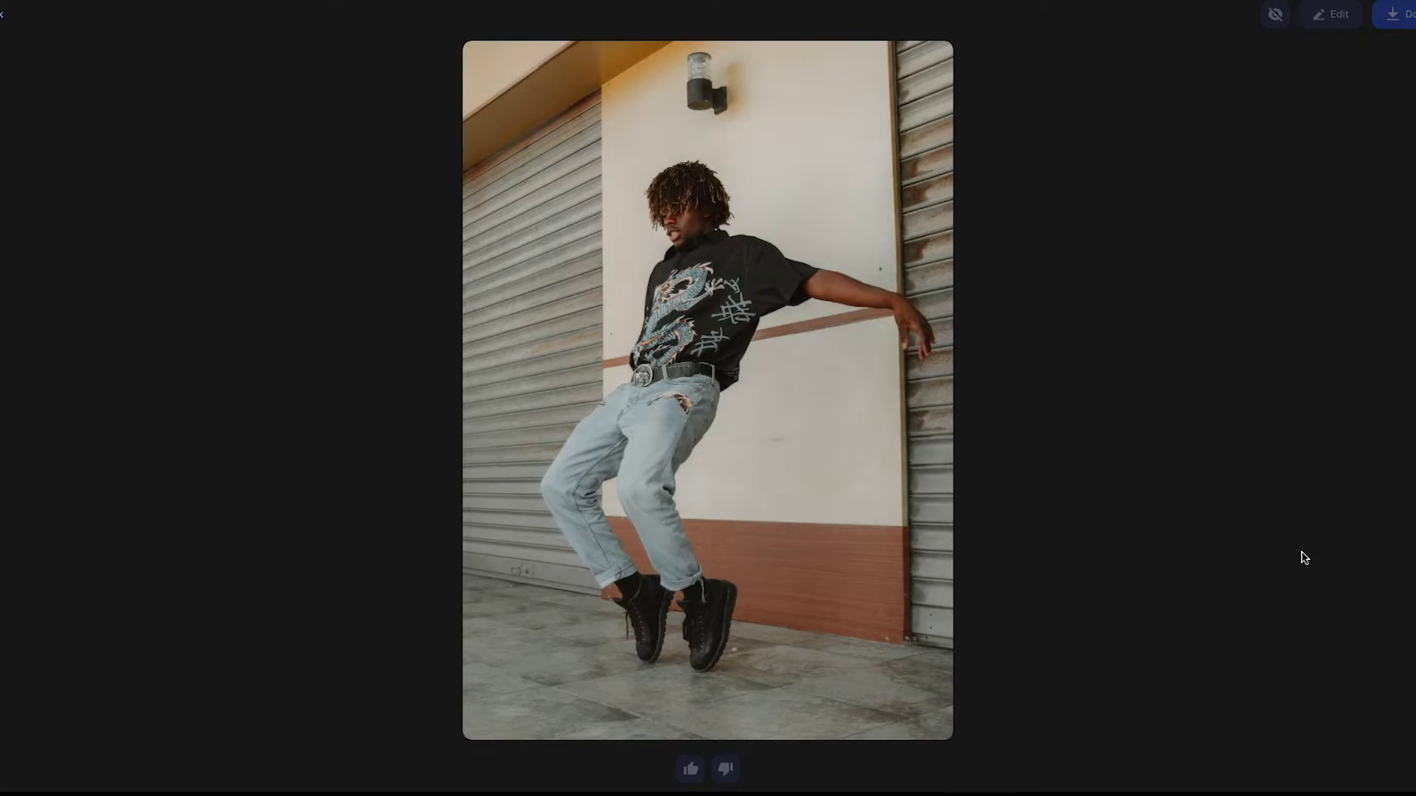
Compare the cutout of the man leaning back on his toes with the original photo.
click(1280, 21)
click(1281, 22)
click(1281, 23)
click(1282, 22)
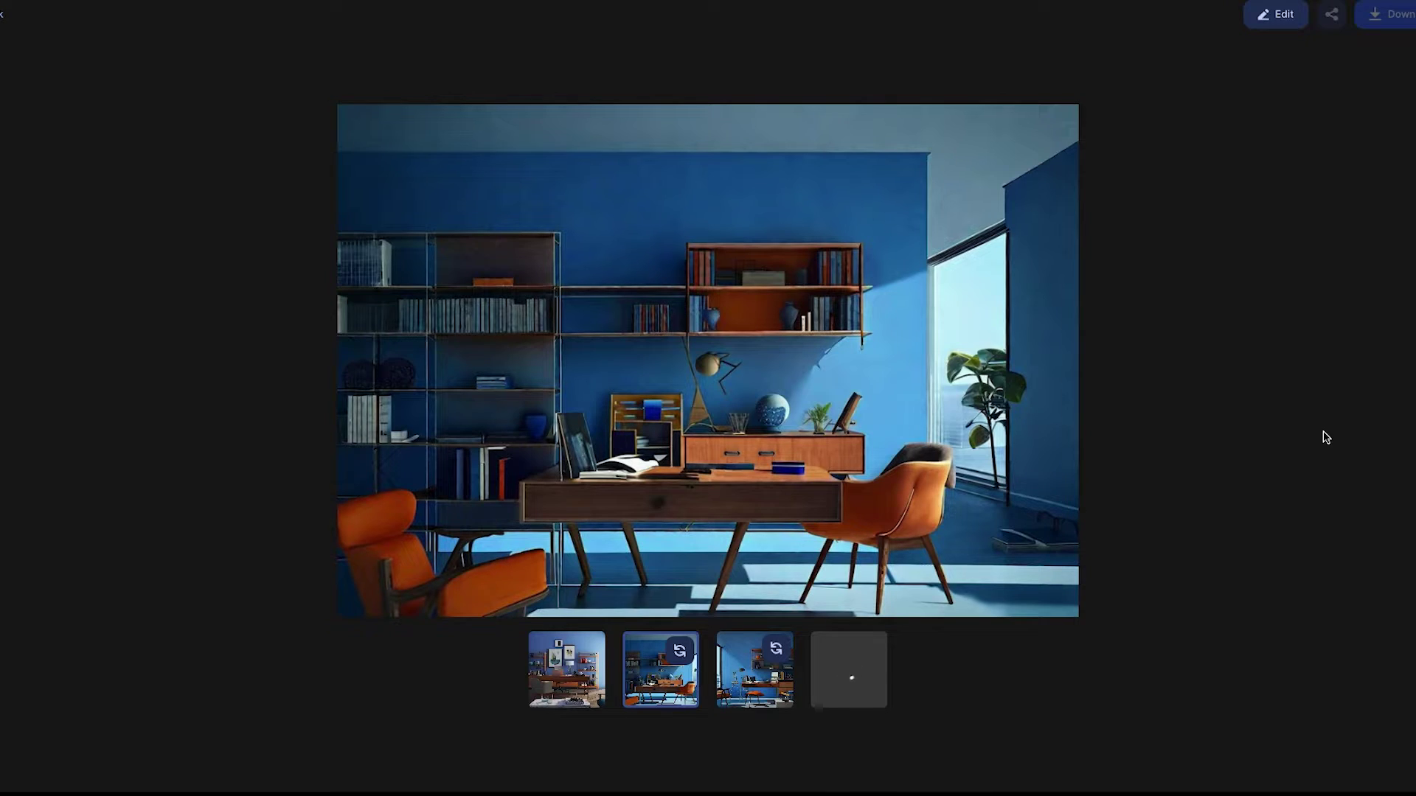
Compare the original blue home office photo with each of its three generated variations.
click(584, 687)
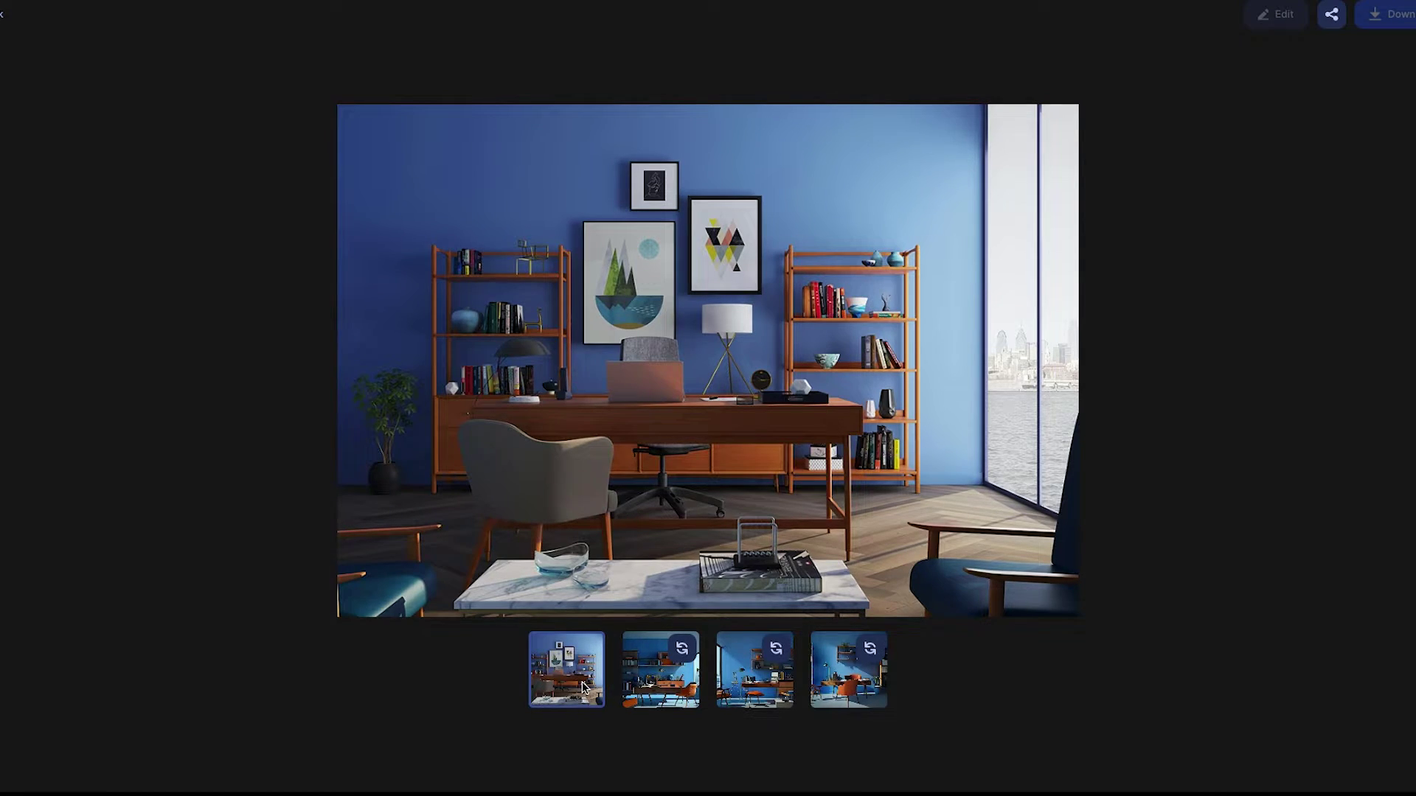
click(652, 693)
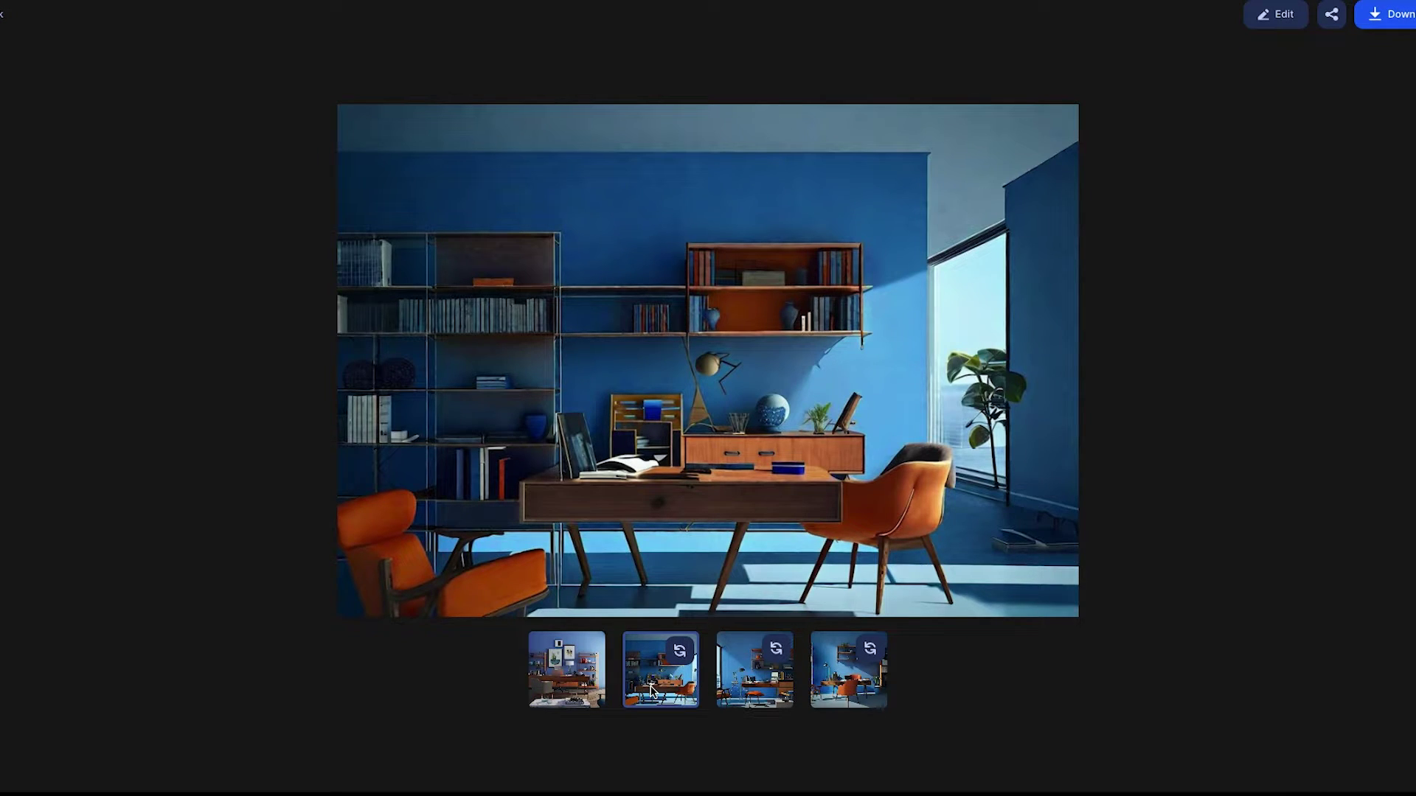
click(755, 683)
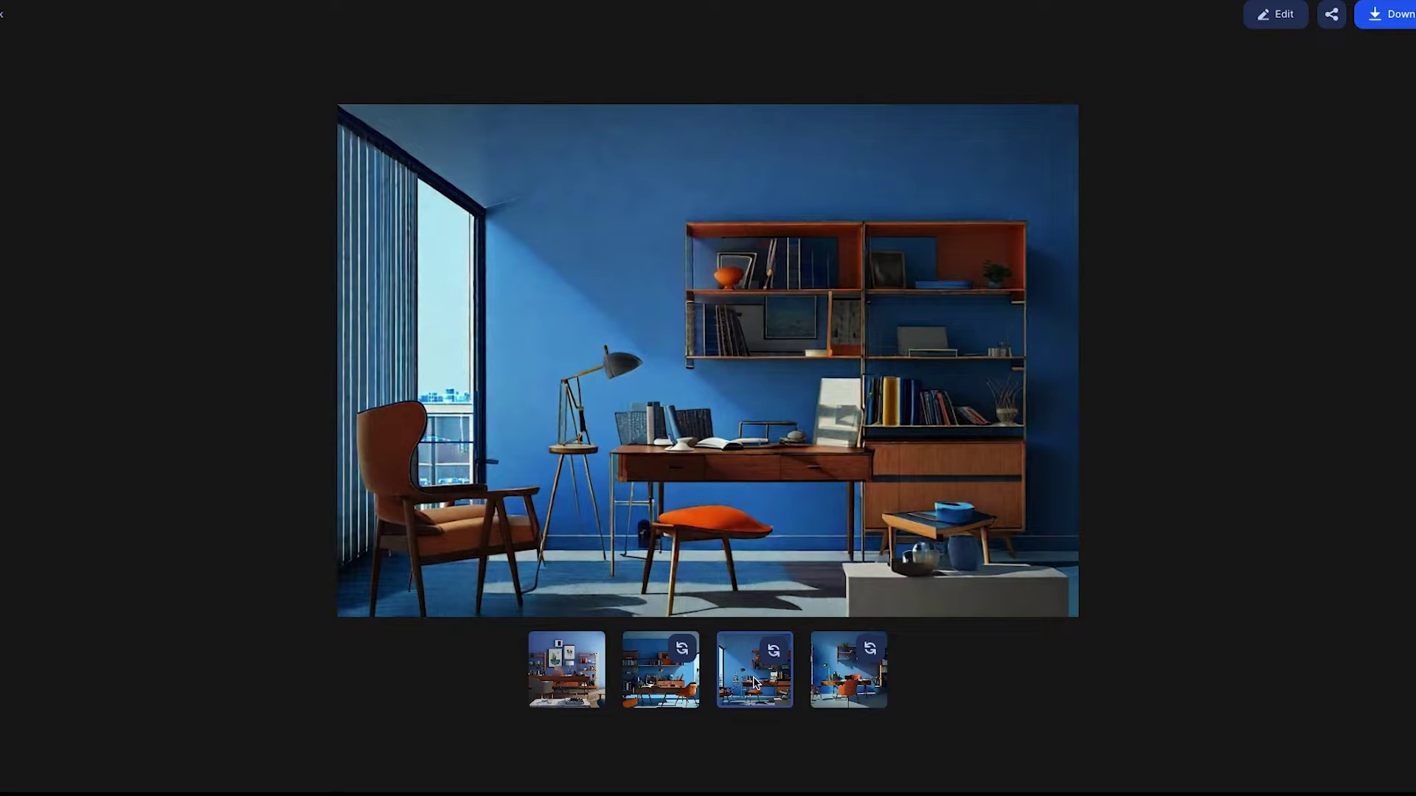
click(831, 682)
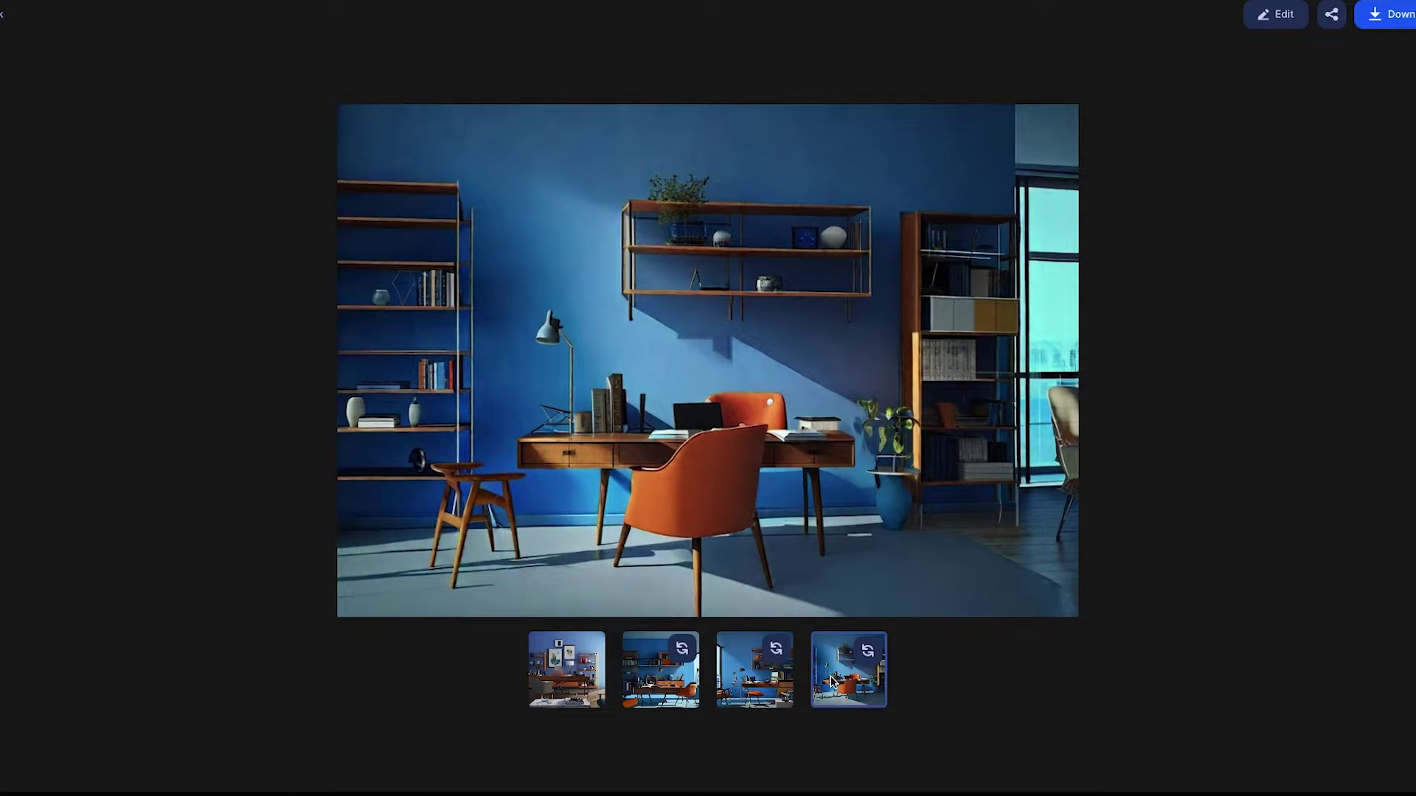
click(573, 677)
click(653, 681)
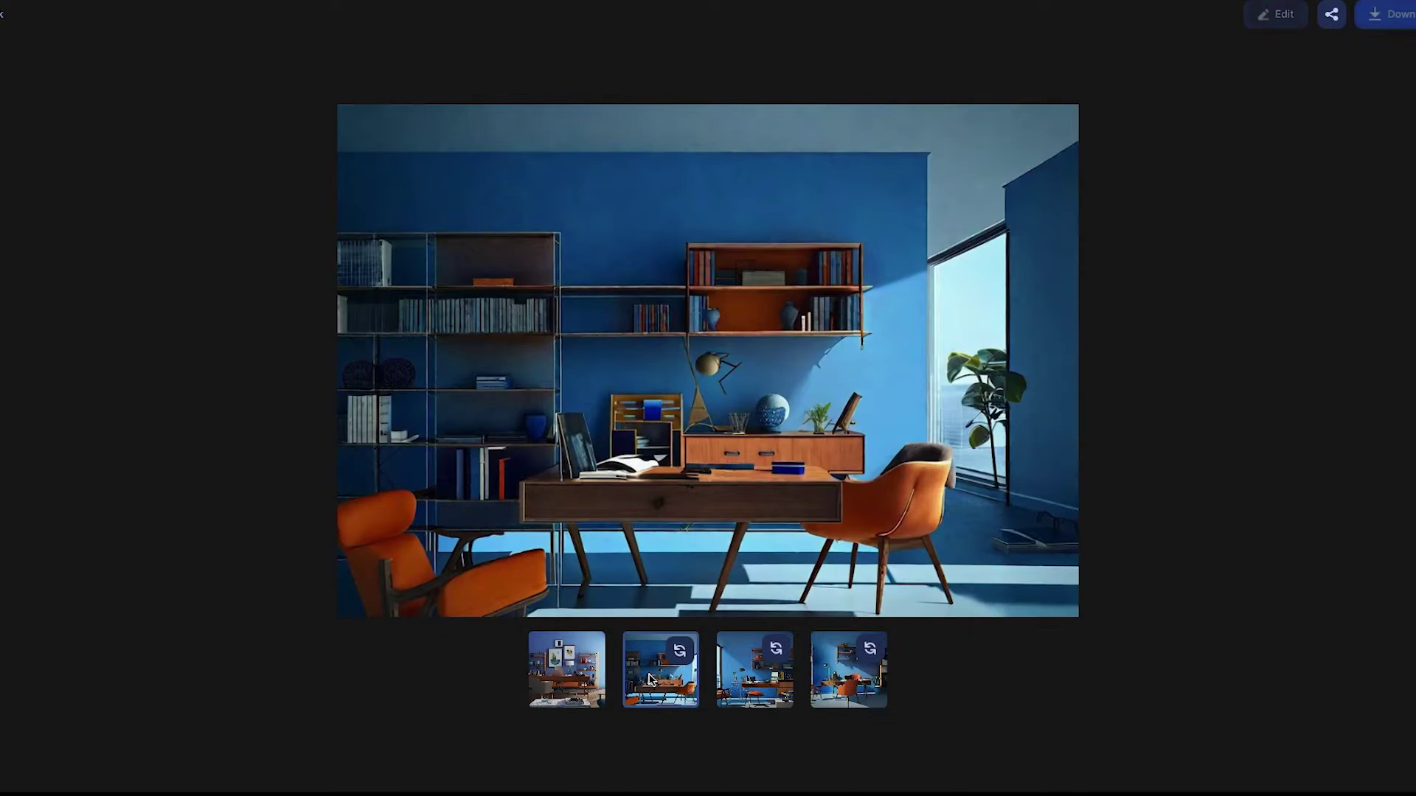
click(761, 688)
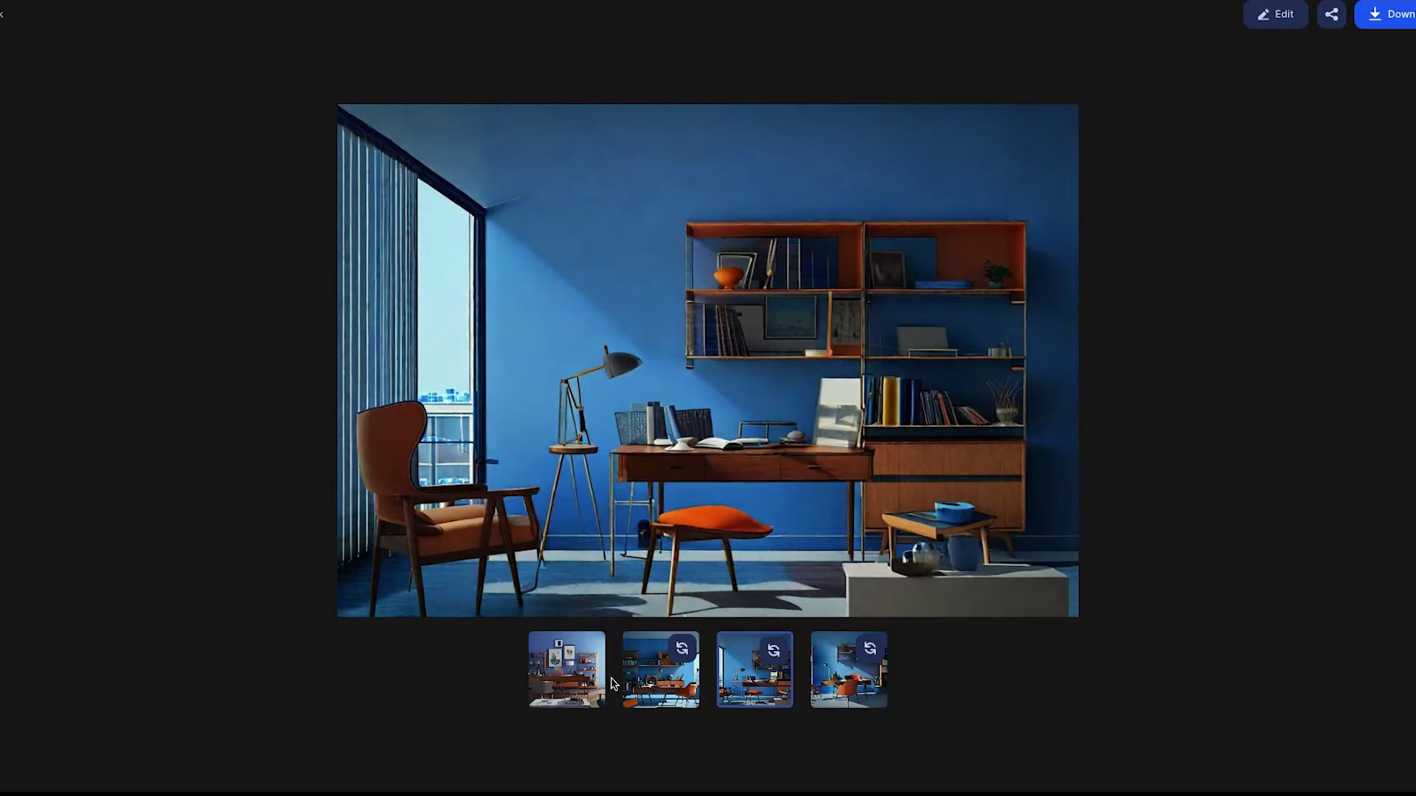
click(585, 680)
click(656, 684)
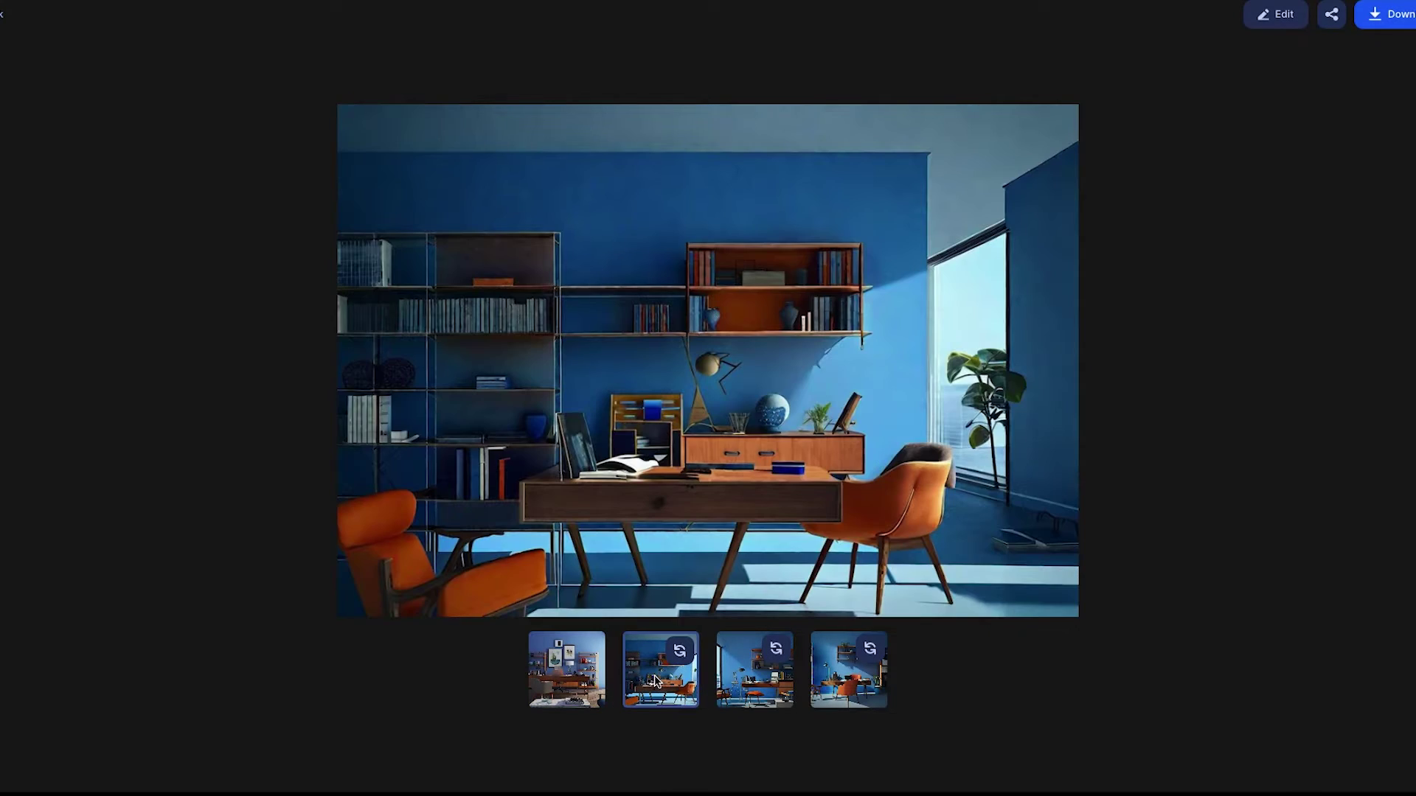
click(760, 682)
click(819, 680)
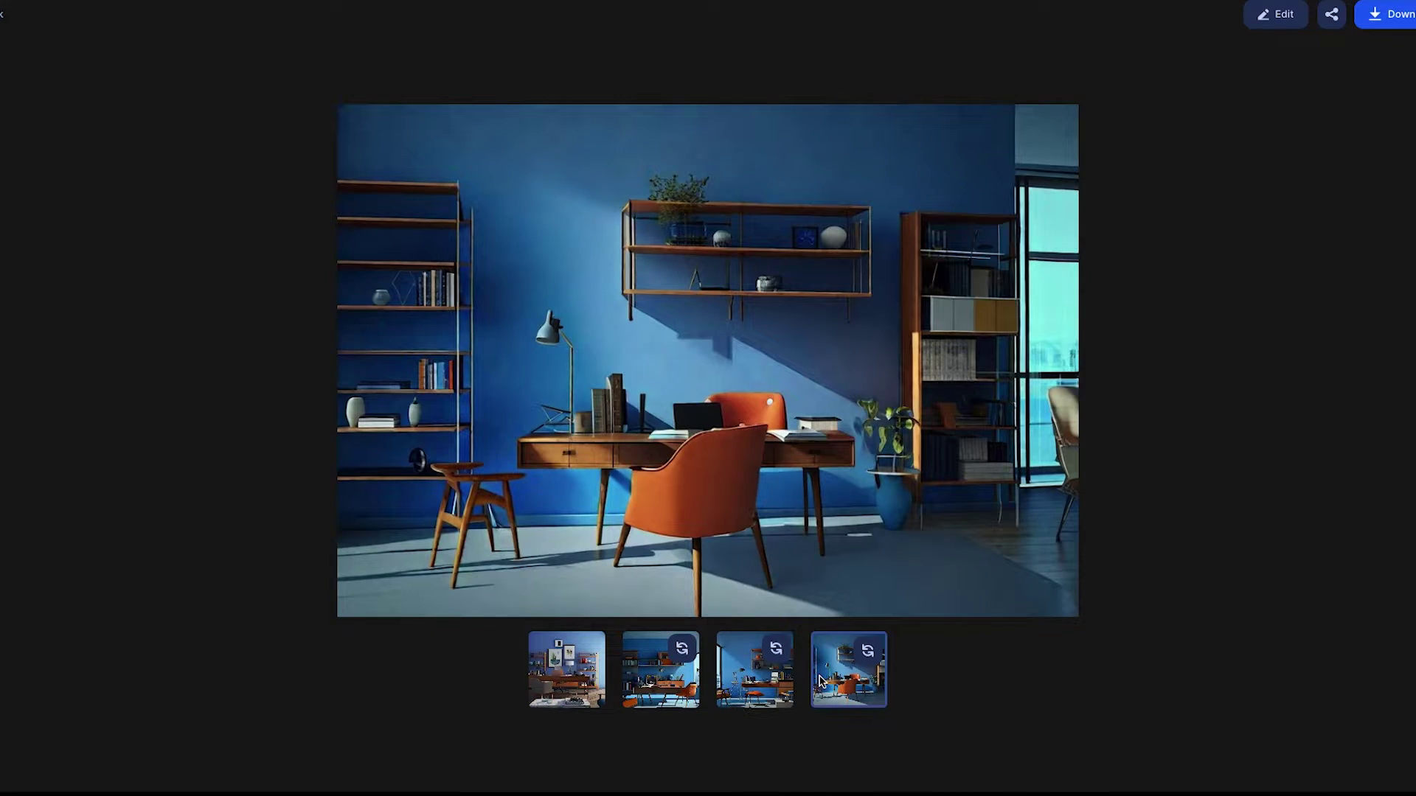
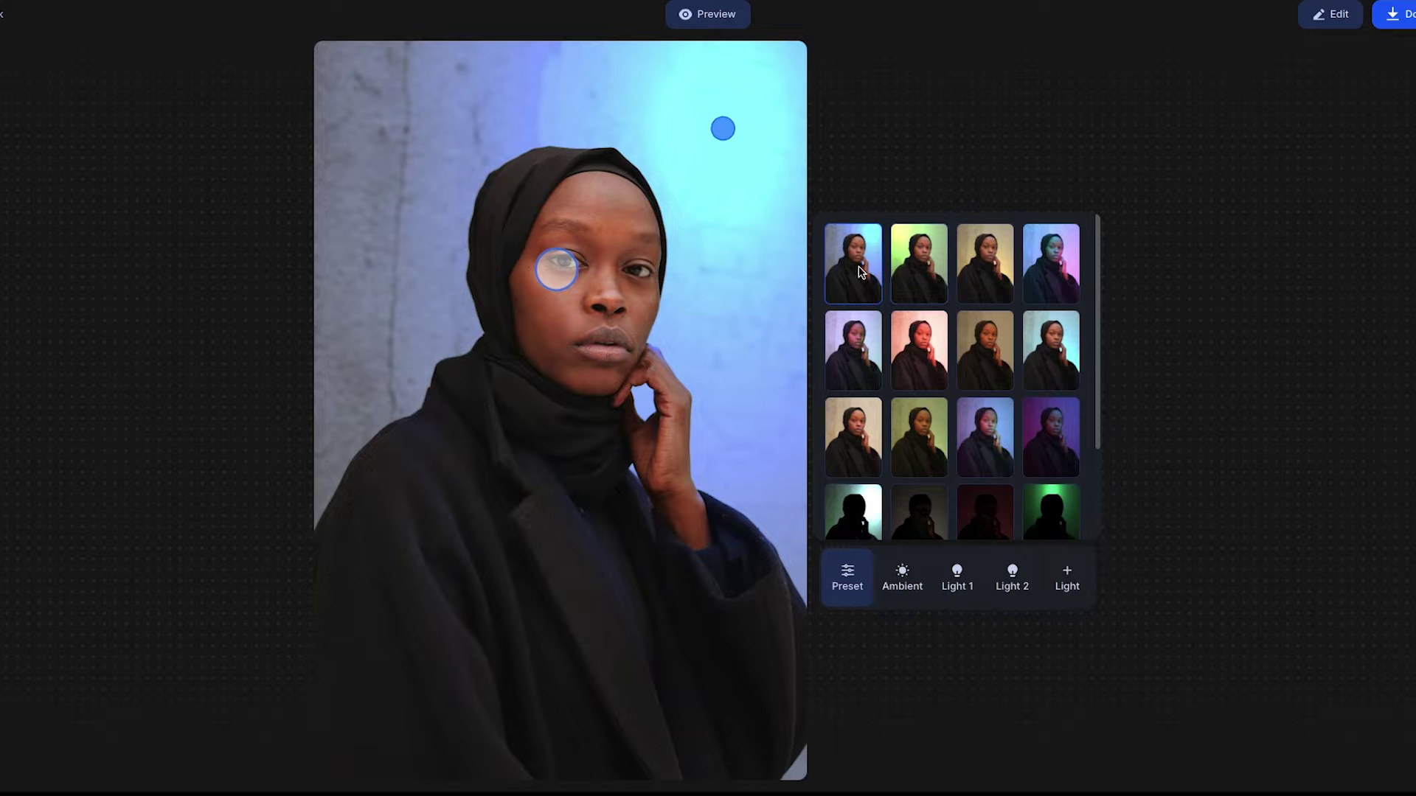
Move the blue light to the wall at the photo's upper left and recolor the second light magenta, RGB 238, 5, 255.
drag(722, 130, 297, 288)
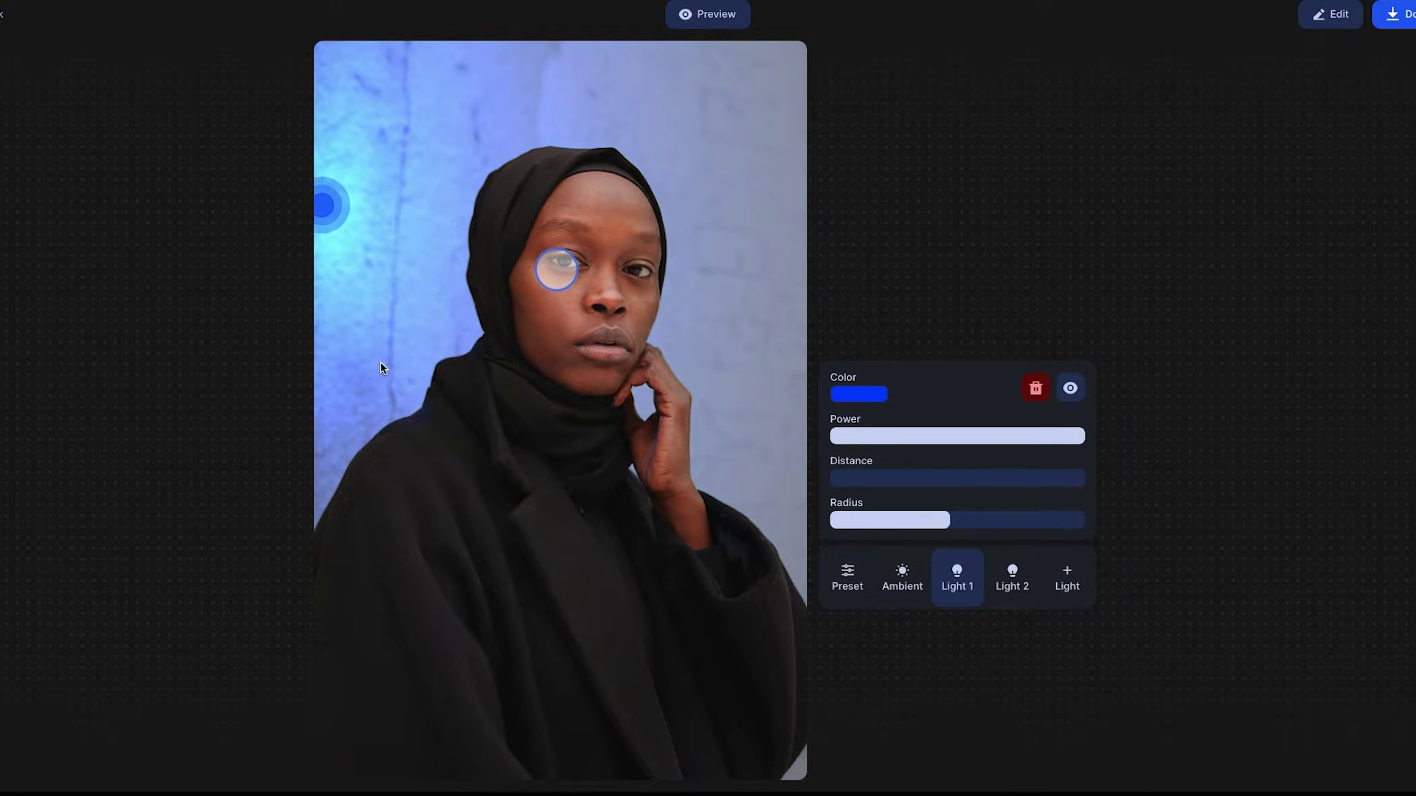
drag(344, 181, 402, 116)
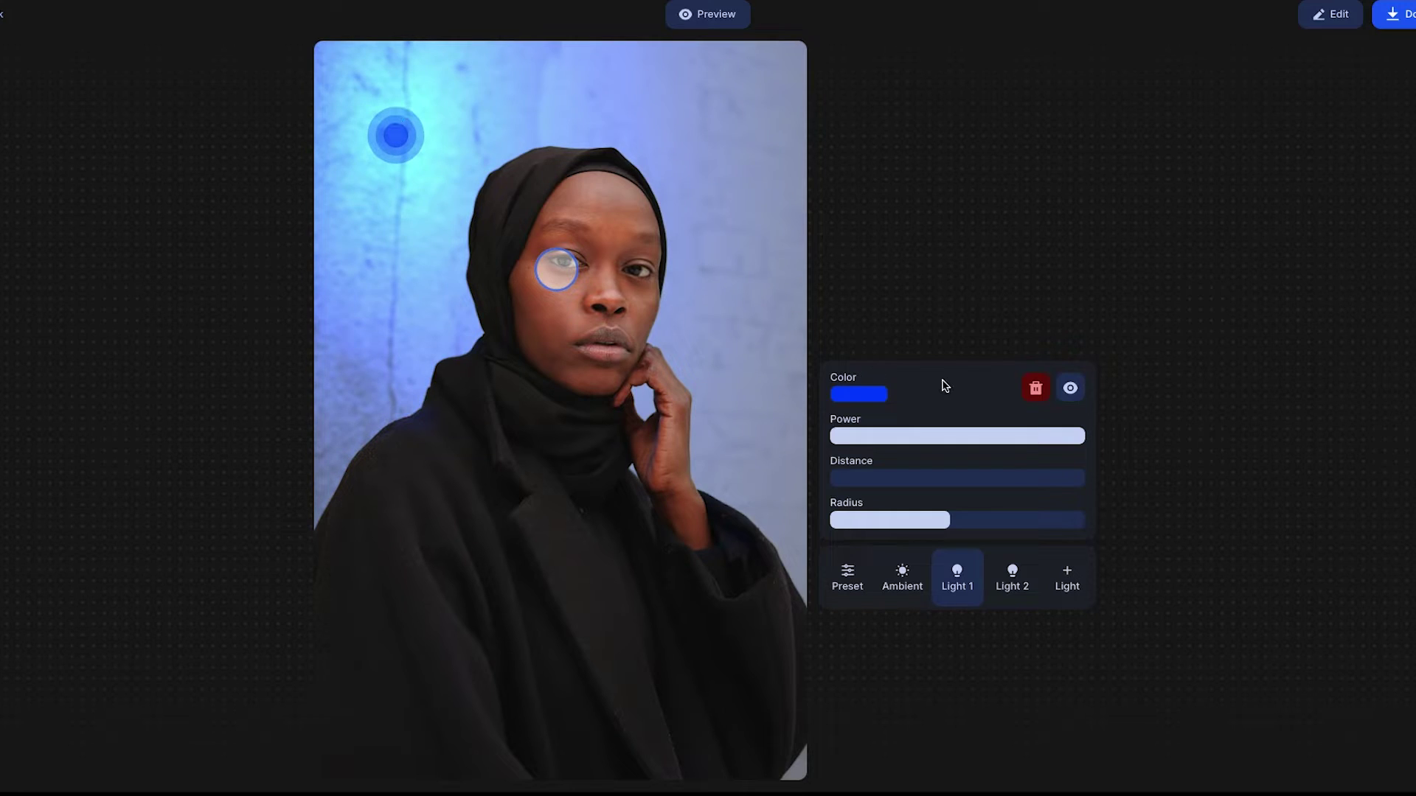
click(1022, 564)
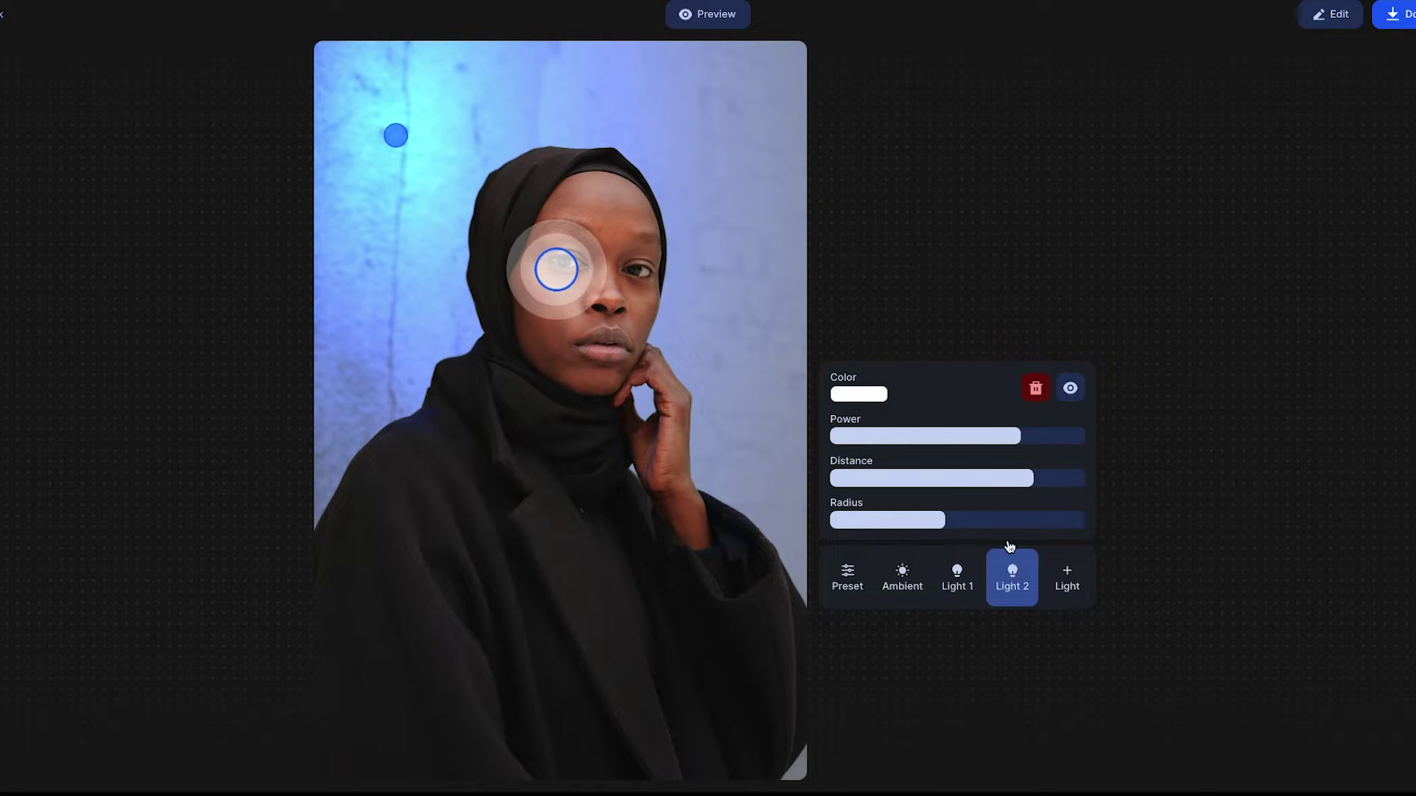
click(867, 398)
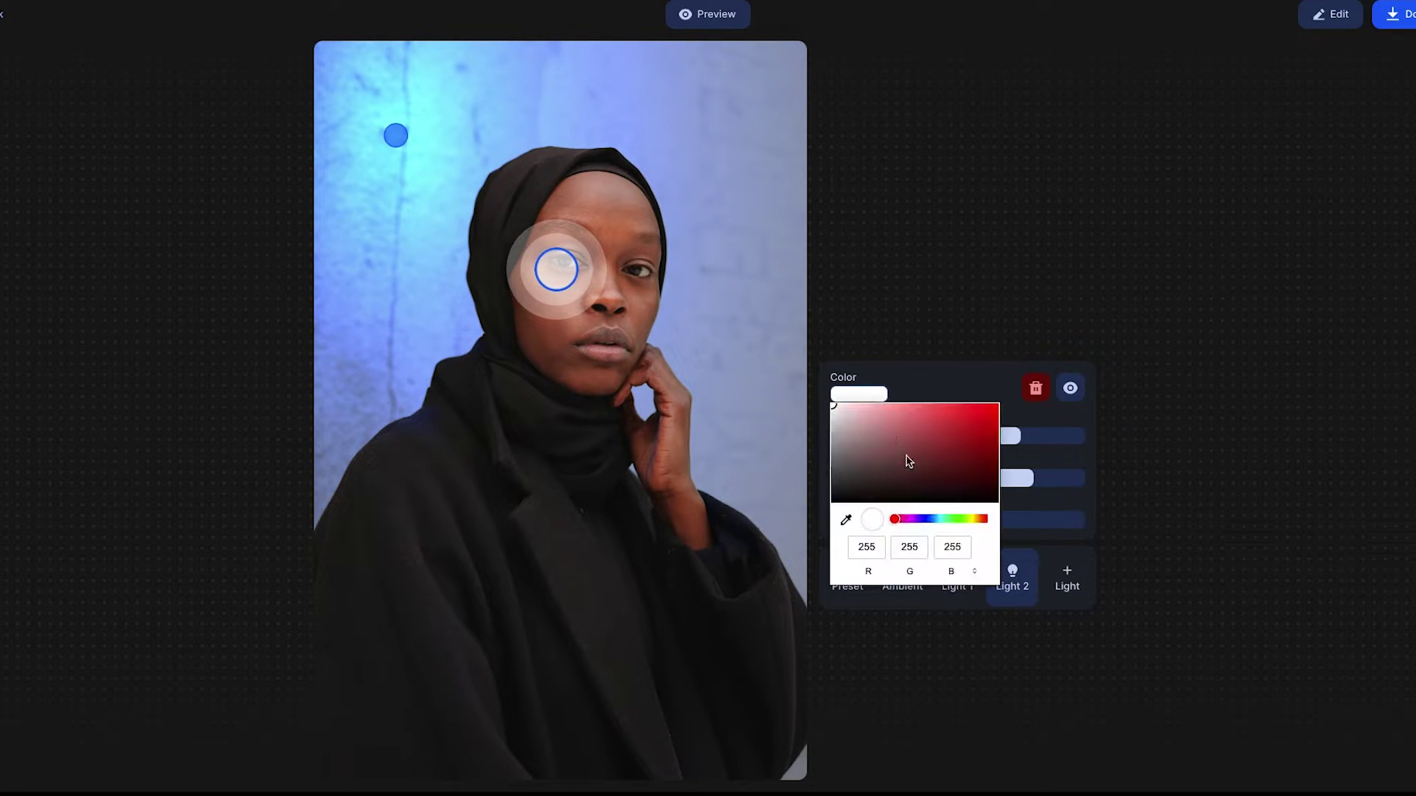
click(912, 519)
drag(912, 454, 995, 398)
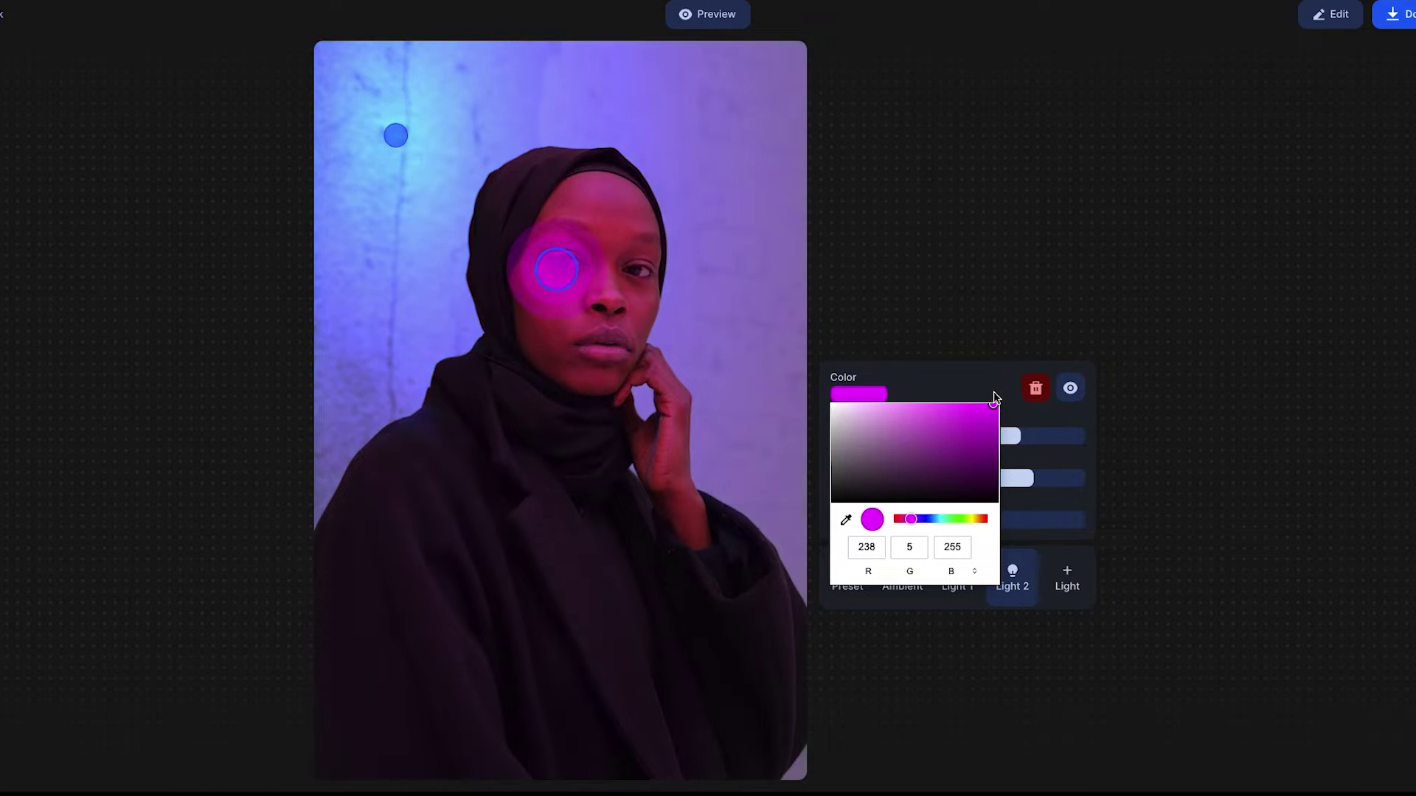
Move the magenta light to the photo's upper-right corner and lower its power to about 25%, distance to about 20% and radius to about 26%.
drag(560, 279, 750, 97)
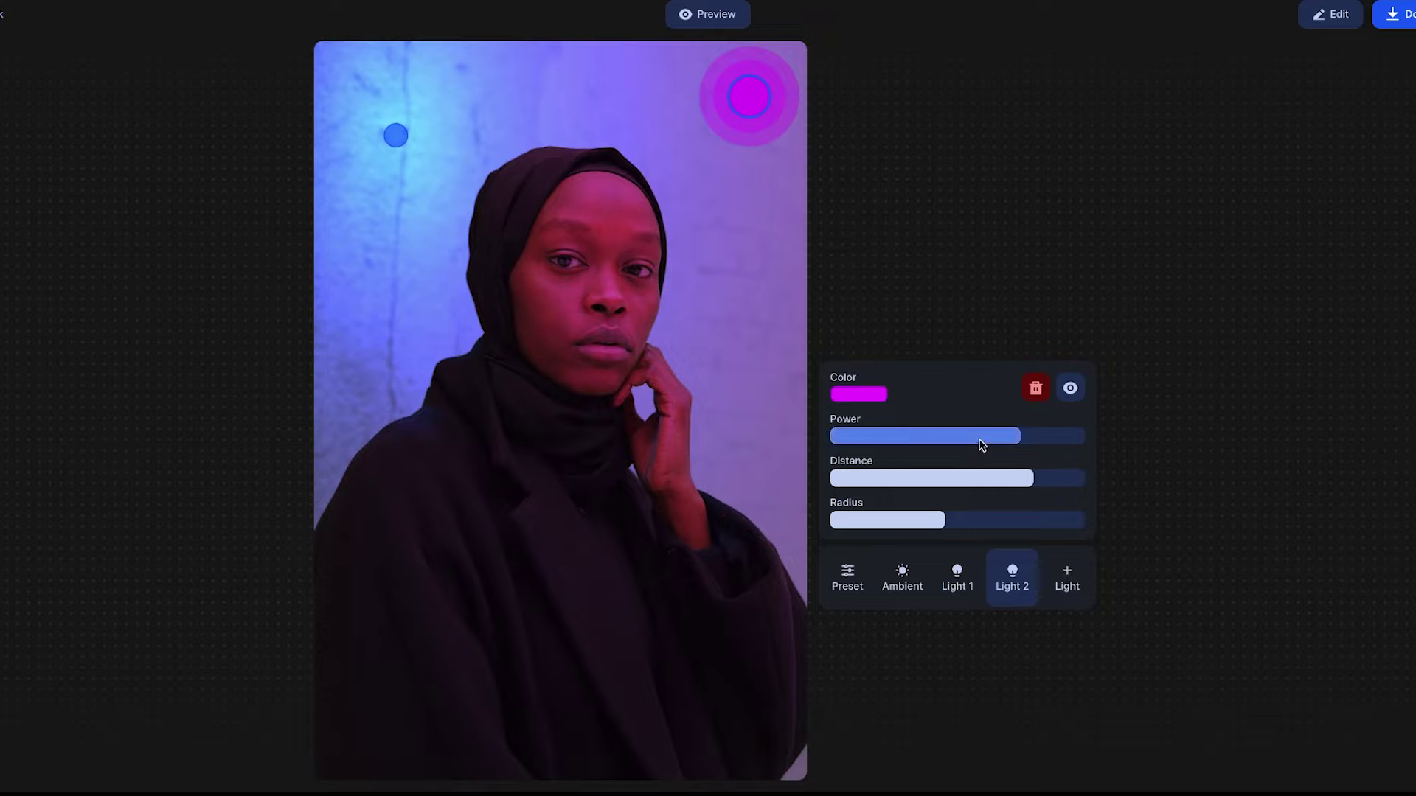
drag(979, 440, 931, 489)
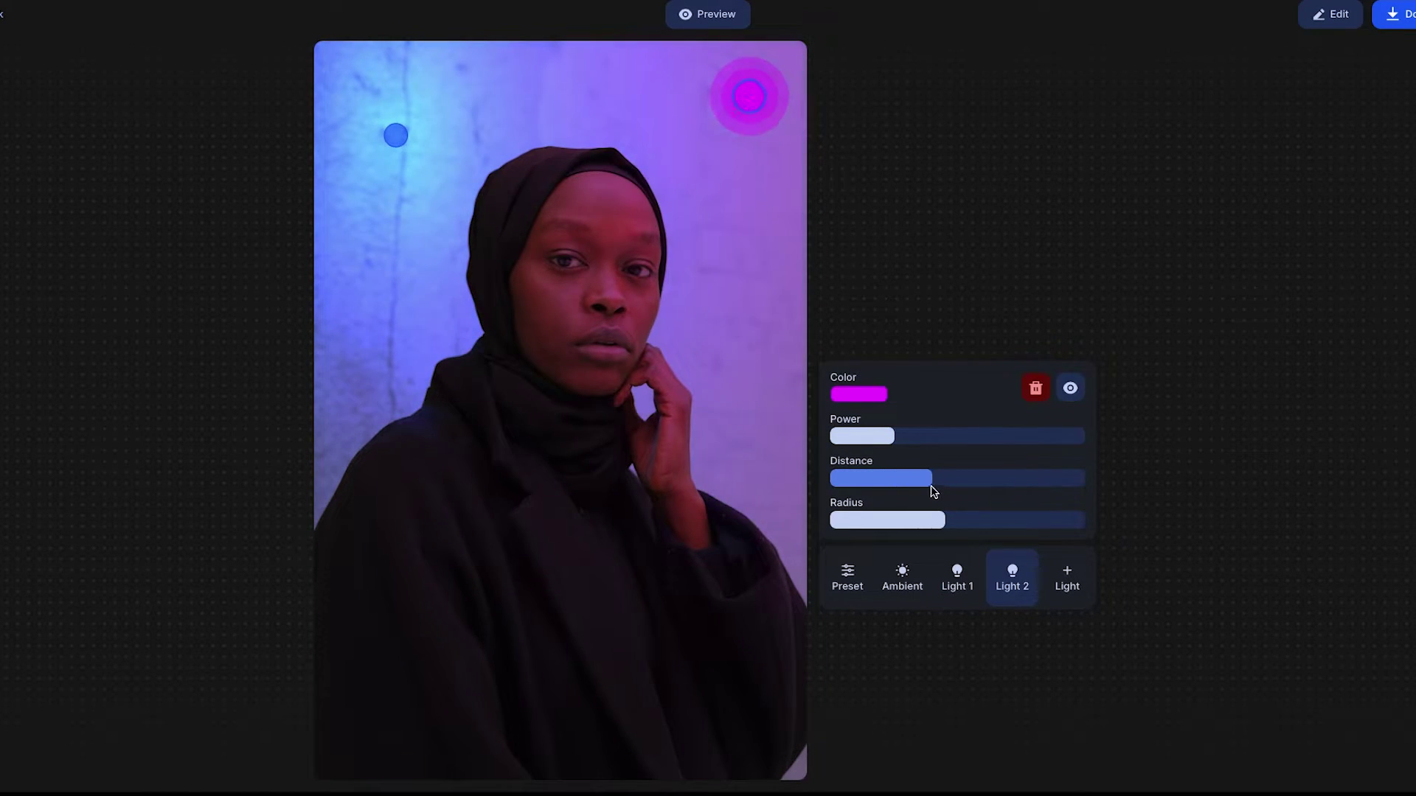
mouse_move(749, 97)
mouse_down()
mouse_move(701, 275)
mouse_move(725, 114)
mouse_move(723, 201)
mouse_move(546, 308)
mouse_move(493, 254)
mouse_move(414, 333)
mouse_move(521, 335)
mouse_move(435, 316)
mouse_move(495, 316)
mouse_move(374, 314)
mouse_move(524, 317)
mouse_move(377, 318)
mouse_move(490, 314)
mouse_move(392, 313)
mouse_move(458, 221)
mouse_move(689, 91)
mouse_move(749, 97)
mouse_up()
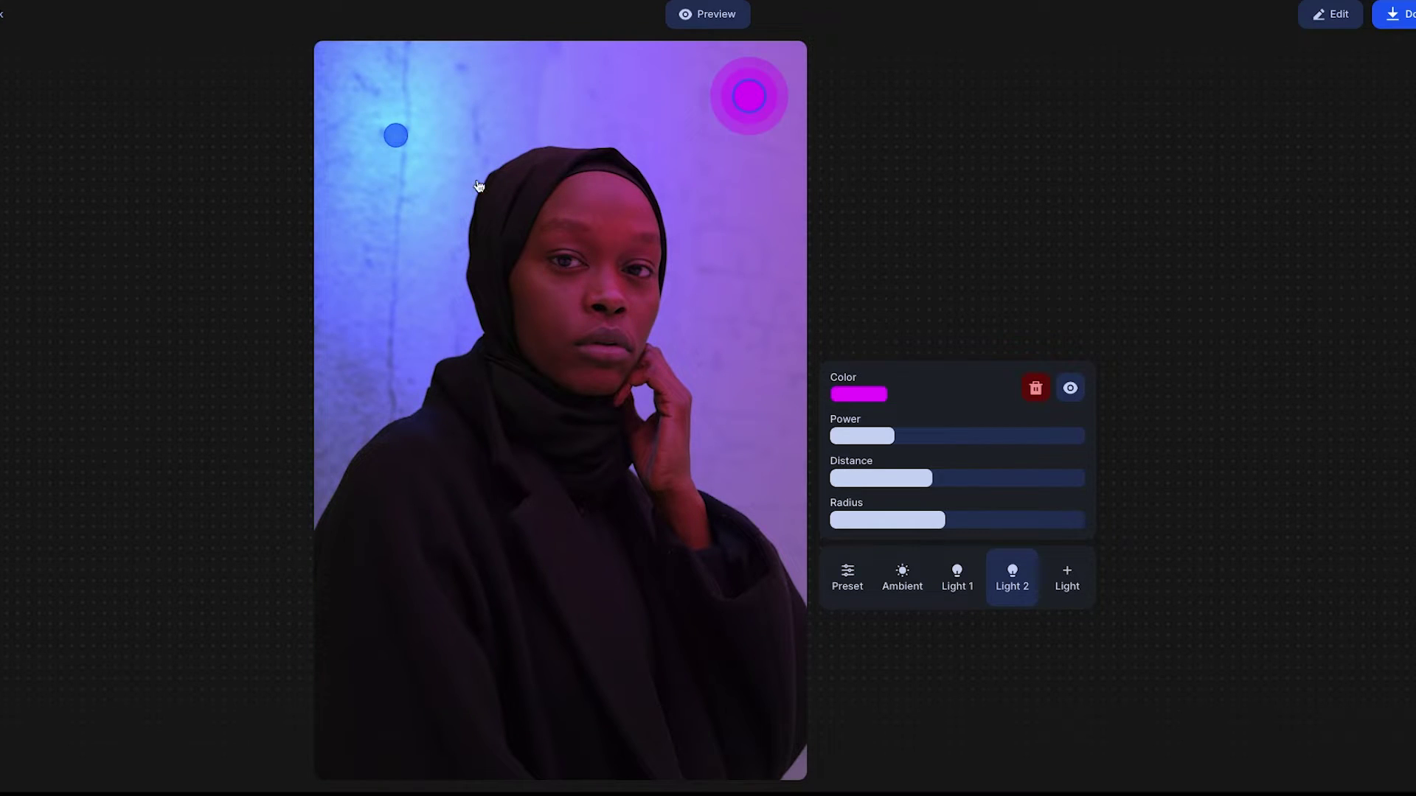
drag(927, 478, 884, 480)
mouse_move(942, 520)
mouse_down()
mouse_move(878, 522)
mouse_move(936, 522)
mouse_move(897, 517)
mouse_up()
Reposition both lights on the wall, with the blue one slightly lower and the magenta one at the upper right of the woman's head.
mouse_move(749, 96)
mouse_down()
mouse_move(765, 227)
mouse_move(739, 319)
mouse_move(699, 251)
mouse_move(682, 262)
mouse_move(678, 210)
mouse_move(678, 277)
mouse_move(710, 151)
mouse_up()
mouse_move(396, 135)
mouse_down()
mouse_move(505, 246)
mouse_move(399, 391)
mouse_move(423, 123)
mouse_move(391, 188)
mouse_up()
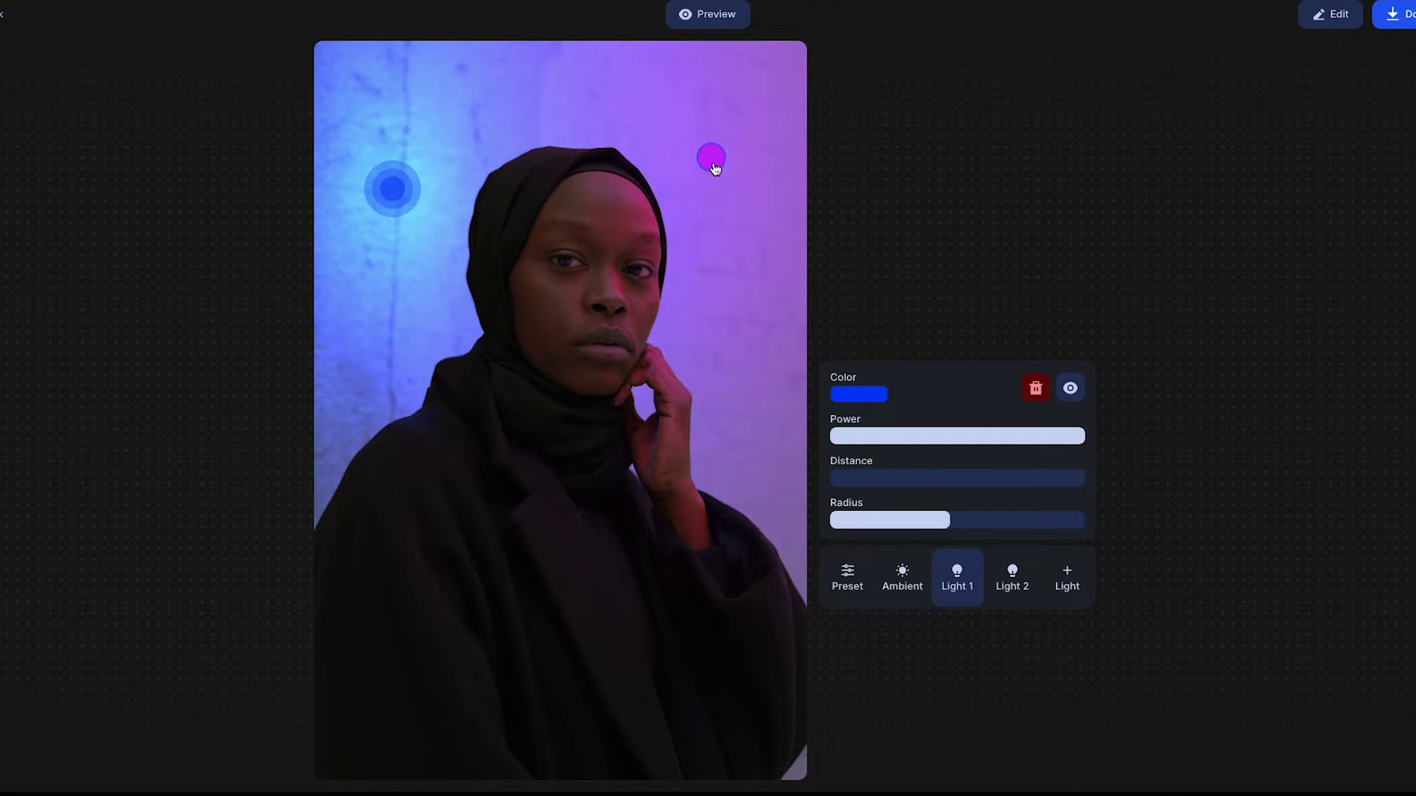
mouse_move(711, 157)
mouse_down()
mouse_move(692, 282)
mouse_move(726, 396)
mouse_move(600, 373)
mouse_move(651, 294)
mouse_move(612, 335)
mouse_move(568, 326)
mouse_move(623, 304)
mouse_move(603, 319)
mouse_move(745, 204)
mouse_move(748, 154)
mouse_up()
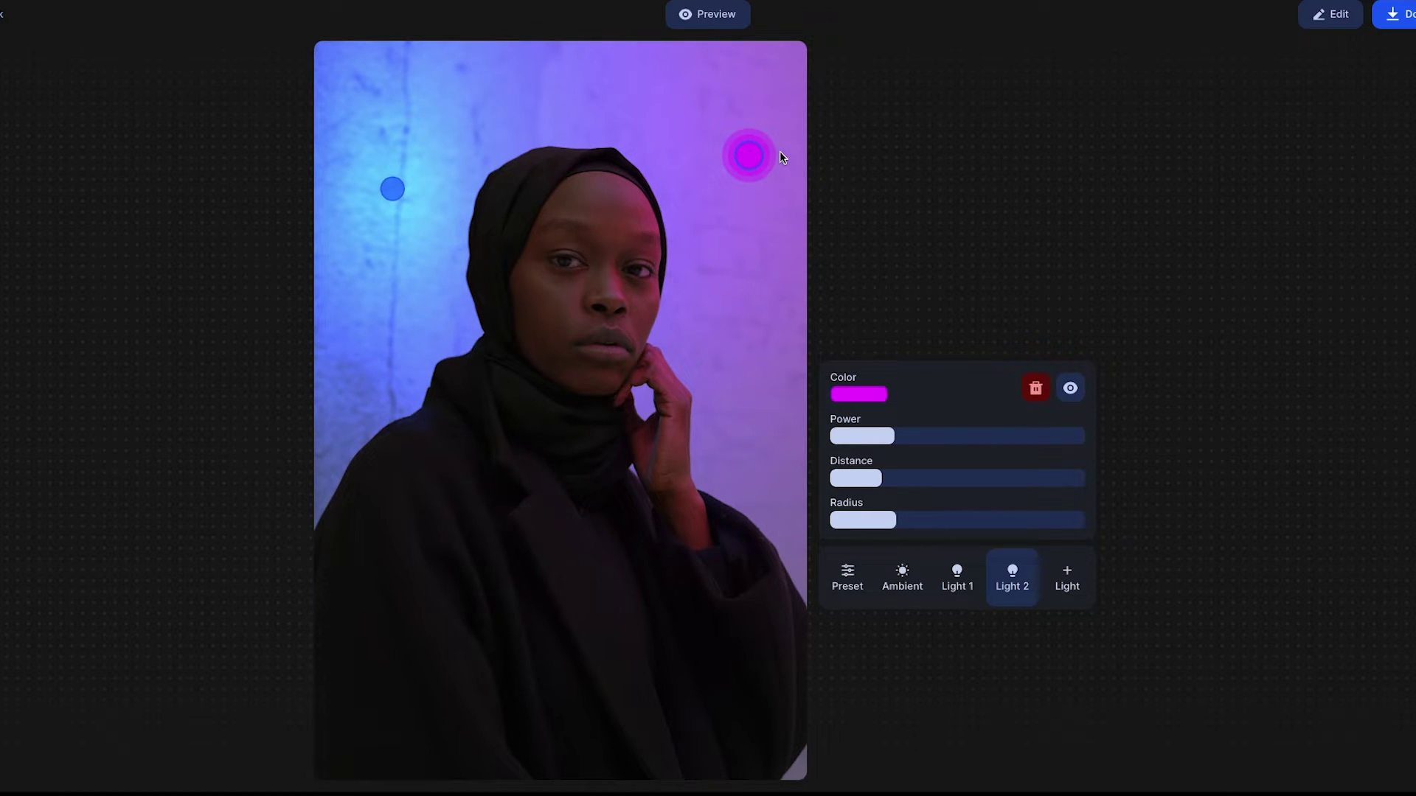
mouse_move(748, 155)
mouse_down()
mouse_move(679, 263)
mouse_move(639, 177)
mouse_move(673, 221)
mouse_move(724, 167)
mouse_move(712, 86)
mouse_move(719, 121)
mouse_up()
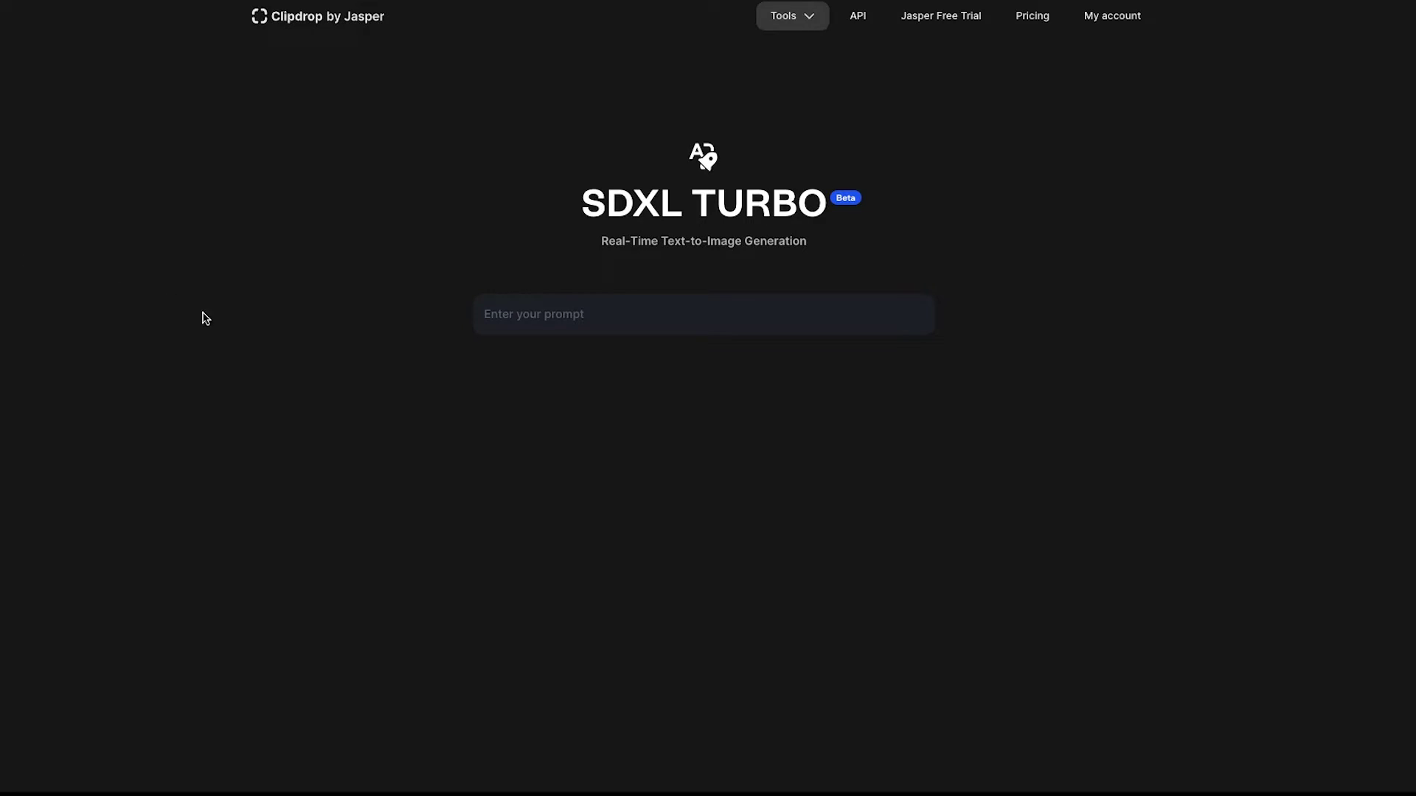
Generate an SDXL Turbo image from the prompt "a dog running a marathon".
click(582, 320)
text(a)
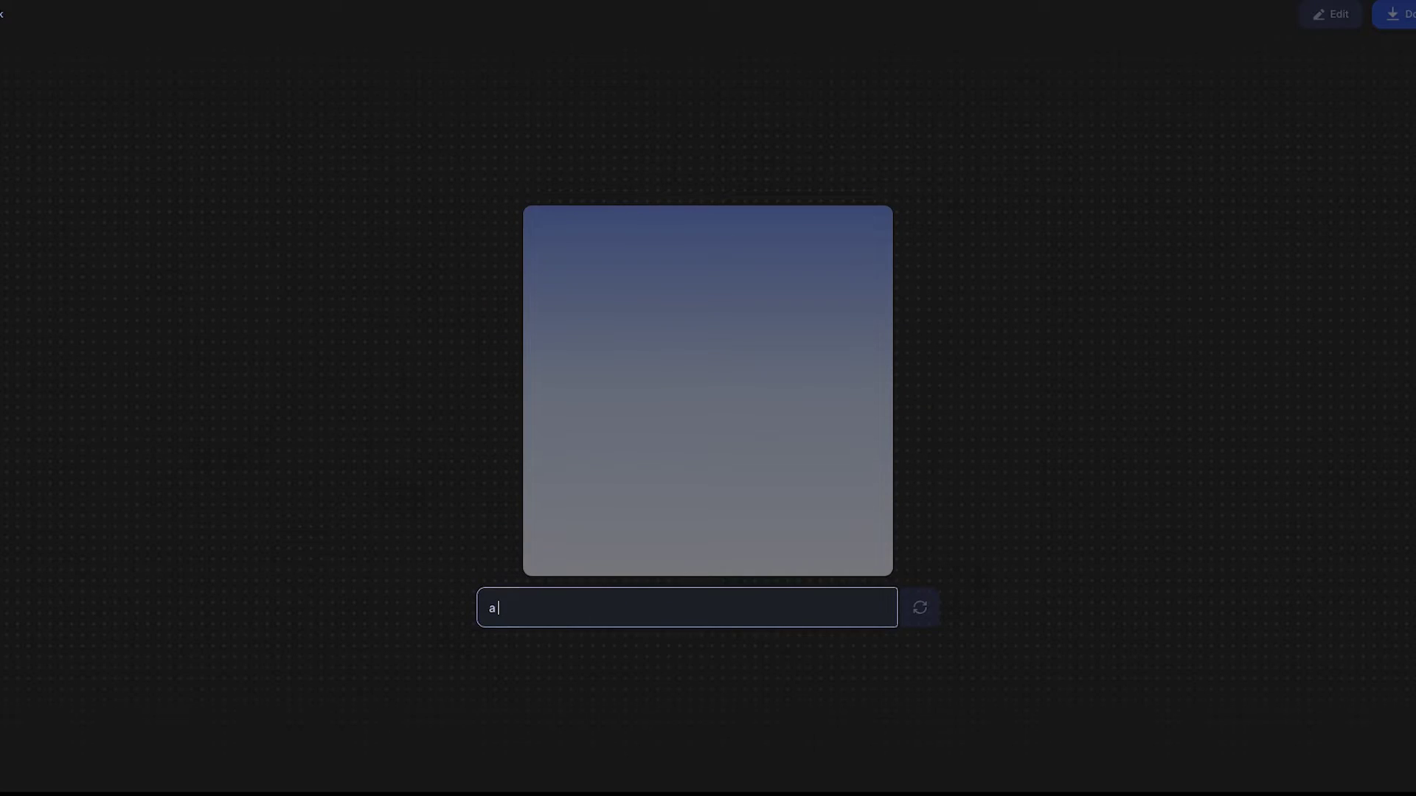
text( dog running a marathon)
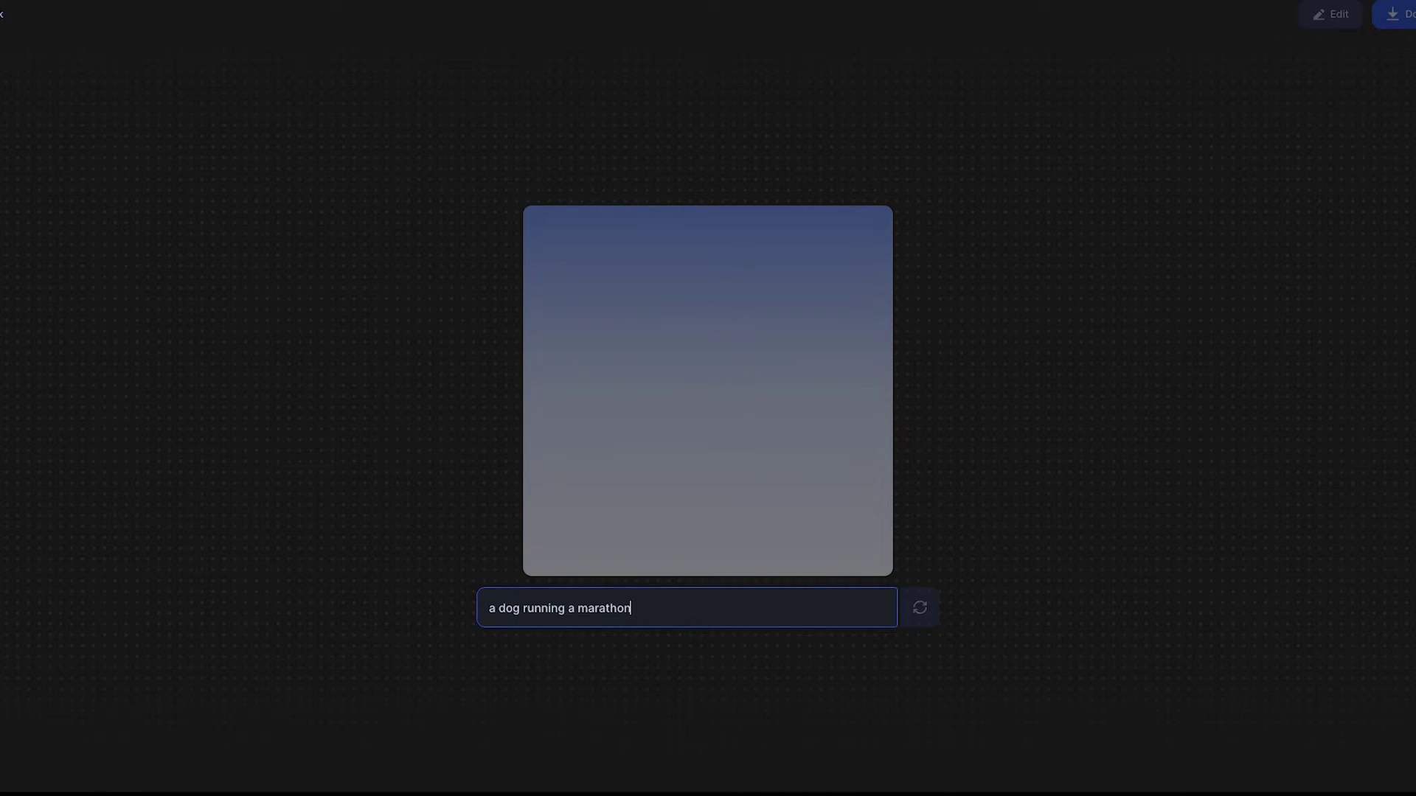
key(Return)
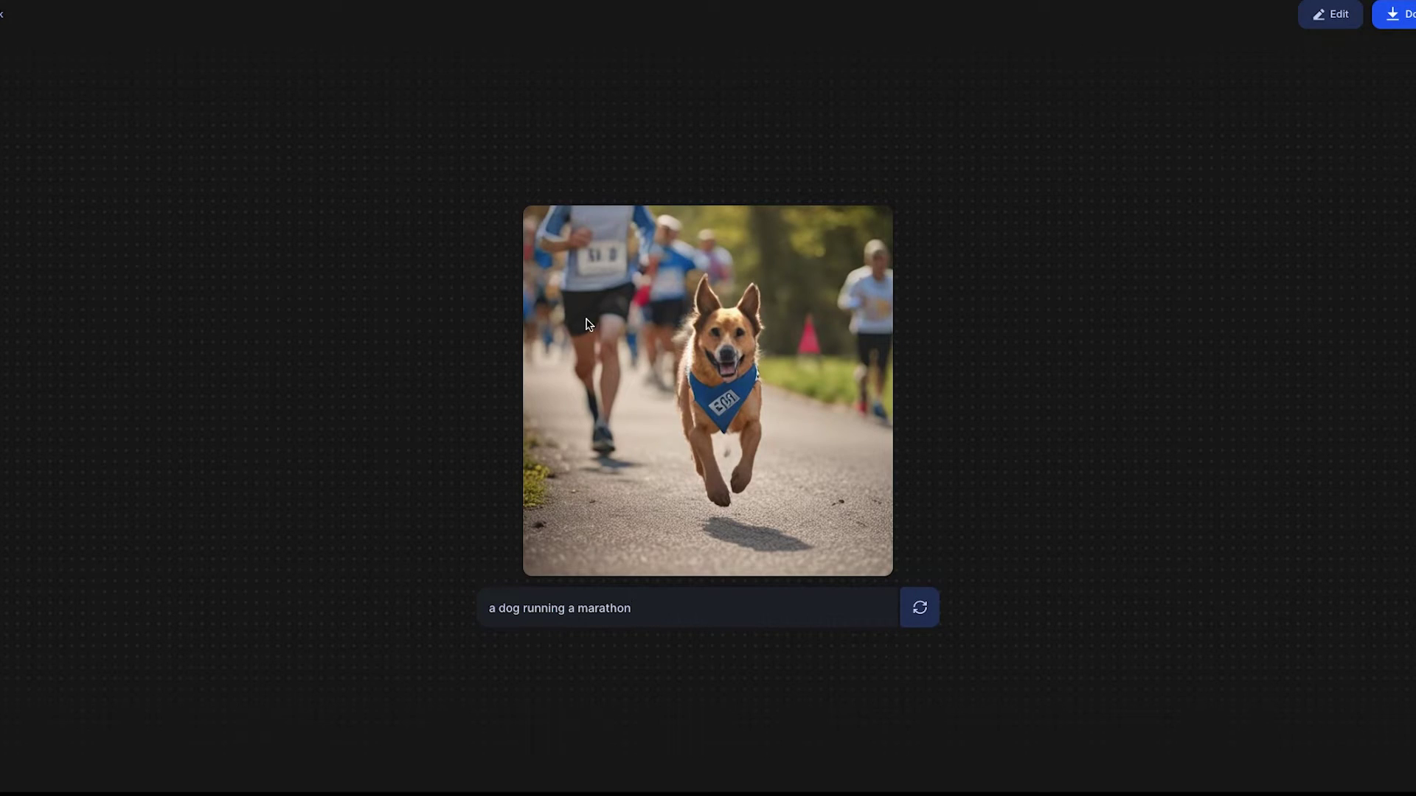
Replace the prompt with "a moose playing hockey at midnight outside tim hortons" to generate a new image.
drag(652, 617, 478, 604)
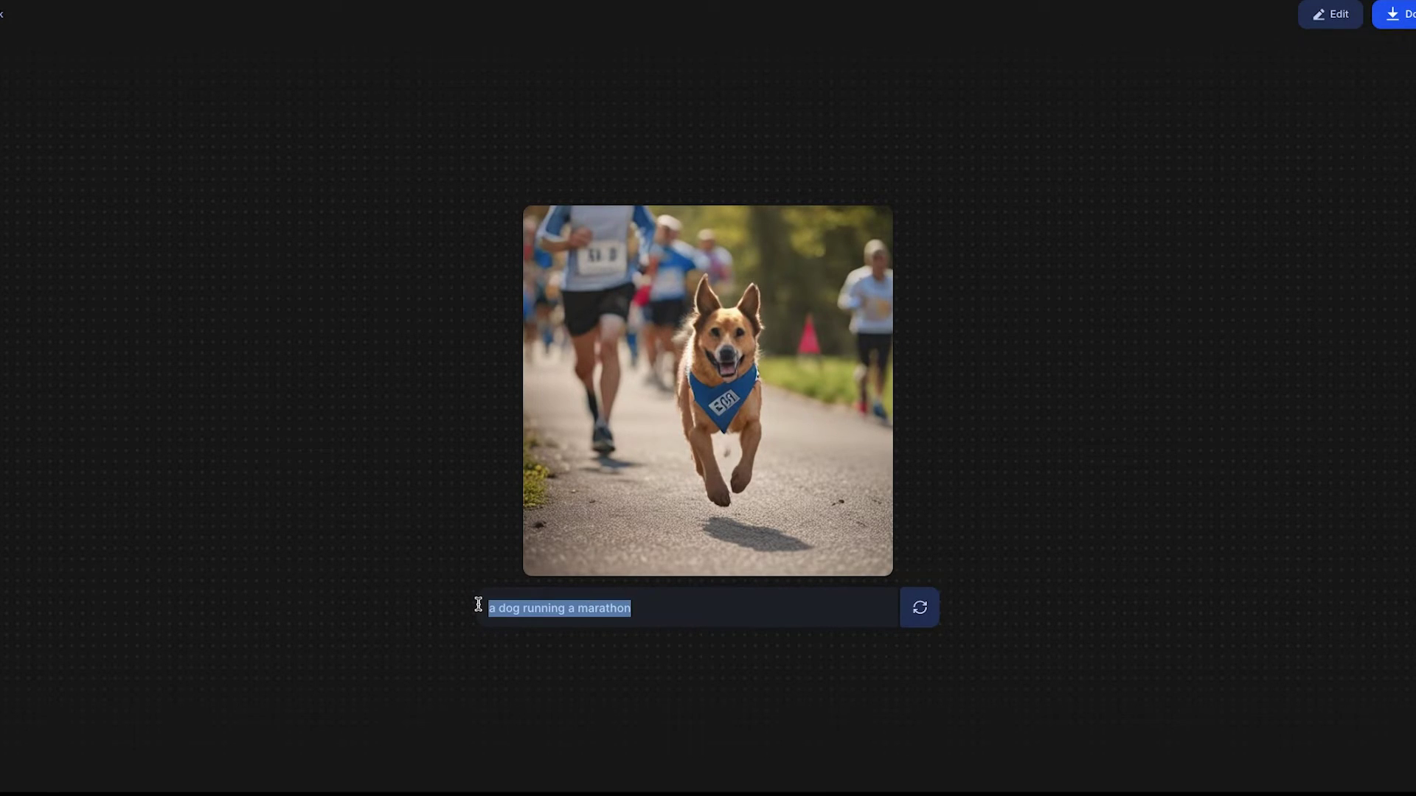
text(a moose )
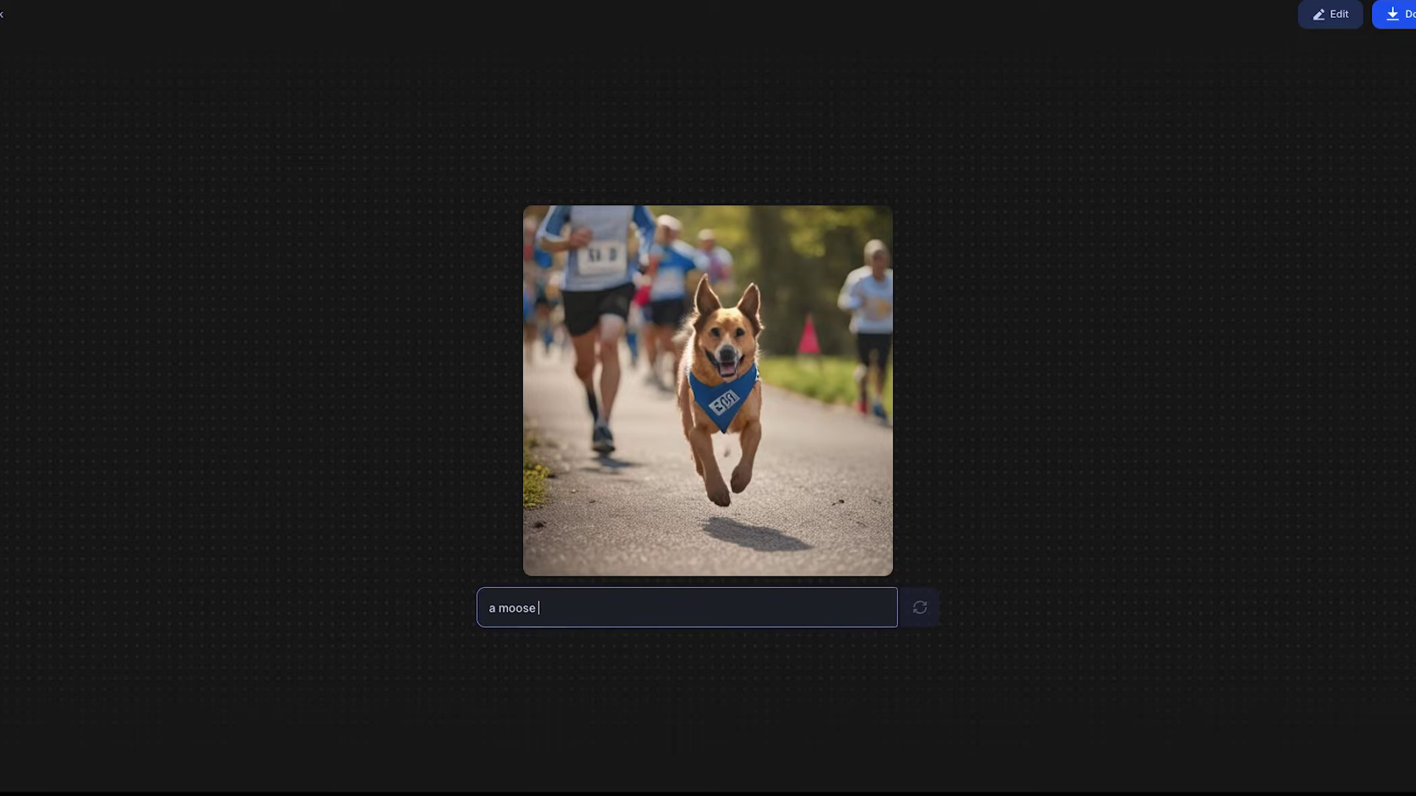
text(playon)
key(BackSpace)
key(BackSpace)
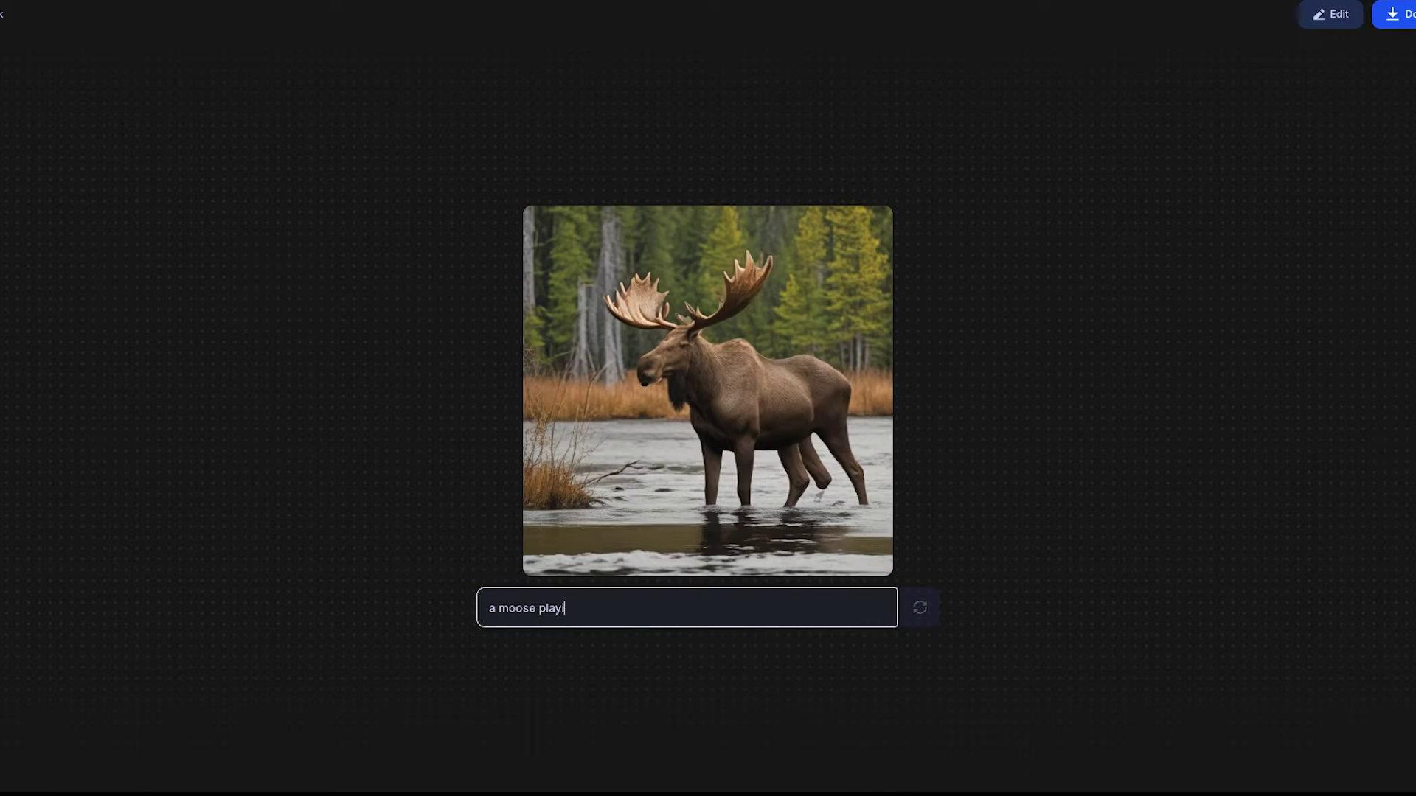
text(ing hockey at mi)
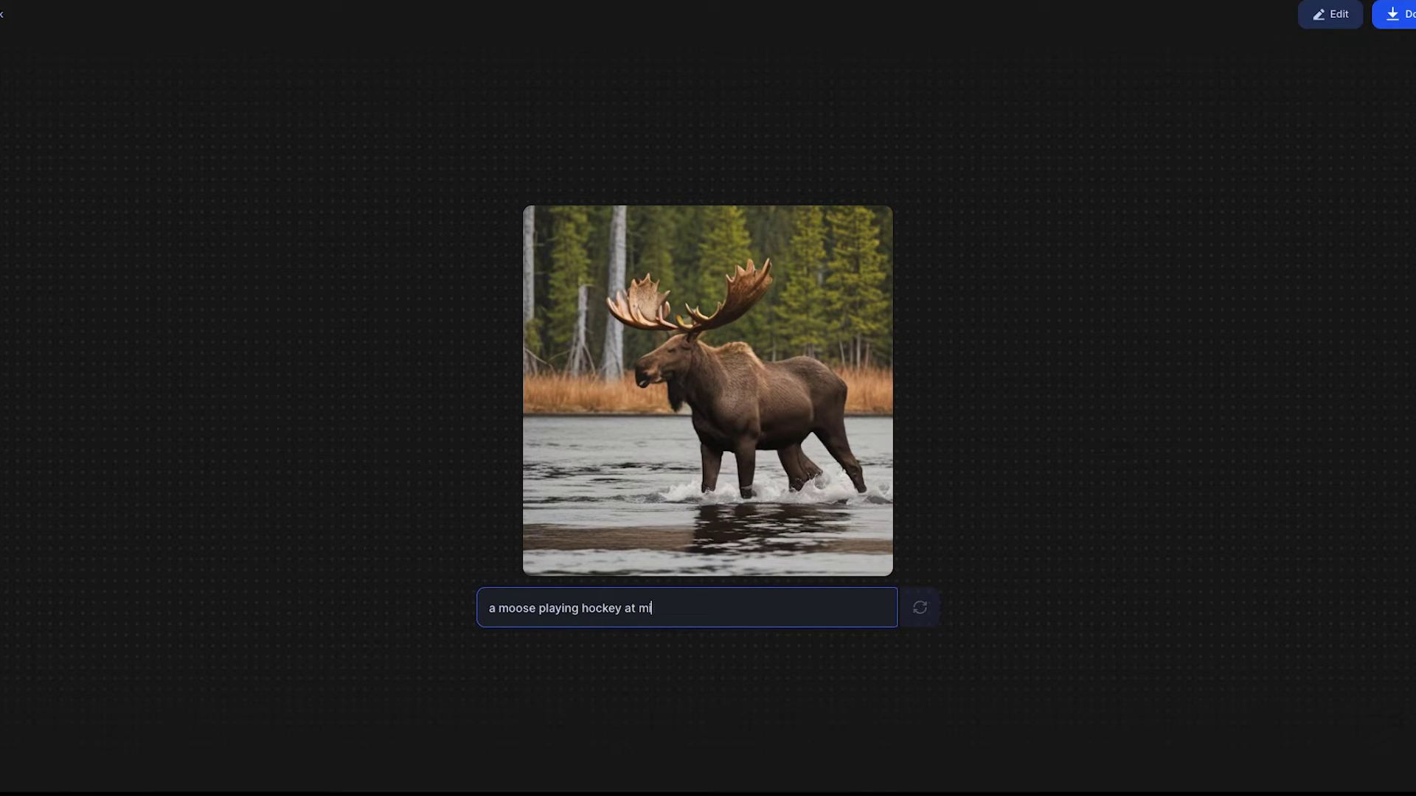
text(dnight outside tim hortons)
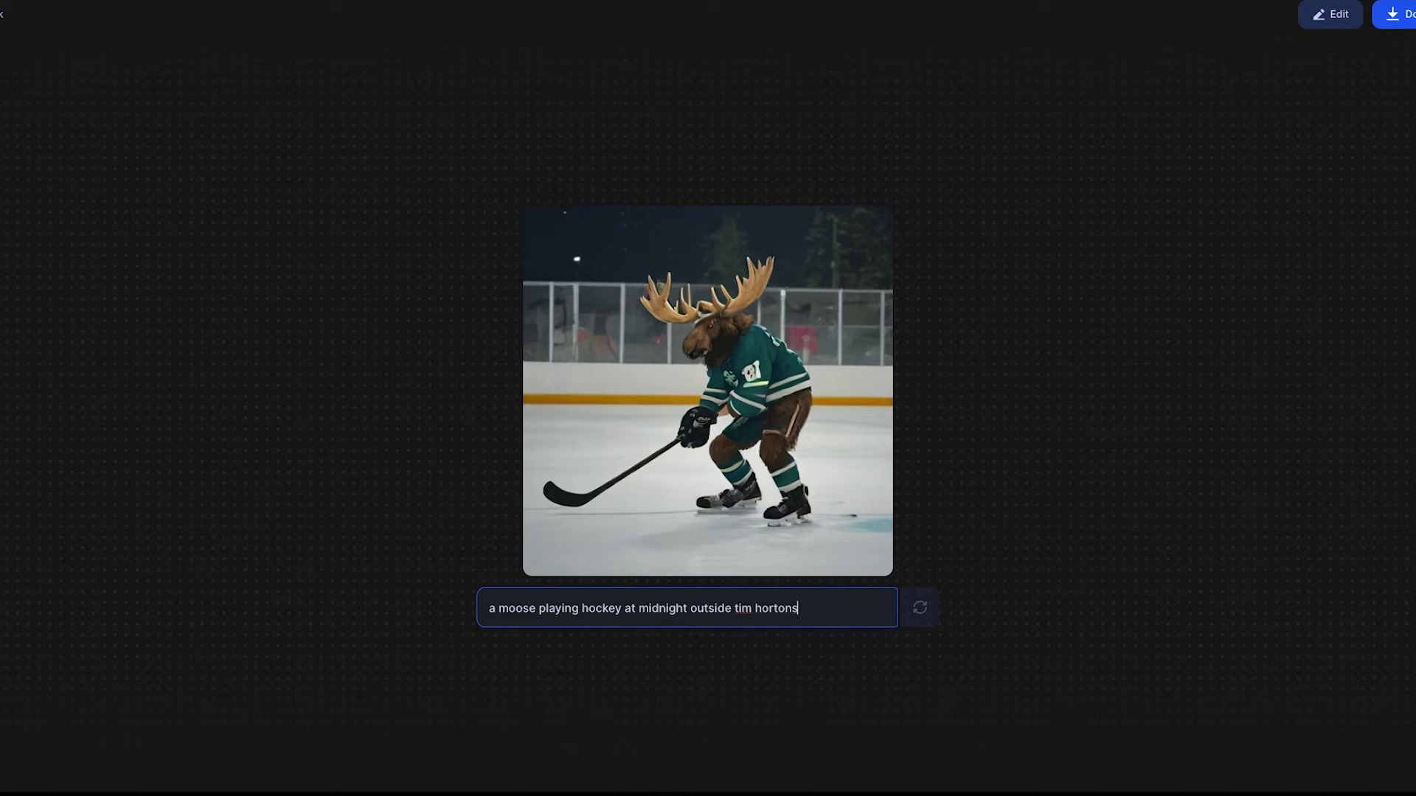
key(Tab)
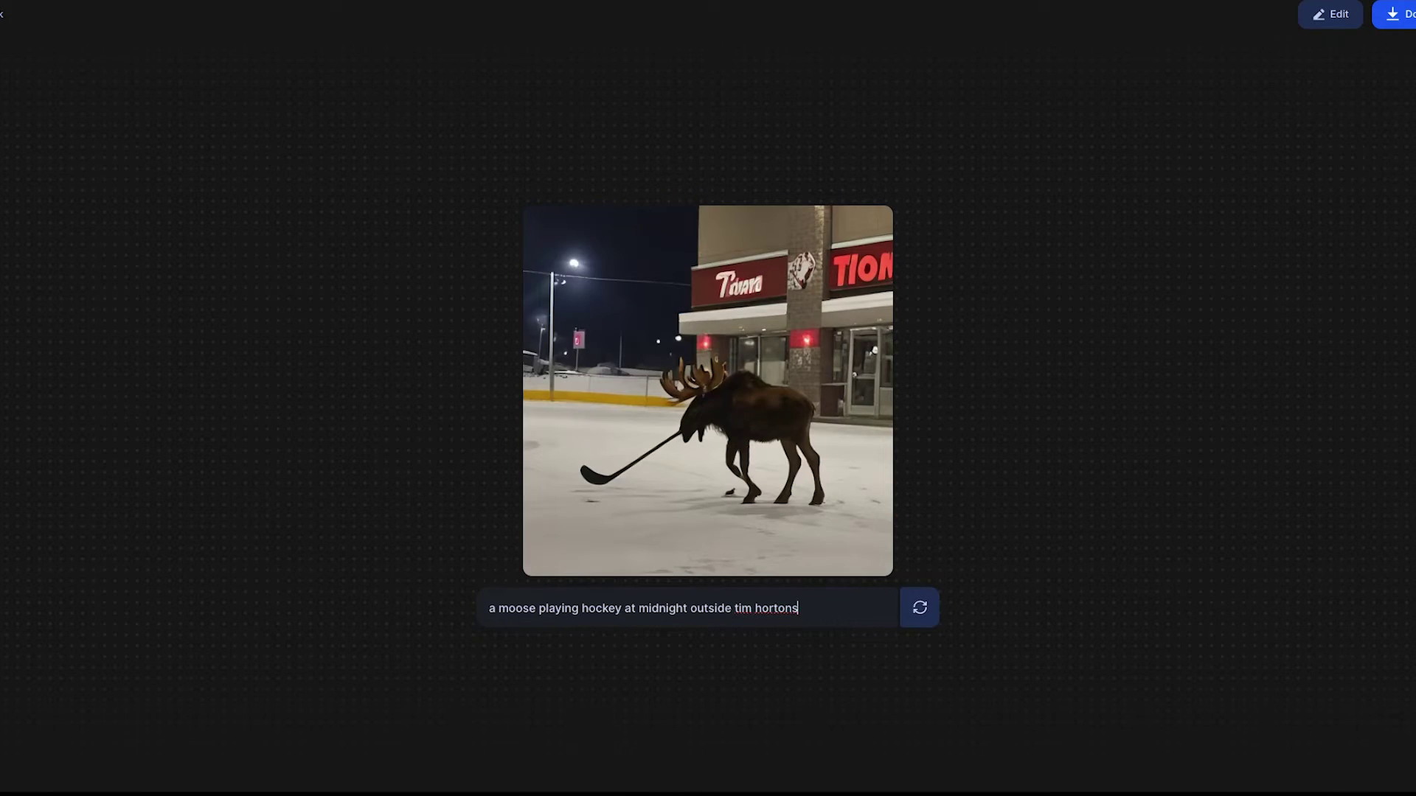
Generate an image from the prompt "a graphic designer using a pen and pencil" and close the result.
drag(814, 609, 463, 578)
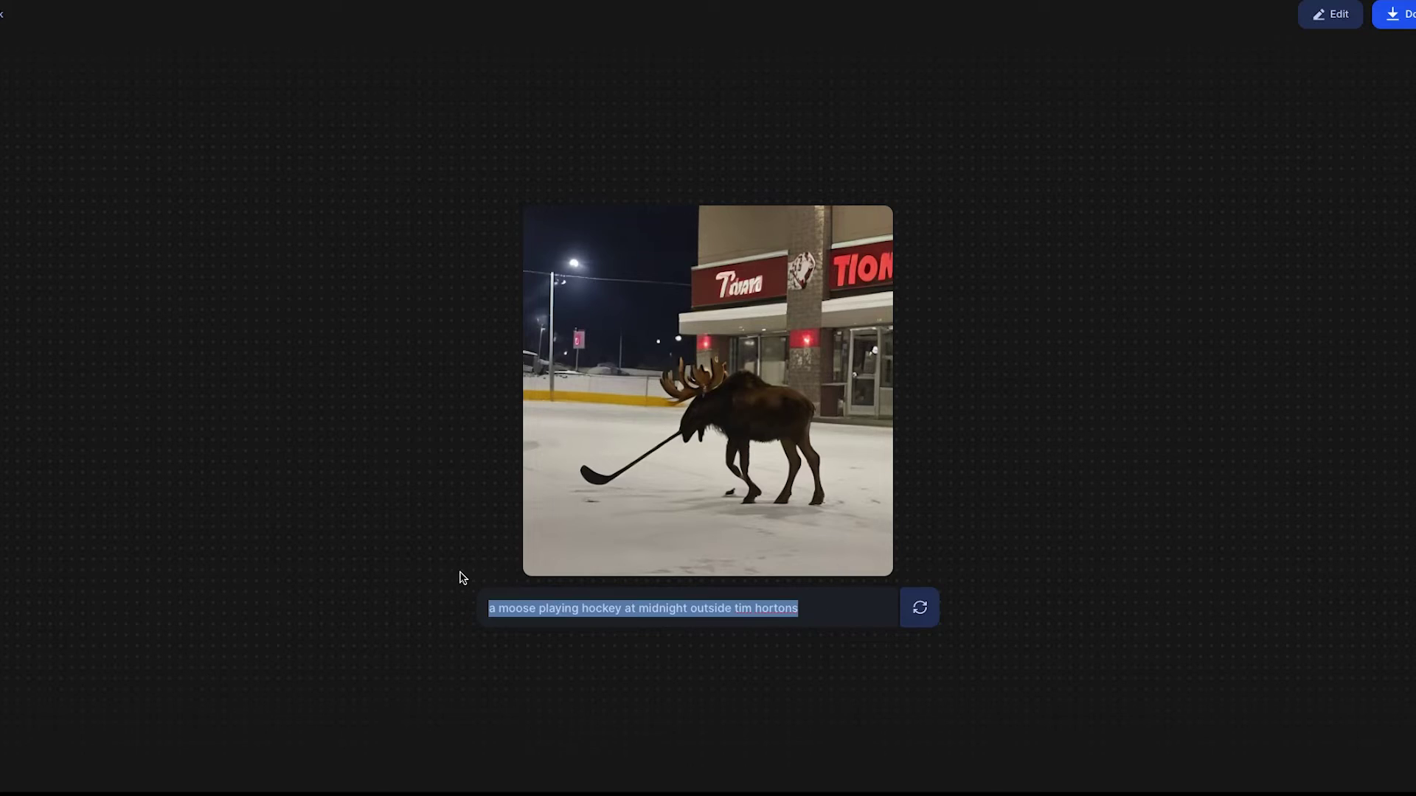
text(a g)
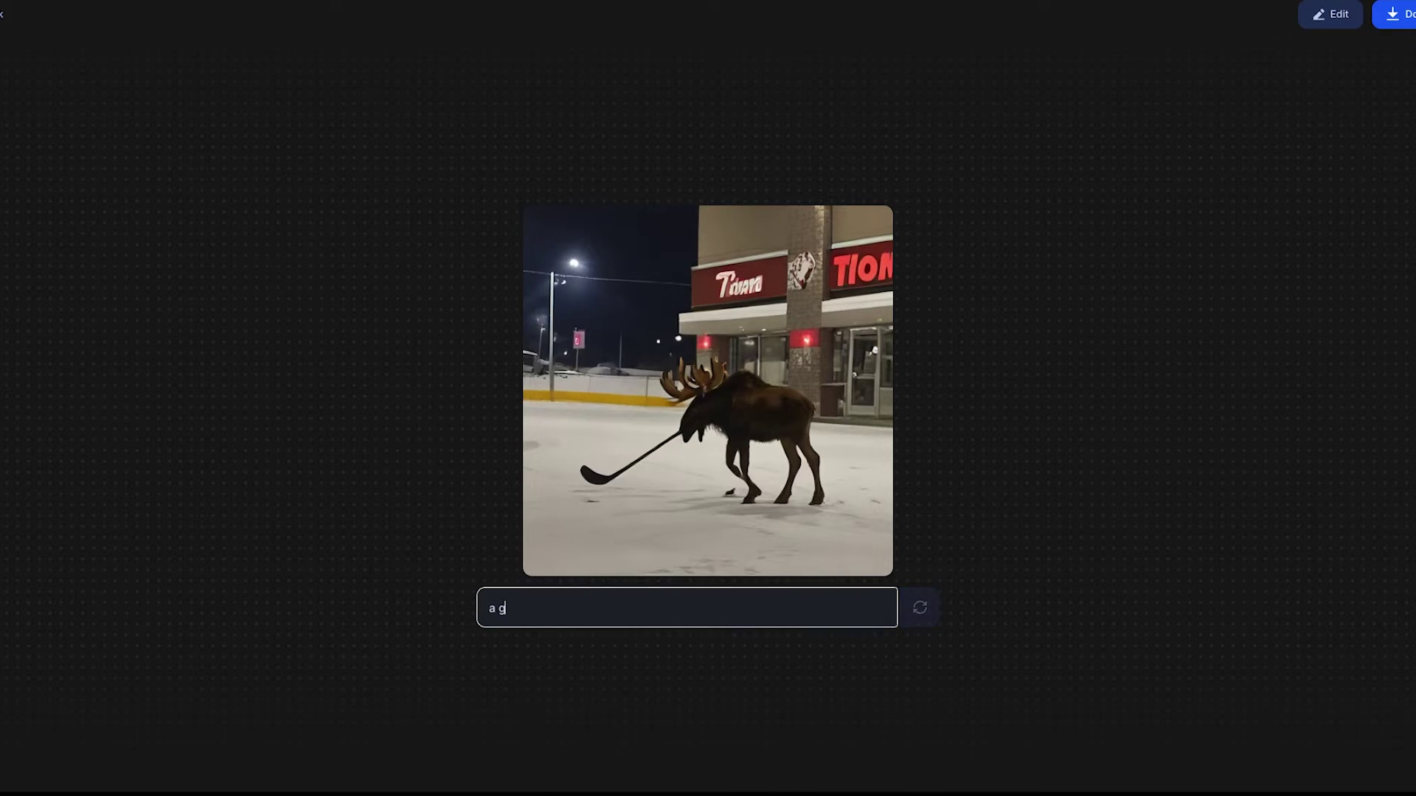
text(raphic ddsigner)
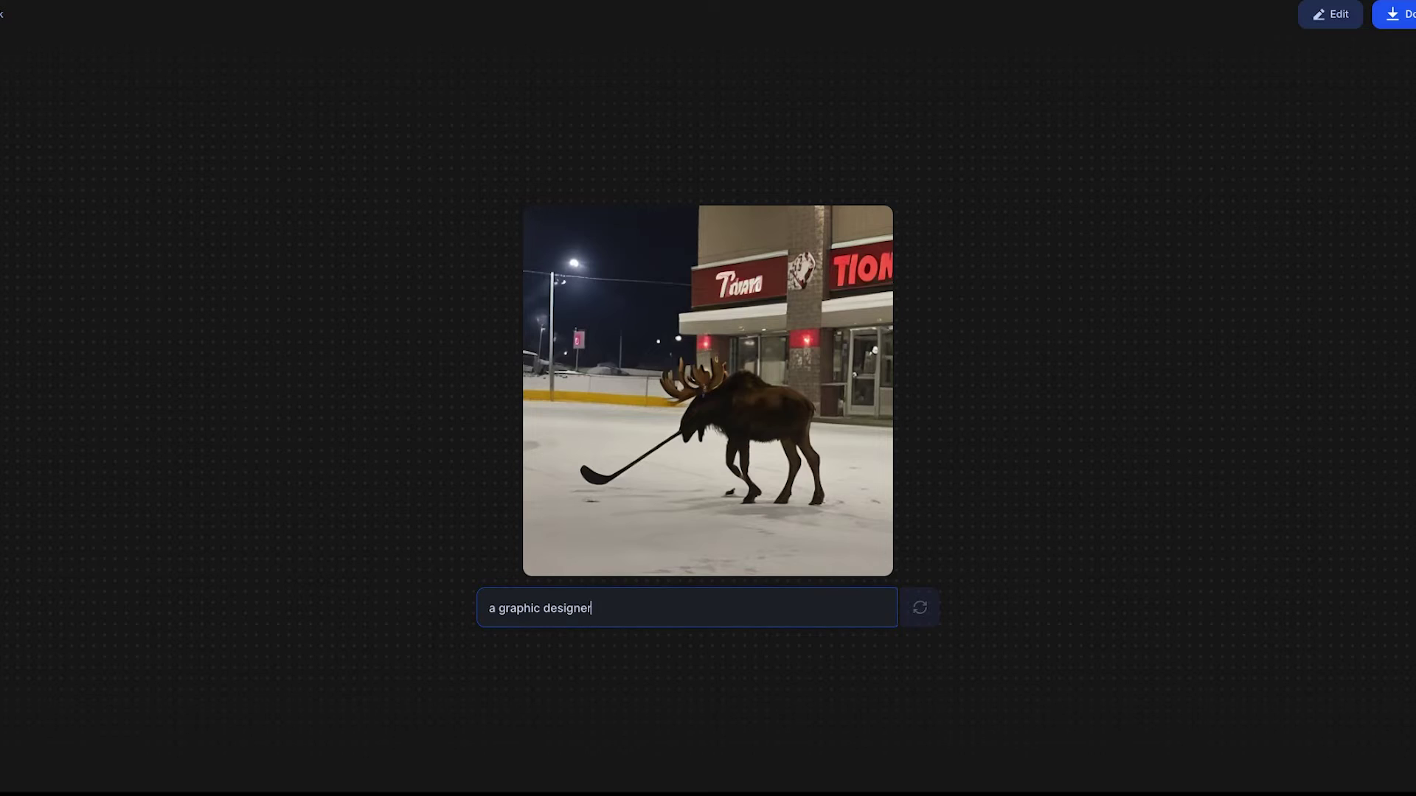
text( using a pe)
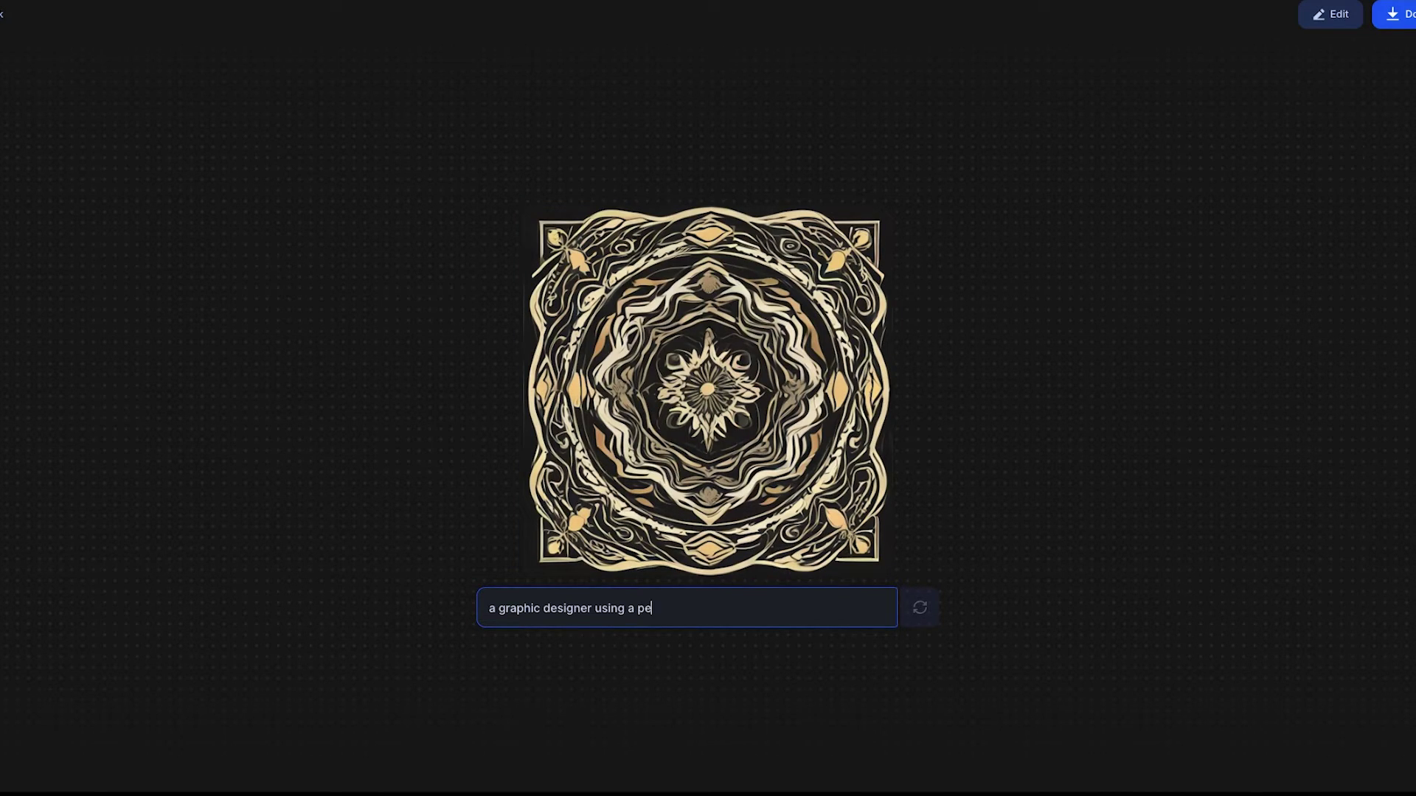
text(n and pencil)
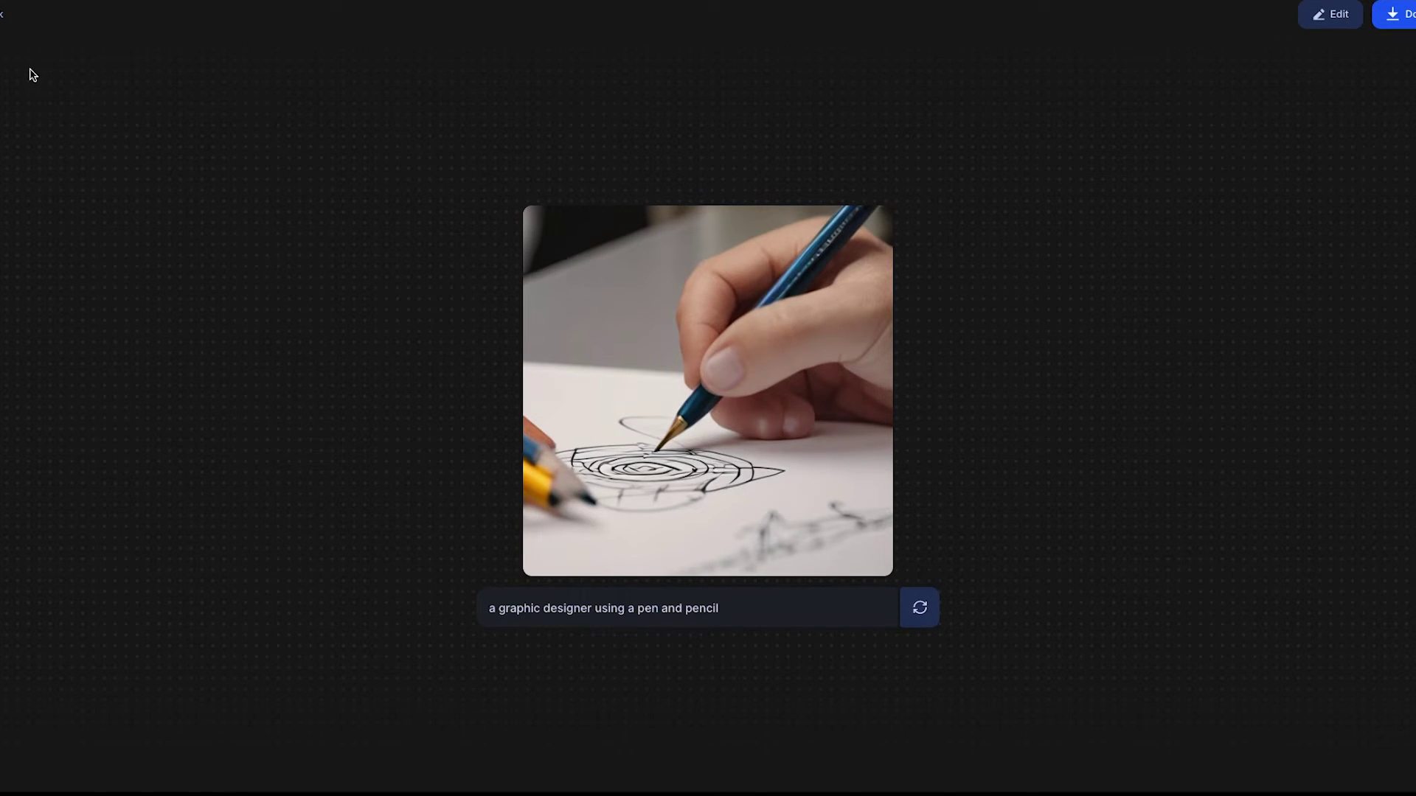
click(3, 14)
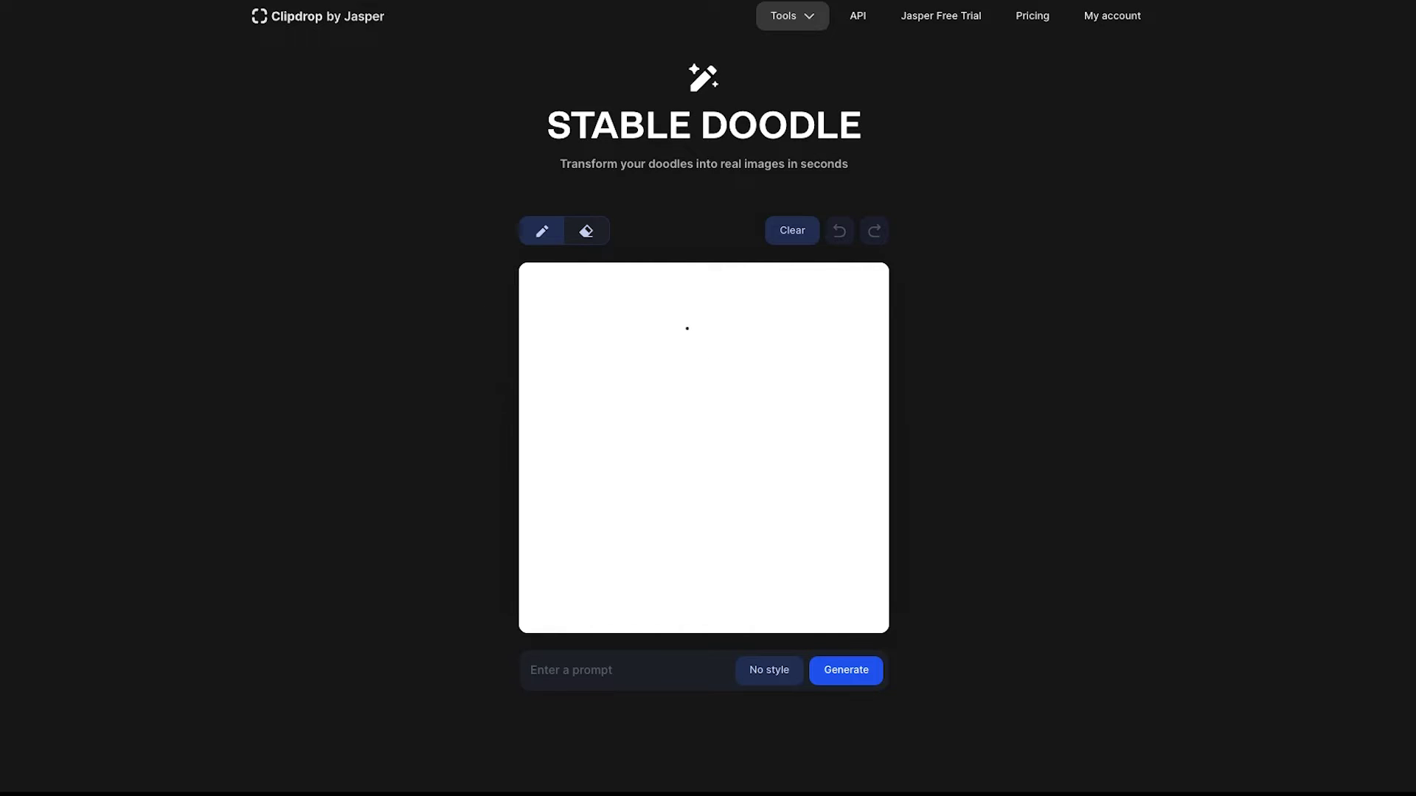
Sketch a smiling stick figure with a round head, raised arms, boxing-glove hands and two spread legs on the doodle canvas.
mouse_move(703, 310)
mouse_down()
mouse_move(615, 355)
mouse_move(699, 403)
mouse_move(693, 305)
mouse_up()
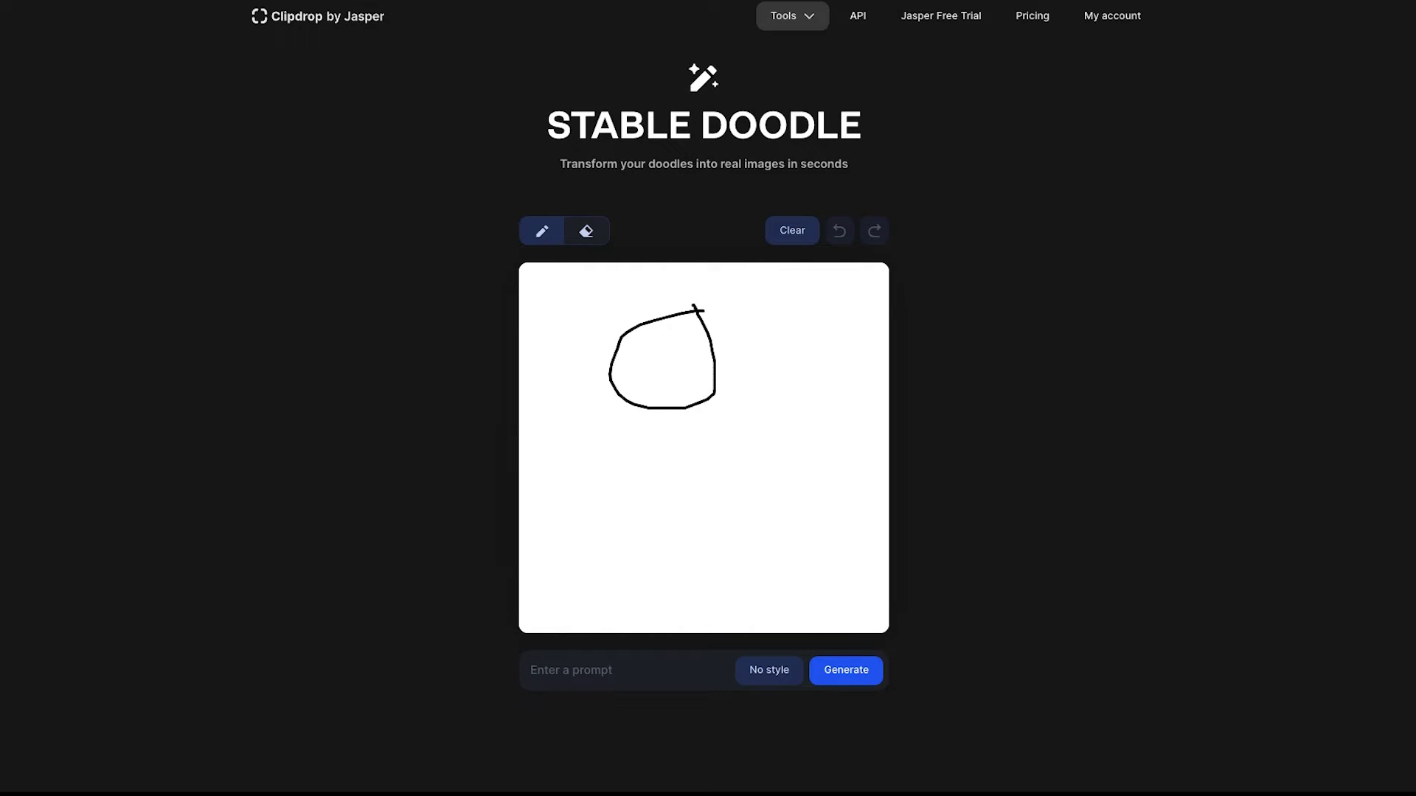
drag(668, 410, 661, 555)
mouse_move(598, 420)
mouse_down()
mouse_move(677, 474)
mouse_move(758, 451)
mouse_up()
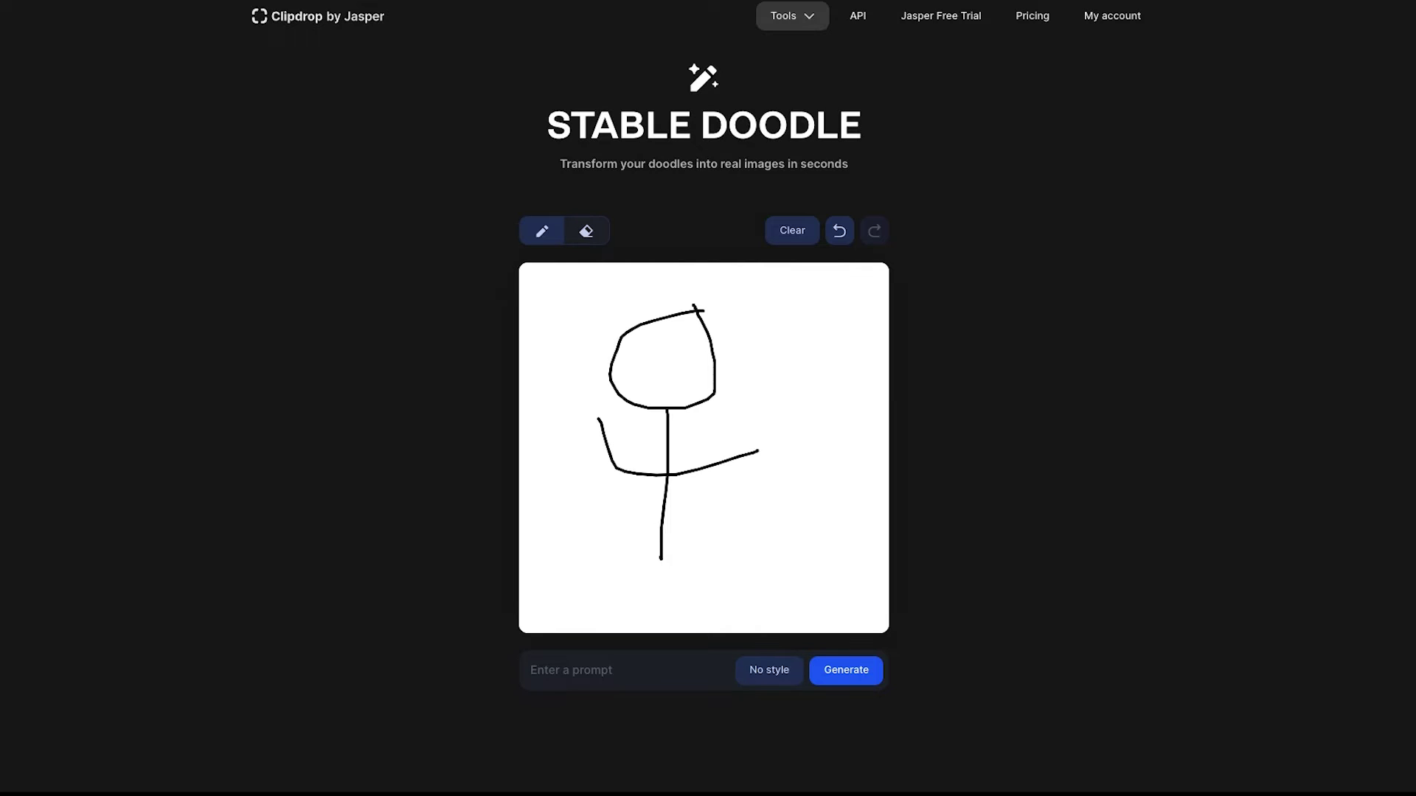
drag(662, 559, 589, 603)
mouse_move(600, 424)
mouse_down()
mouse_move(557, 431)
mouse_move(594, 399)
mouse_up()
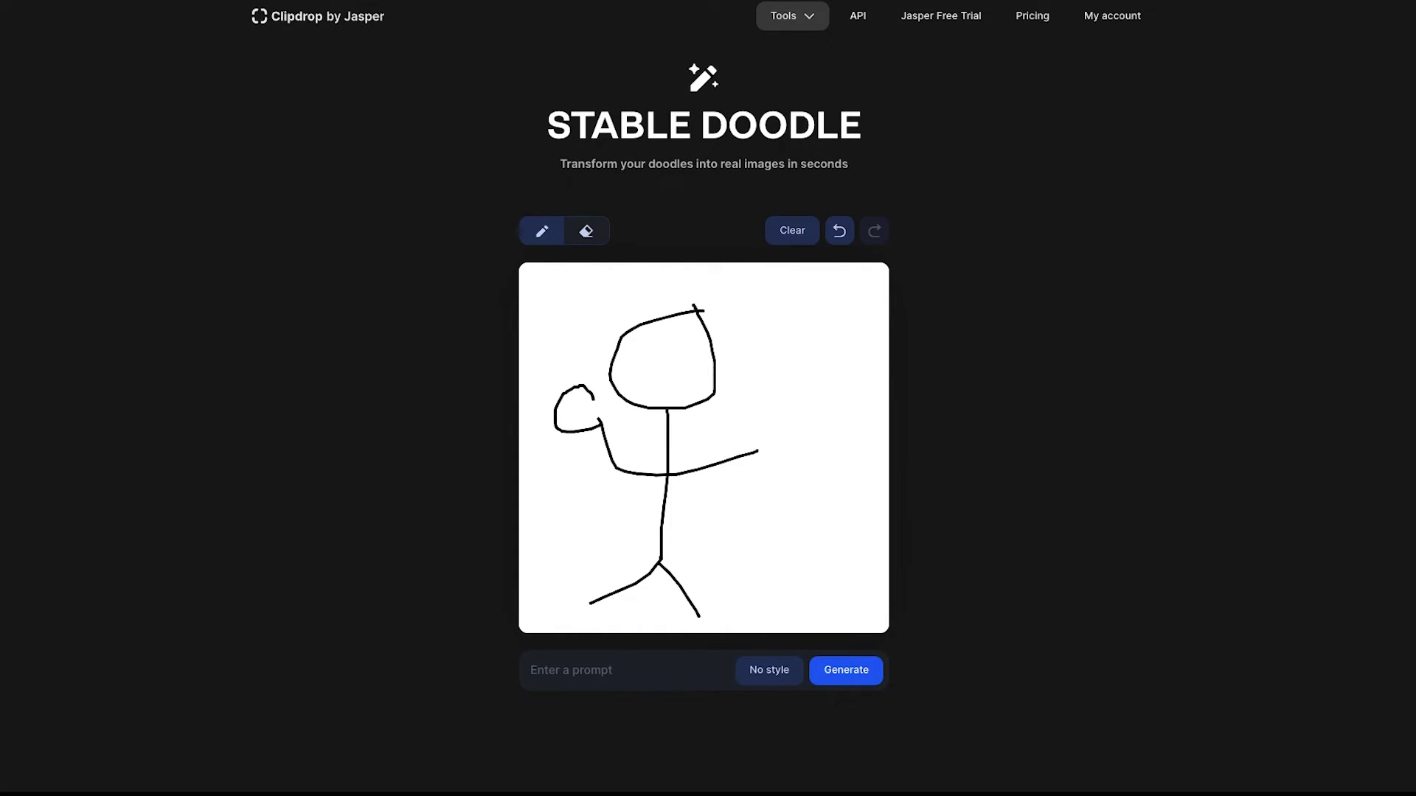
mouse_move(752, 429)
mouse_down()
mouse_move(781, 428)
mouse_move(769, 460)
mouse_up()
drag(647, 359, 689, 384)
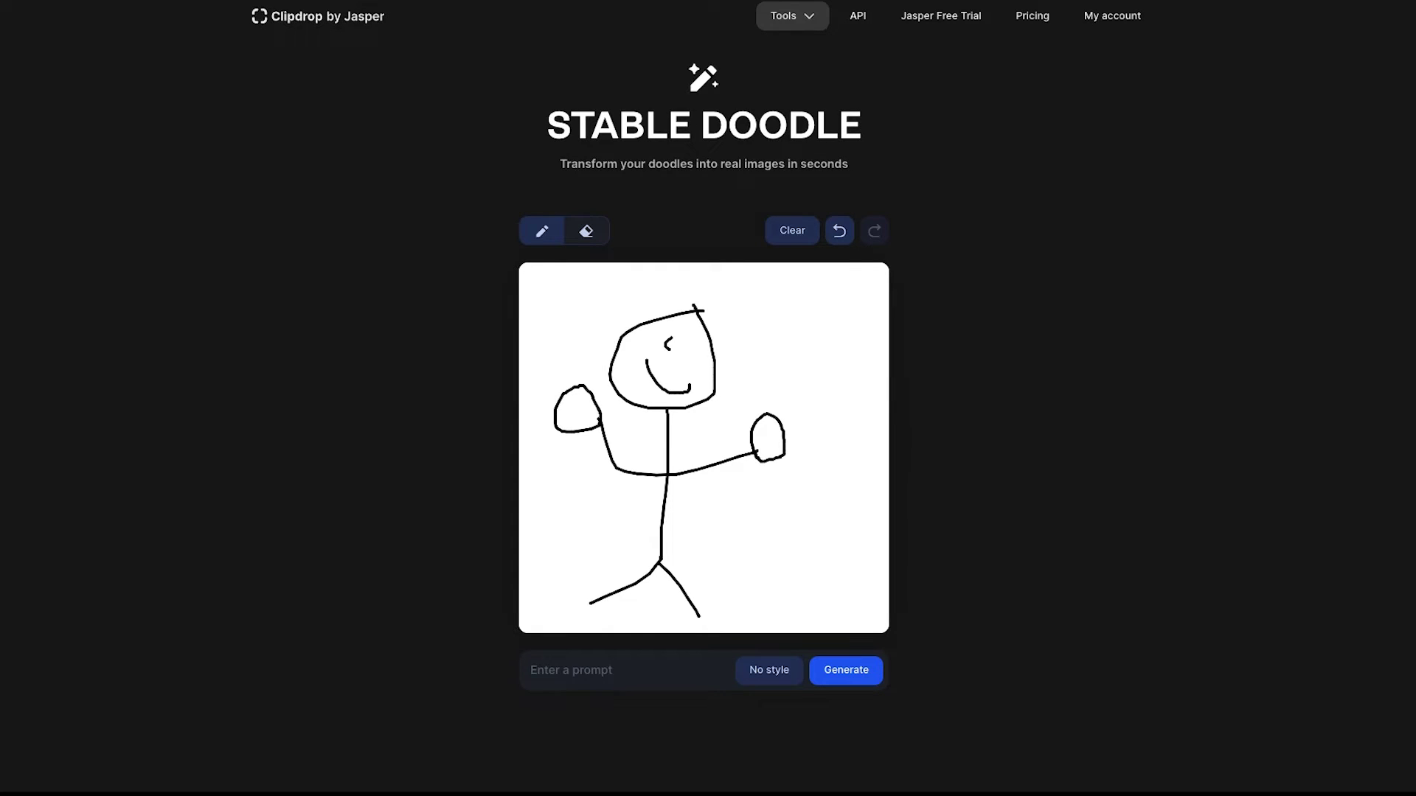
Generate images from the doodle with the prompt "an elderly boxer wins a fight against an old rival" and no style.
click(601, 661)
text(an)
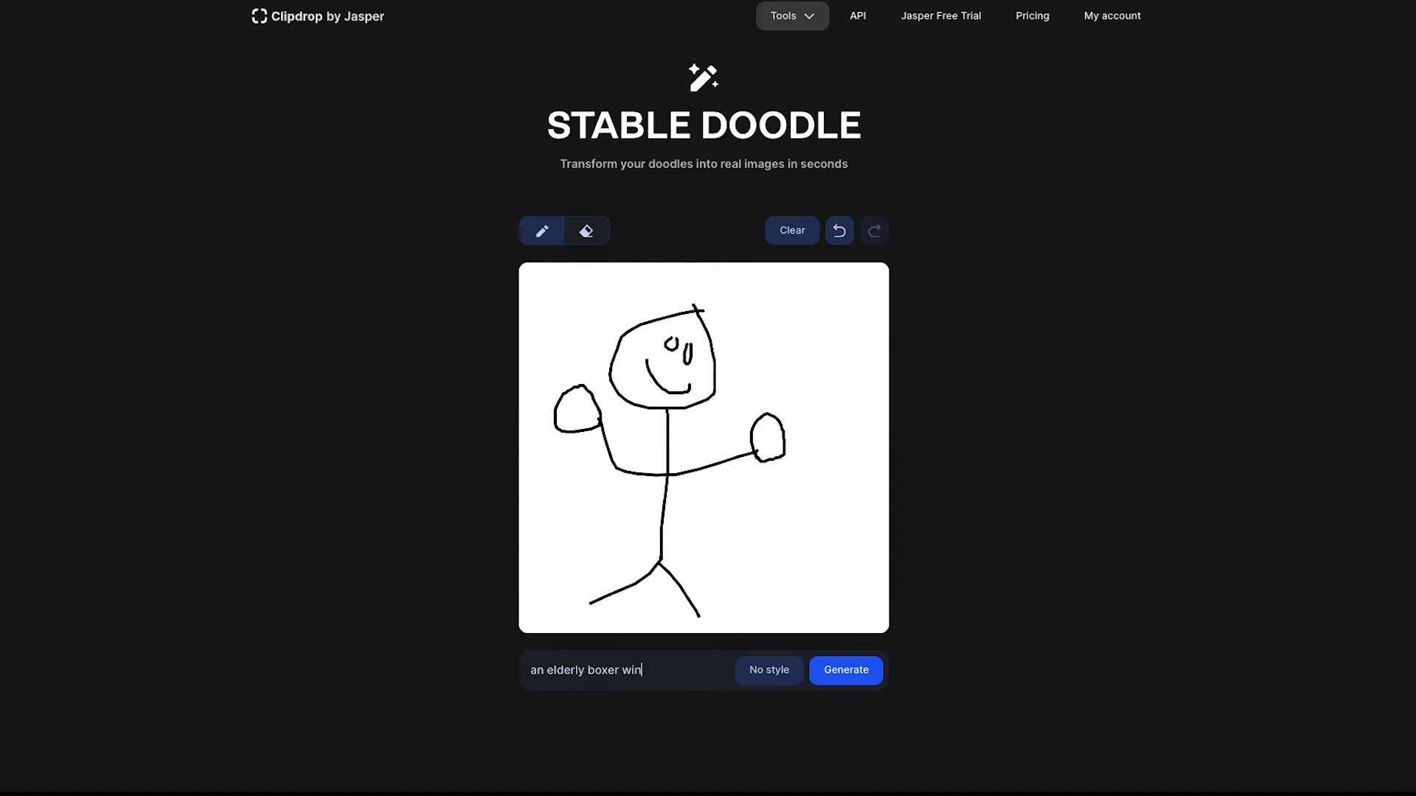
text( elderly boxer wins a fight against an old rival)
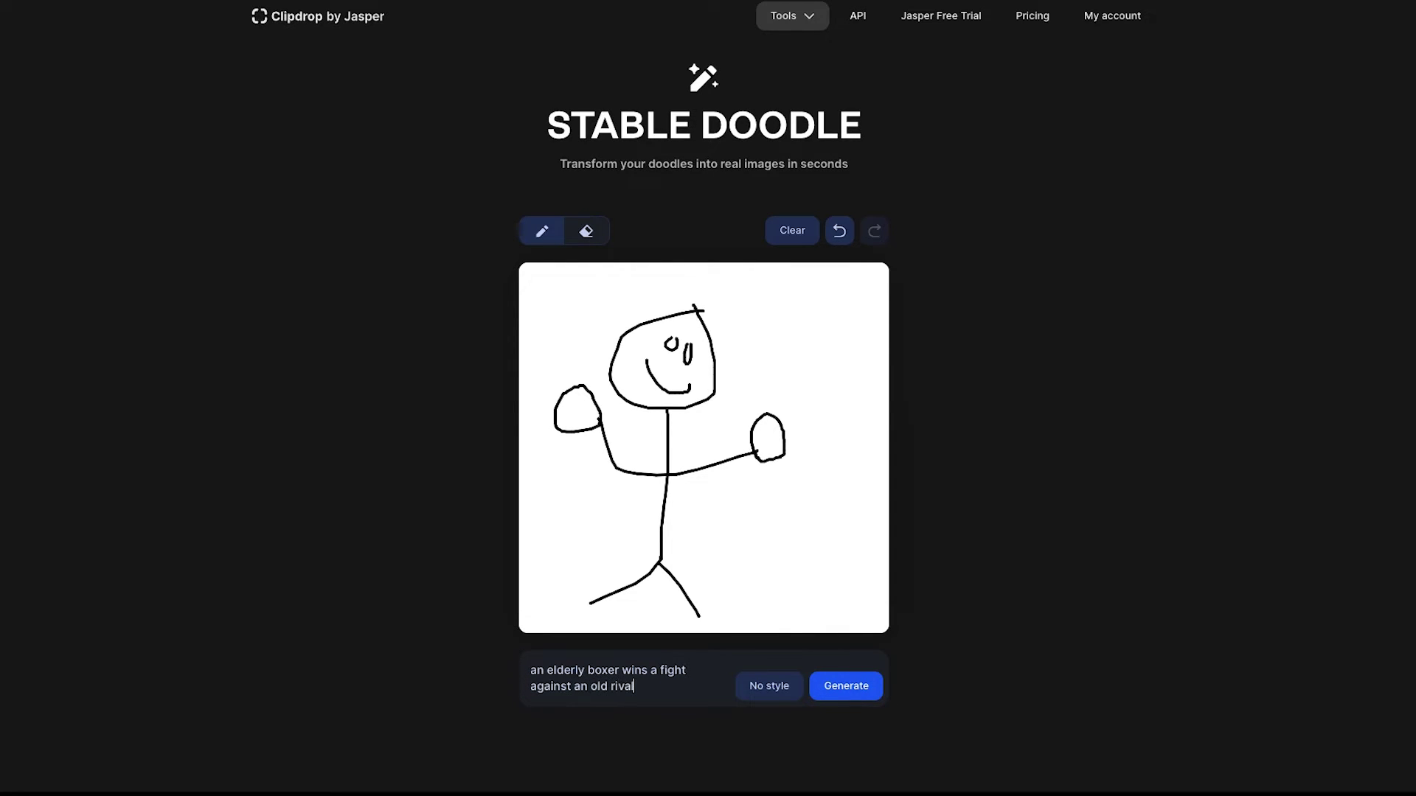
click(863, 689)
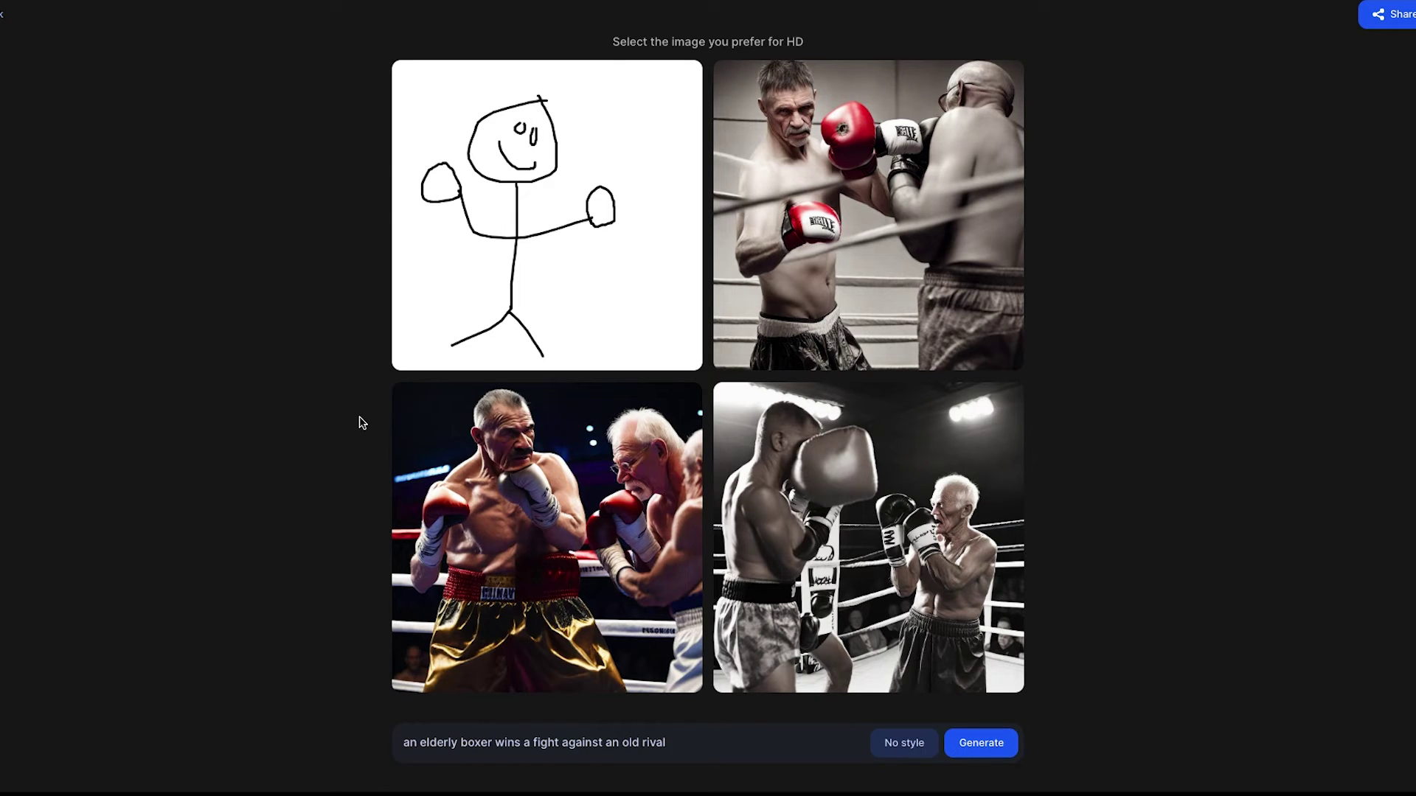
View each of the three generated boxing images enlarged, and close the results to return to the doodle.
click(763, 253)
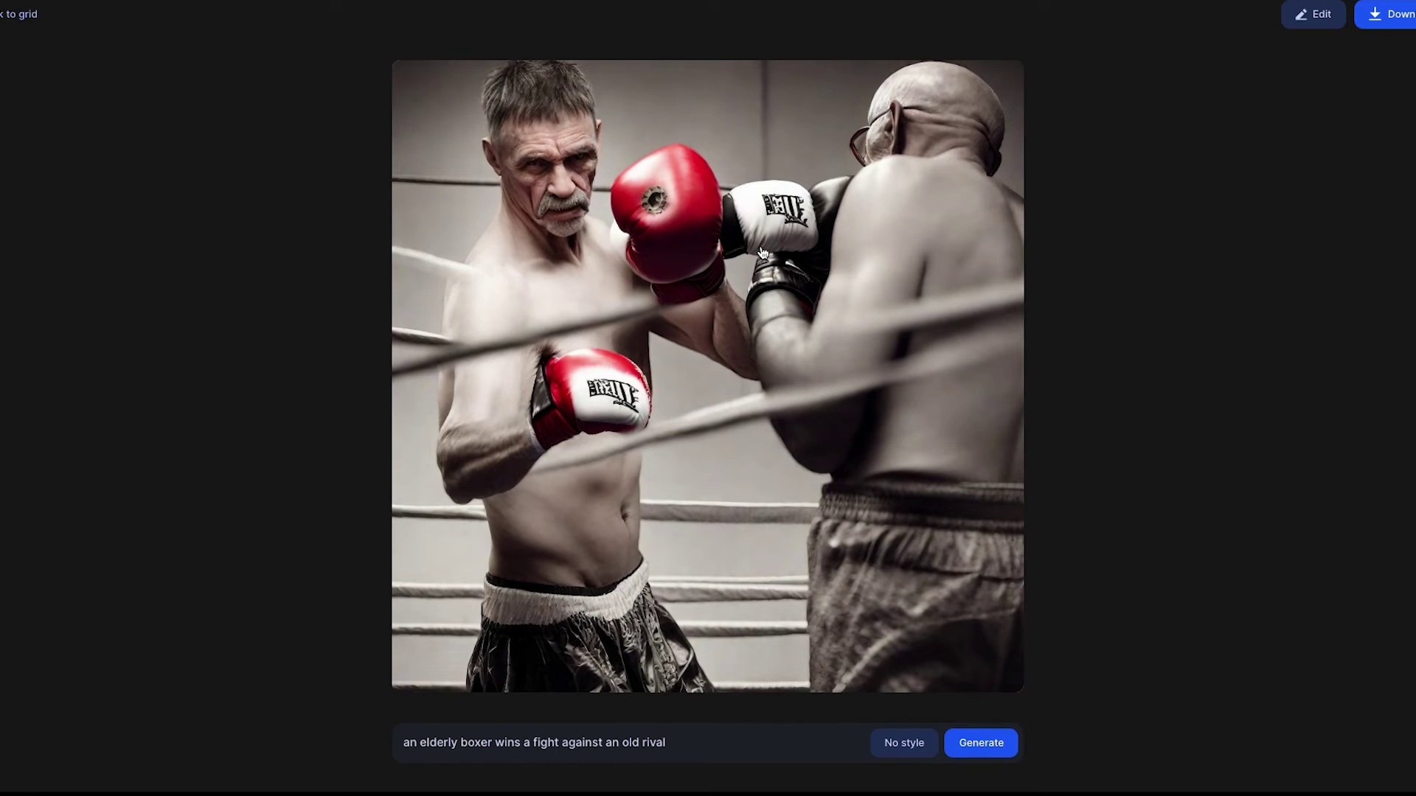
click(11, 15)
click(483, 460)
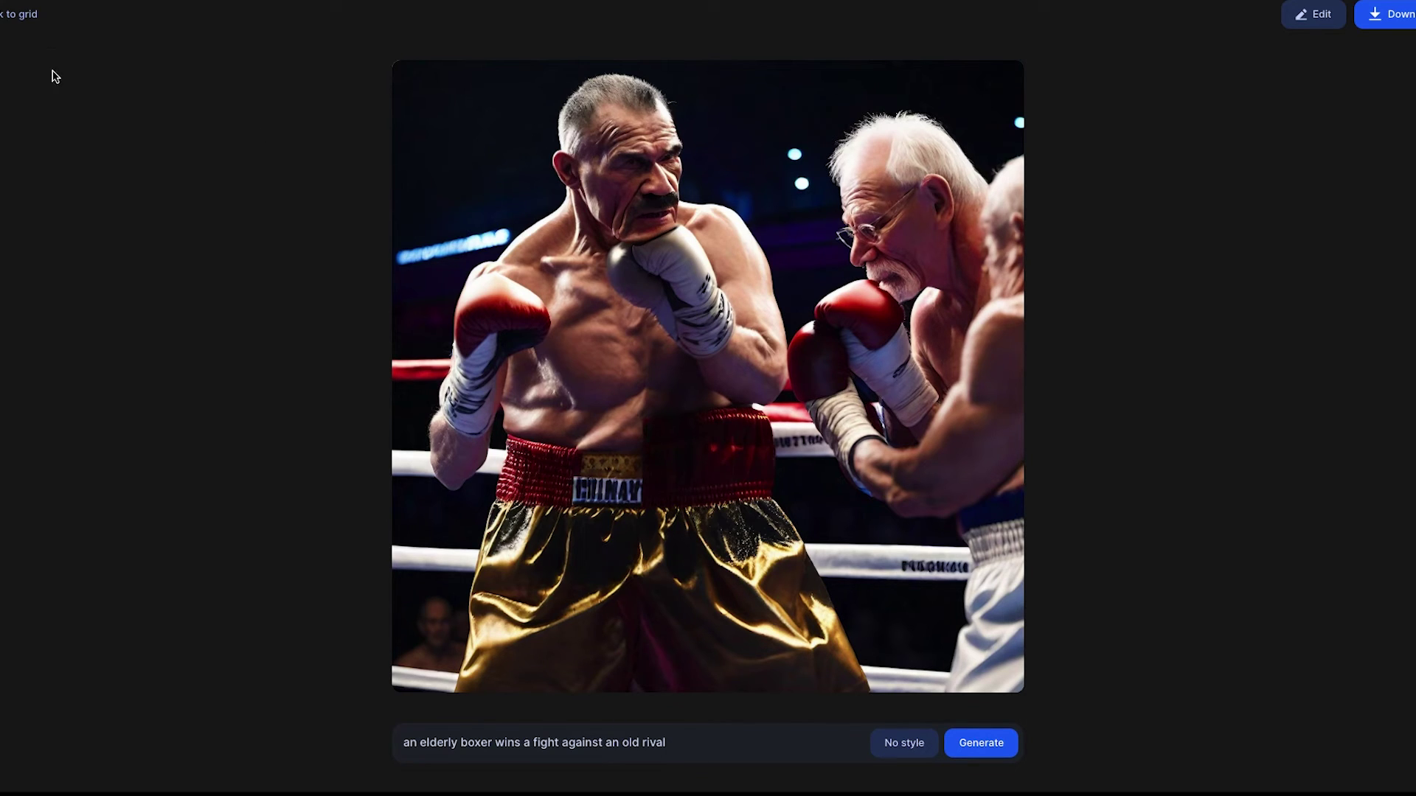
click(21, 31)
click(781, 435)
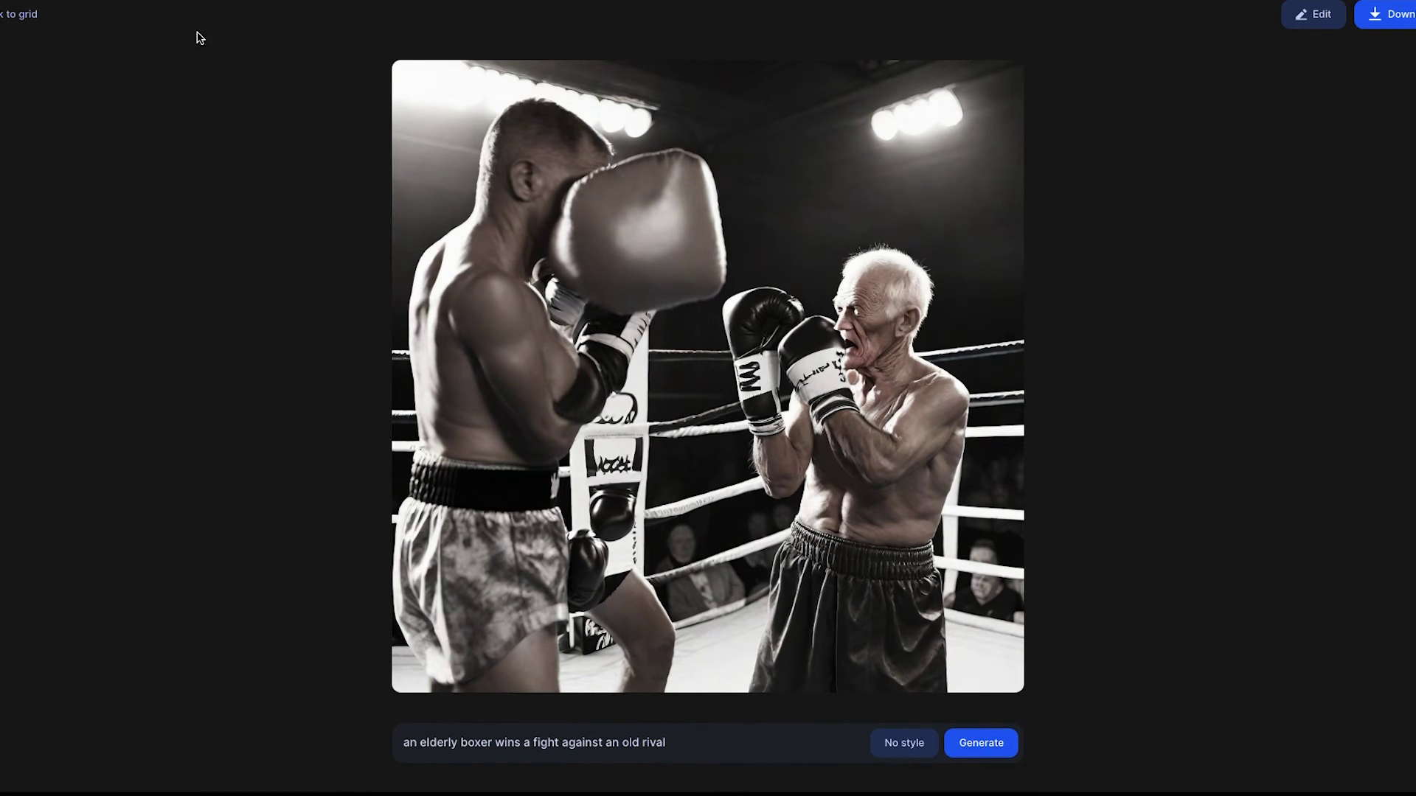
click(20, 25)
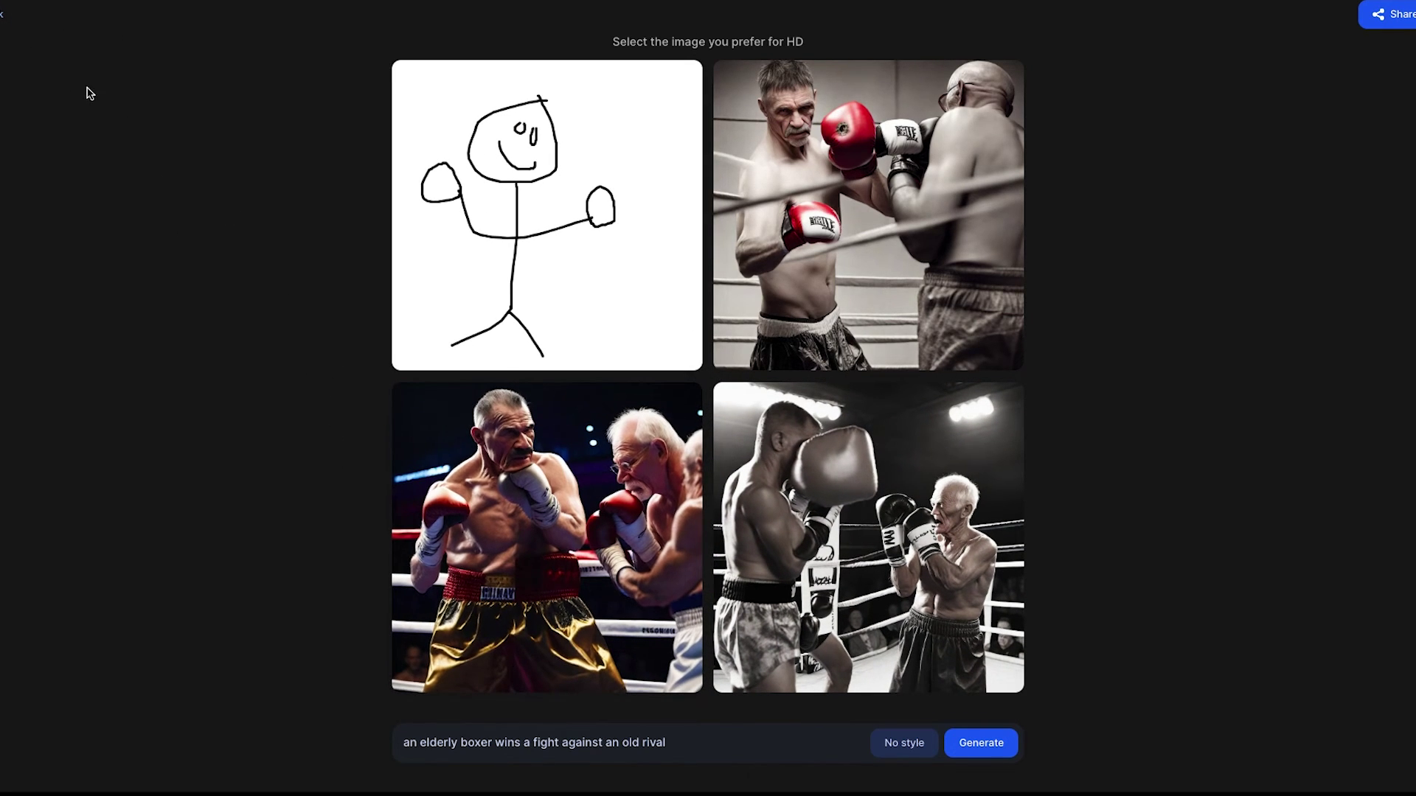
key(Escape)
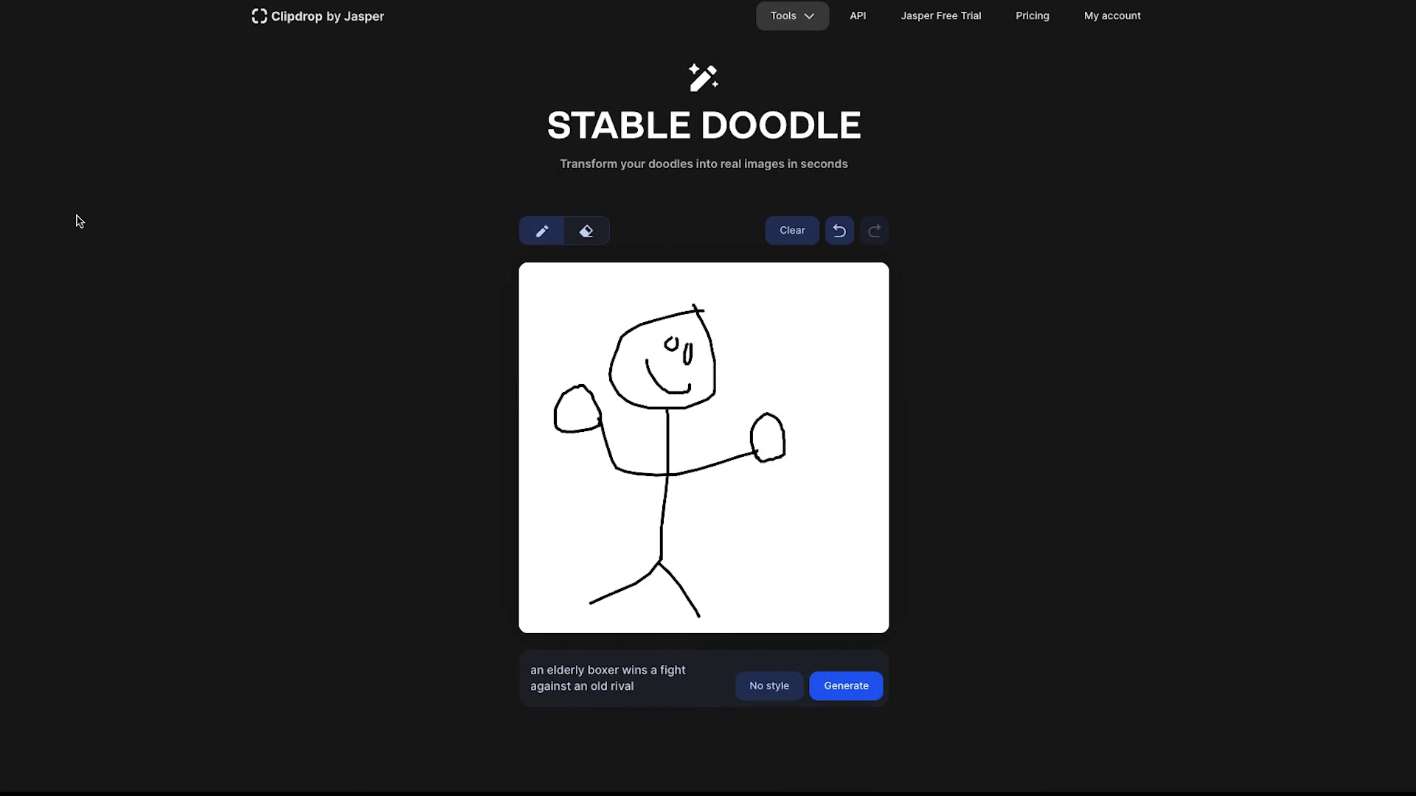
Return to the Clipdrop home page and browse the Tools section with all tools listed.
click(268, 16)
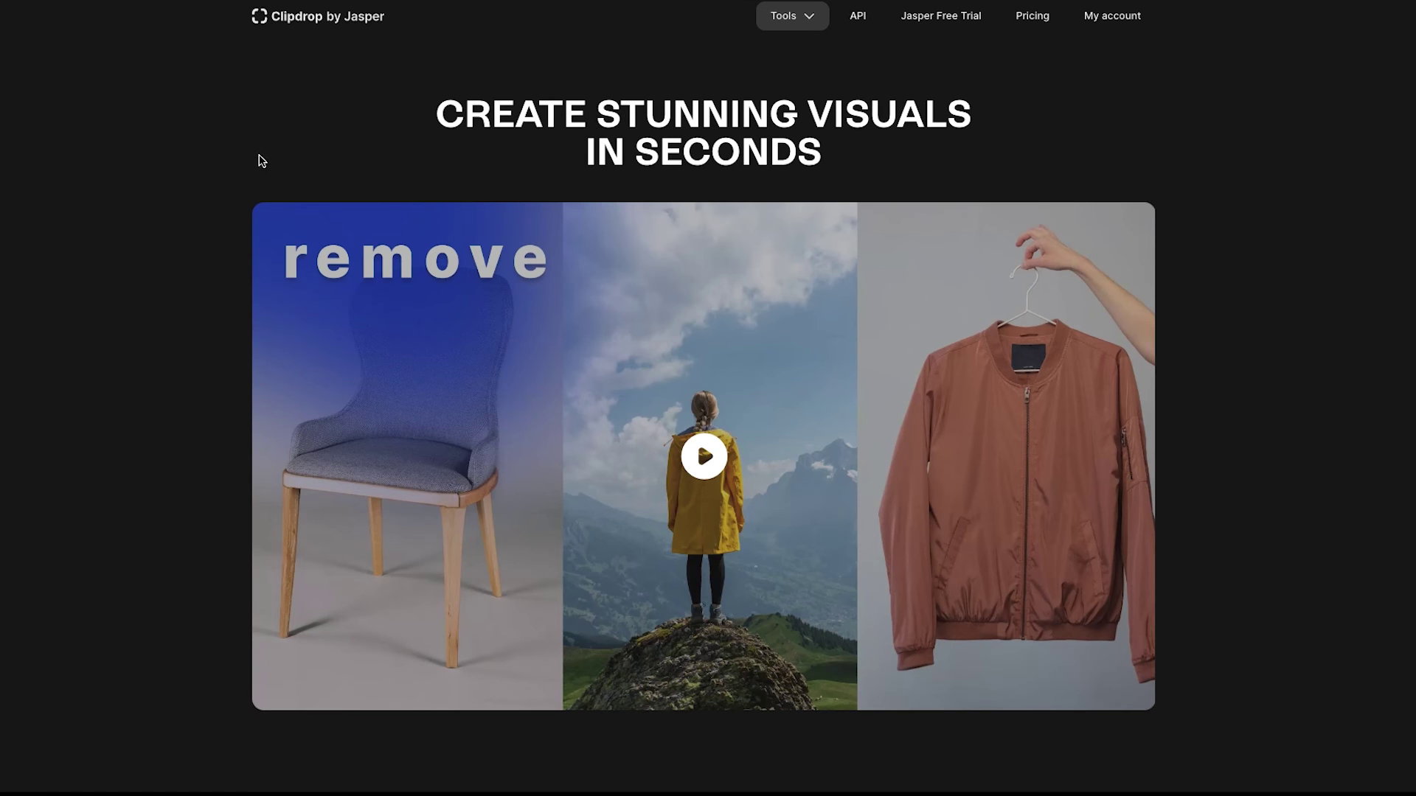
scroll(180, 243, down, 7)
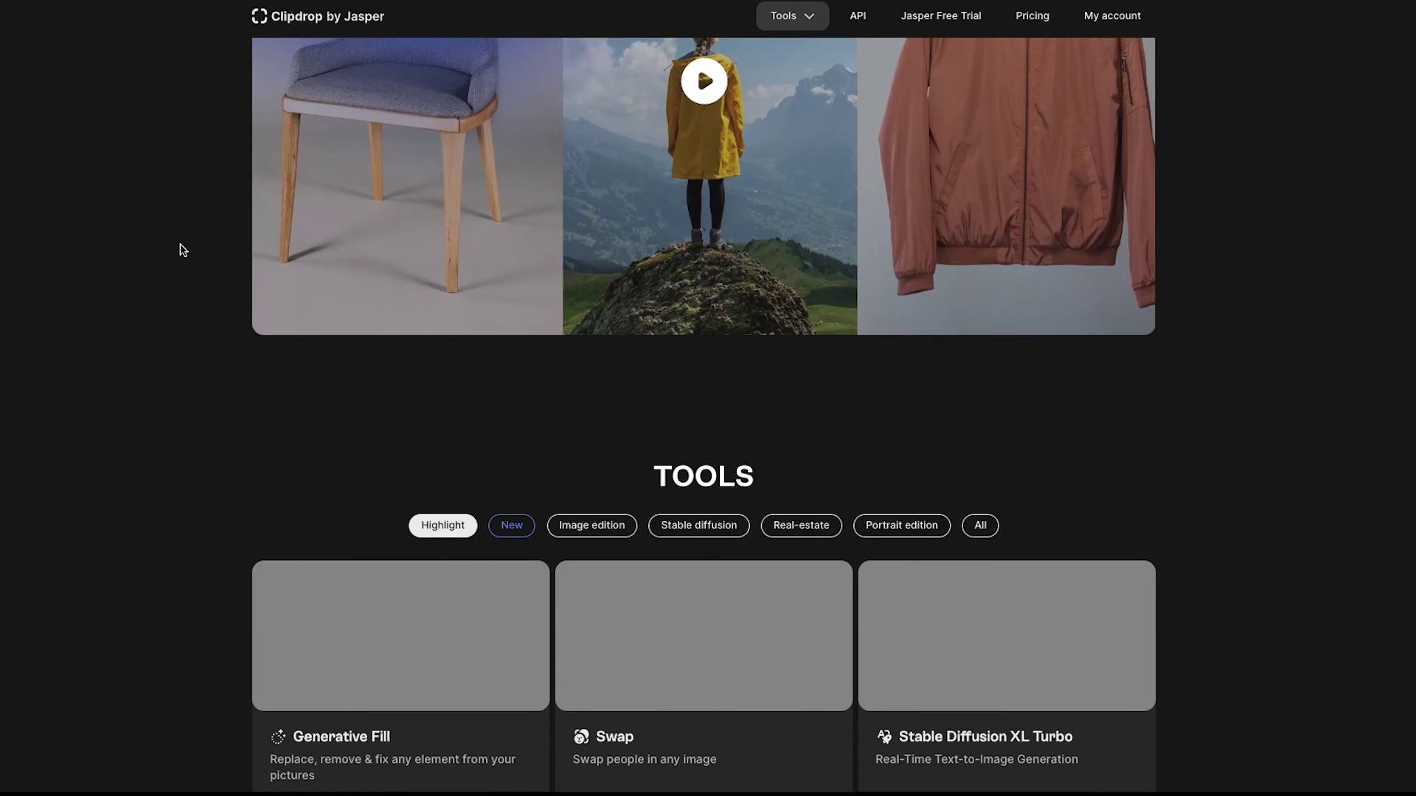
scroll(180, 264, down, 2)
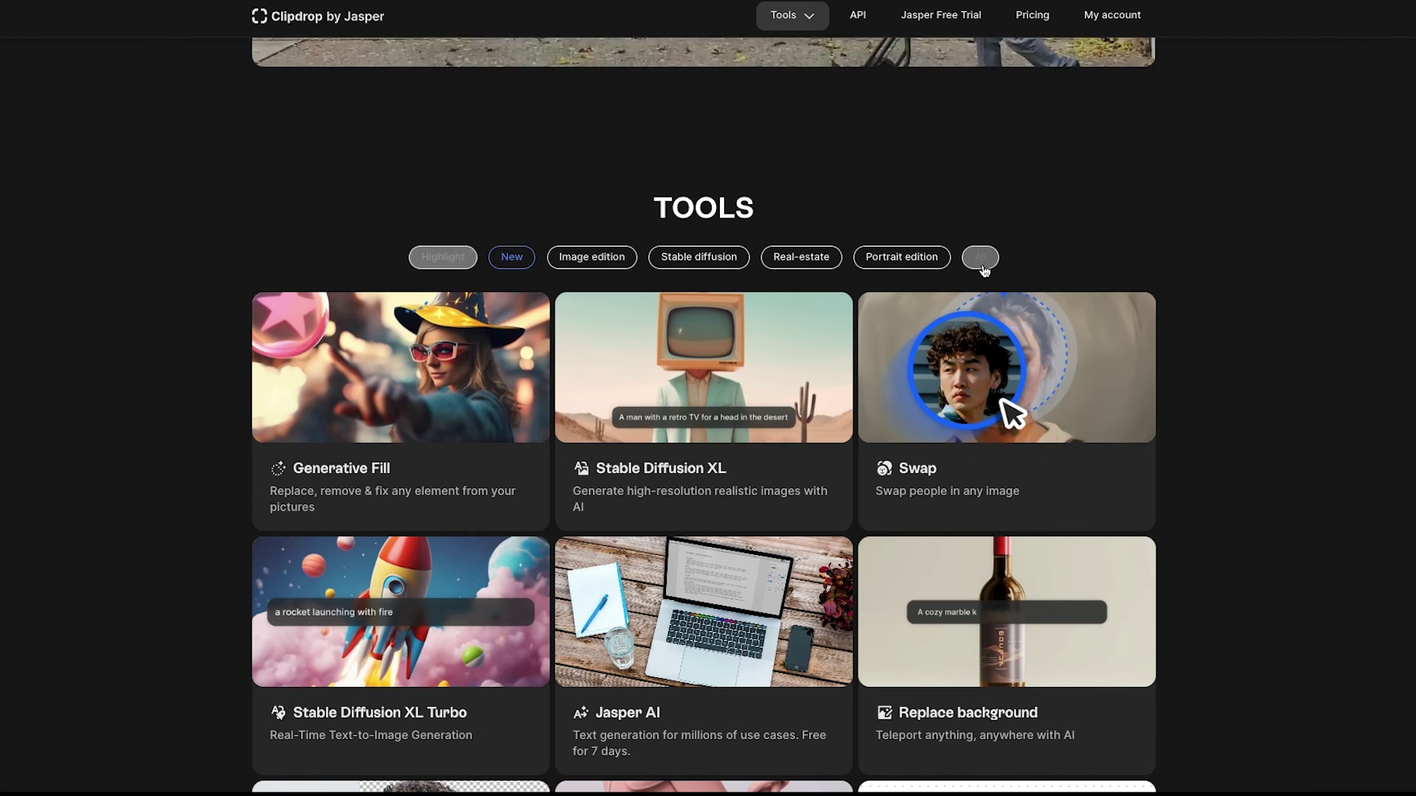
scroll(251, 281, down, 4)
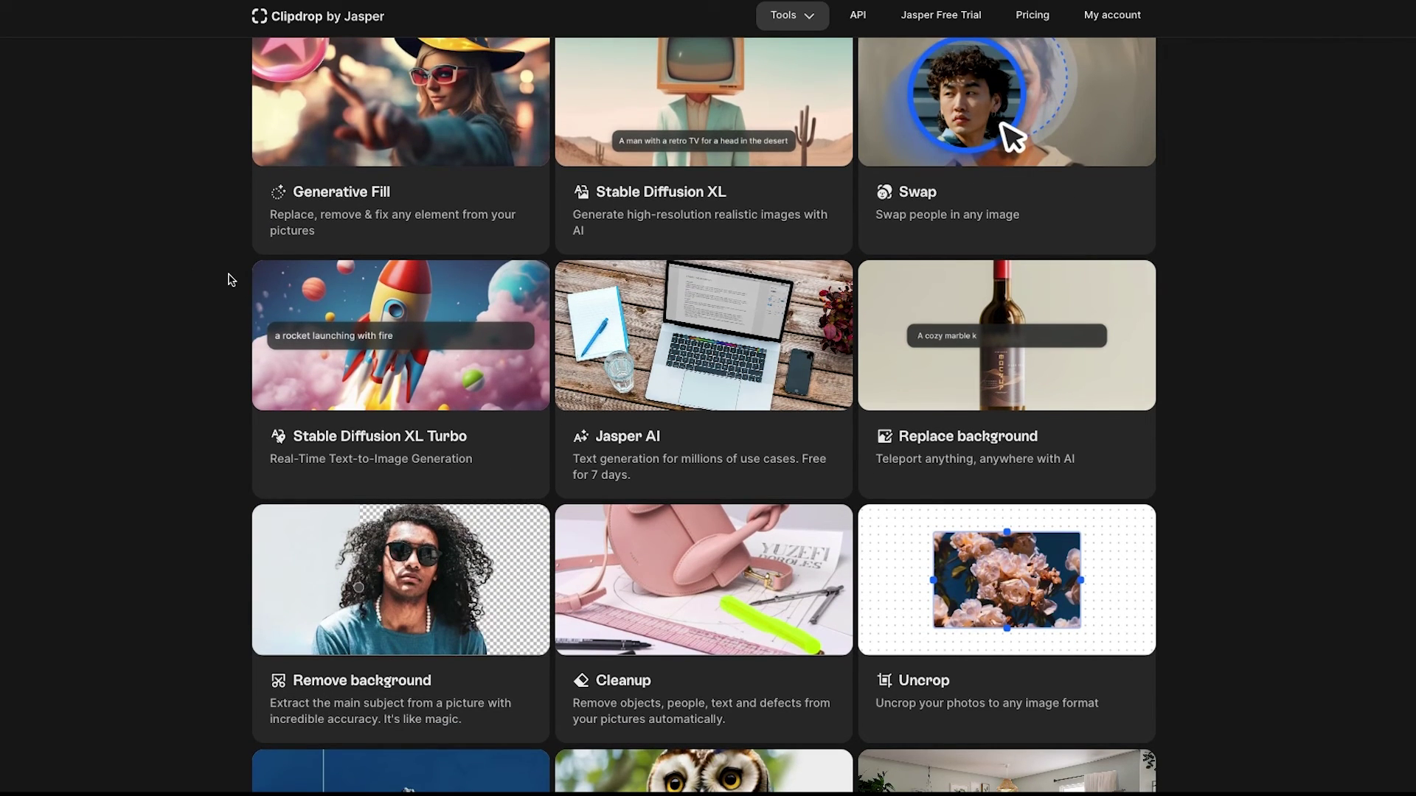